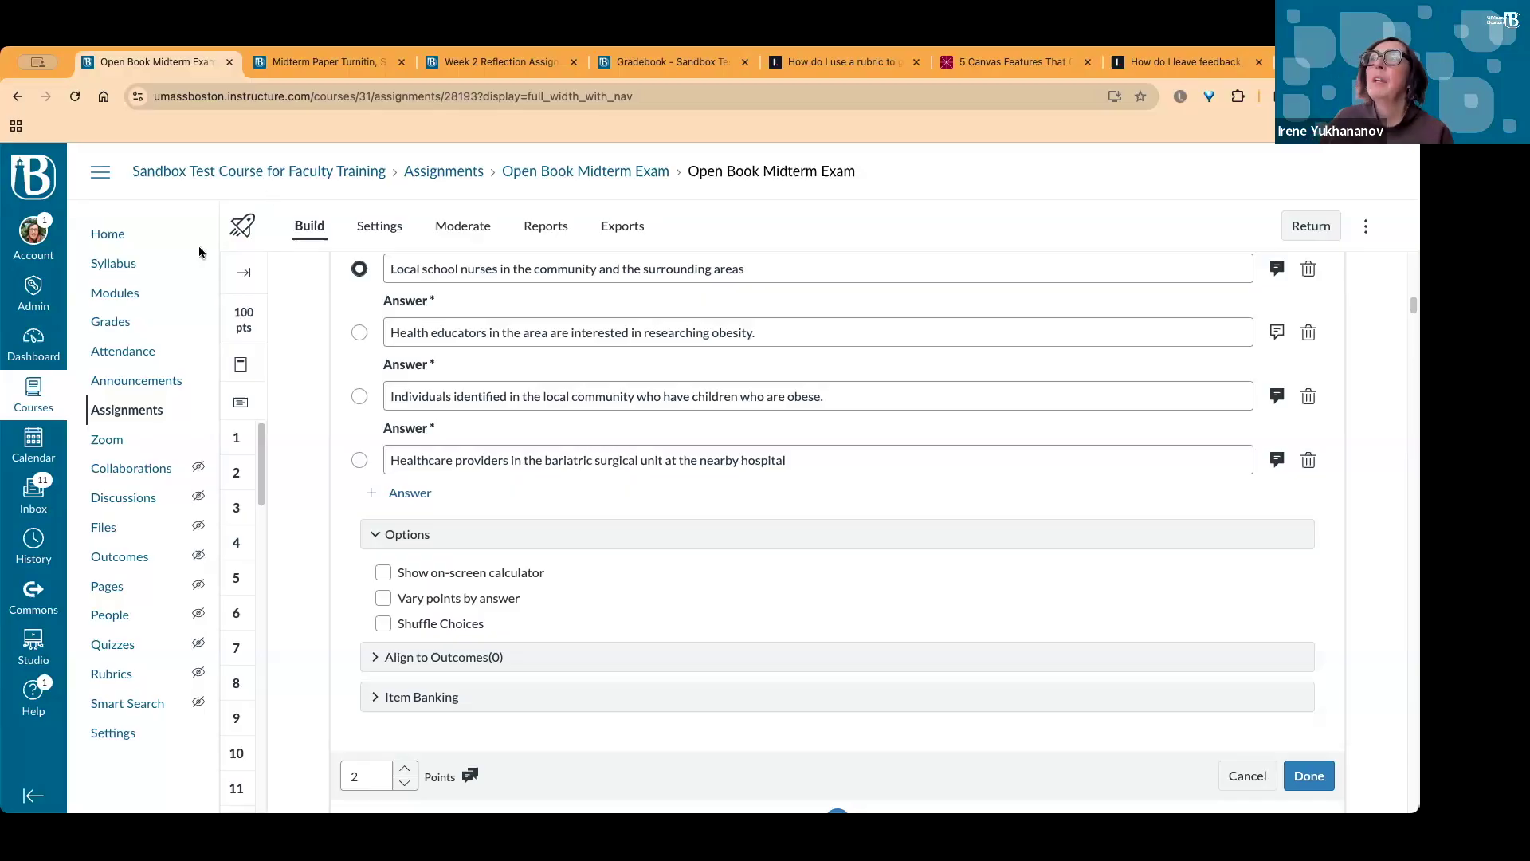
Open the Open Book Midterm Exam from the course's quiz list in its question builder
click(109, 236)
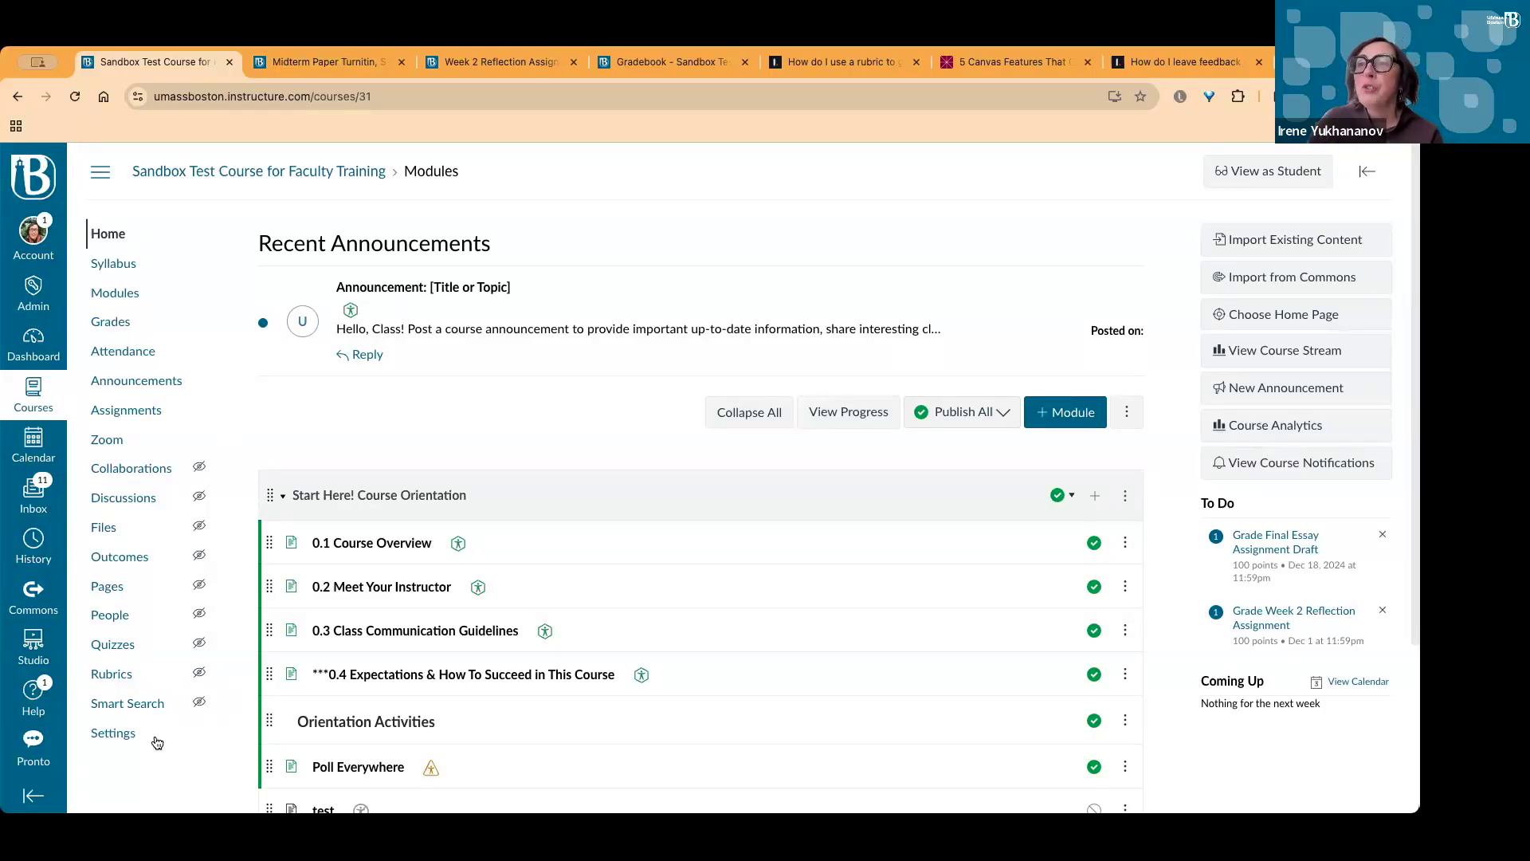
click(112, 645)
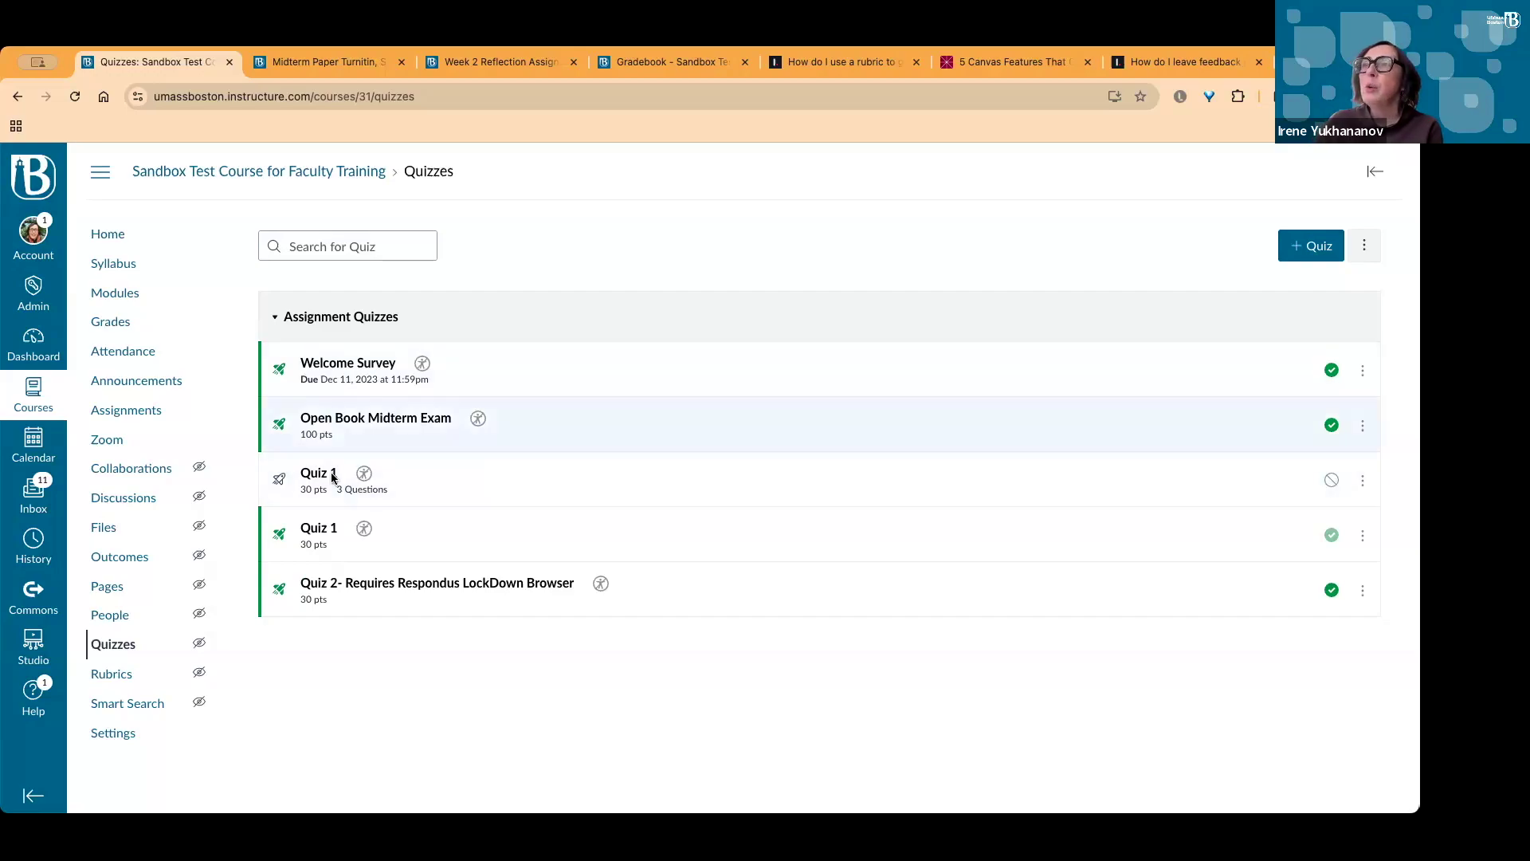
click(375, 421)
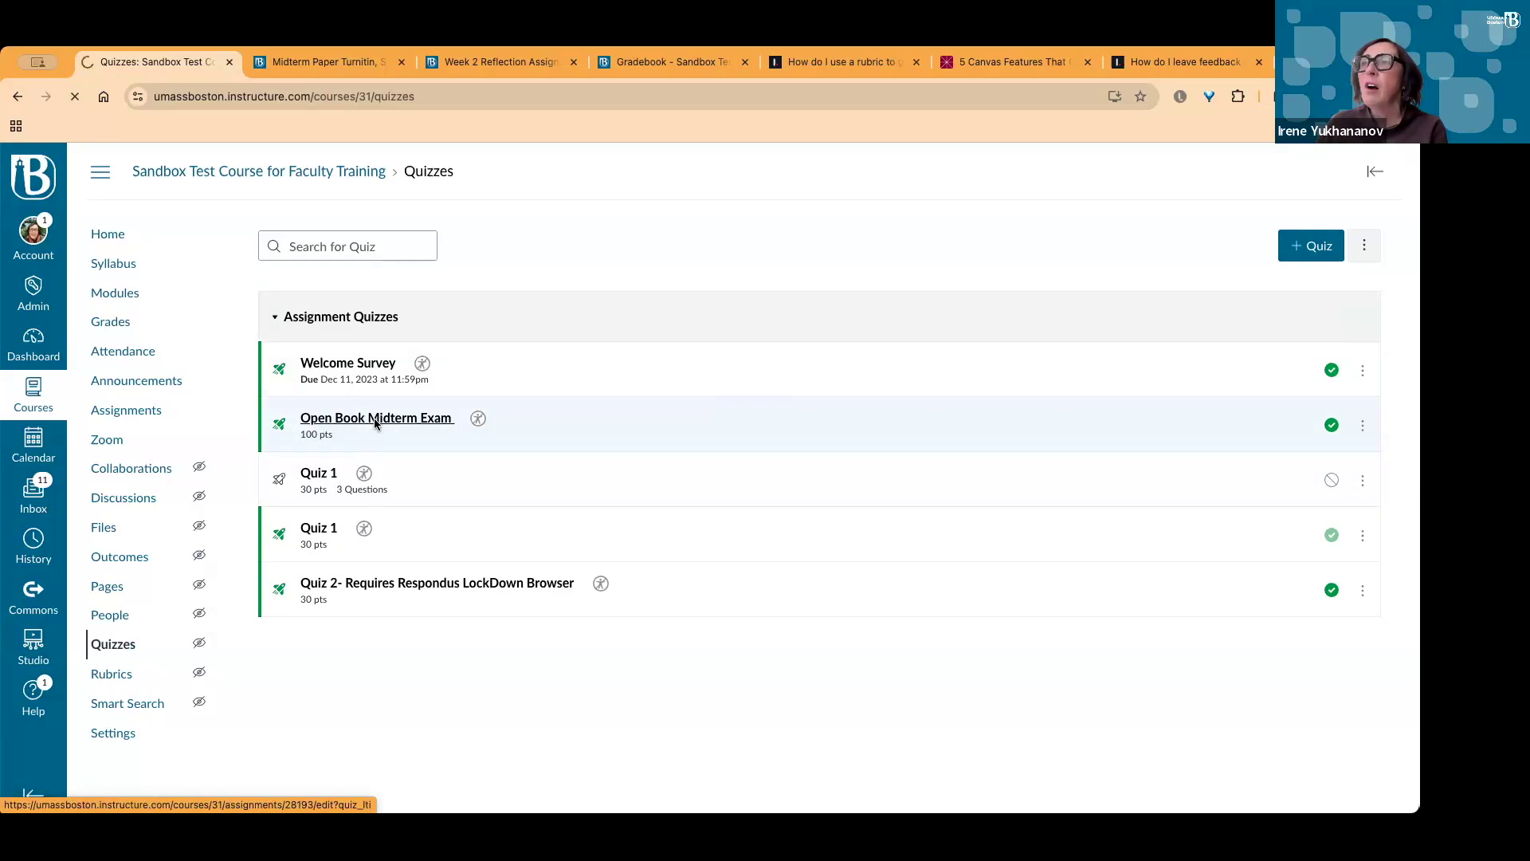
scroll(965, 622, down, 4)
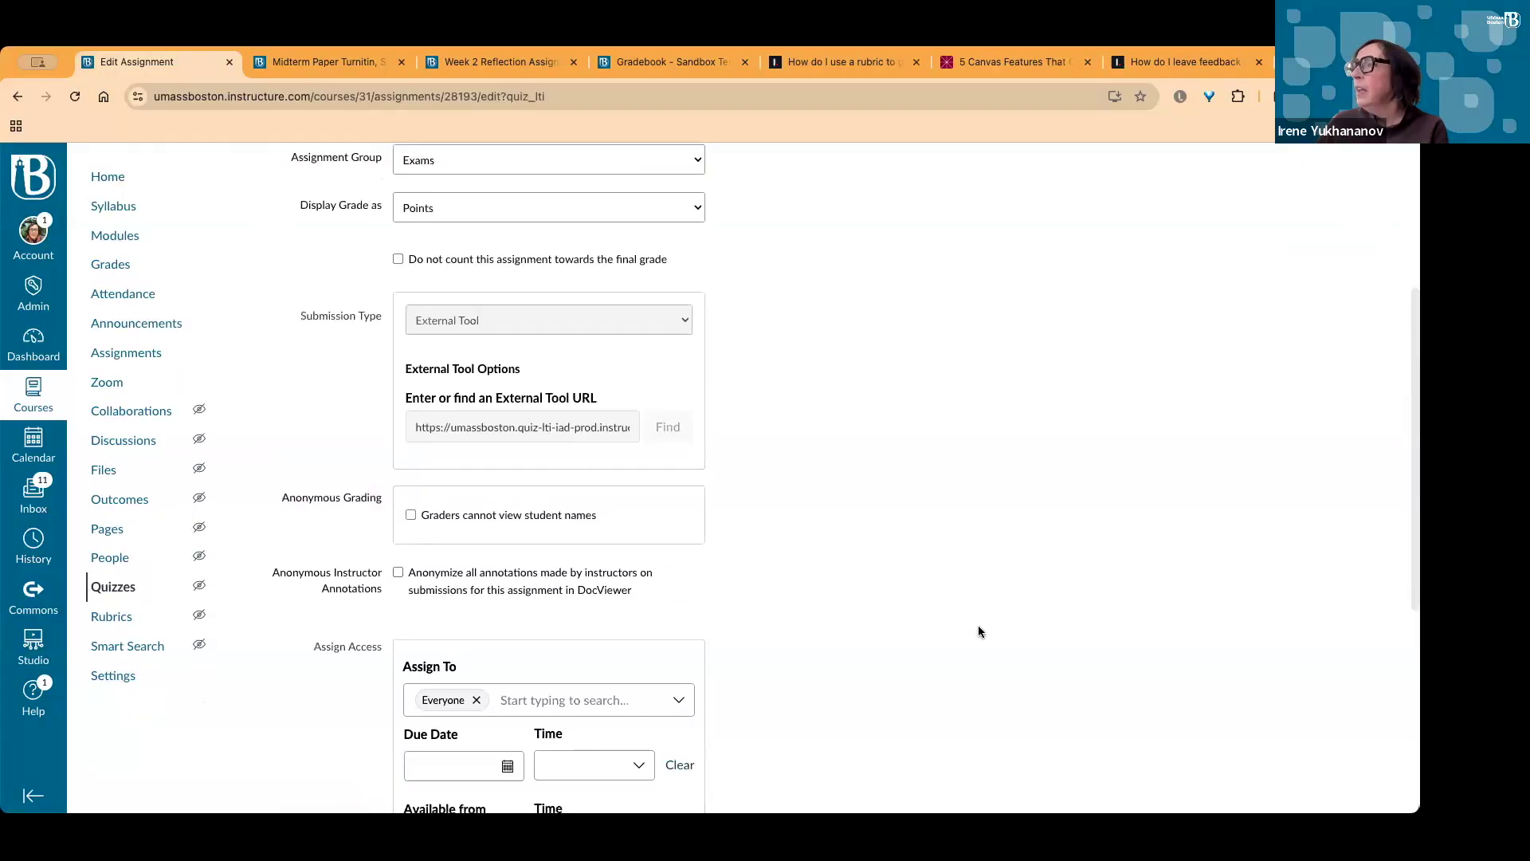
scroll(1347, 616, down, 5)
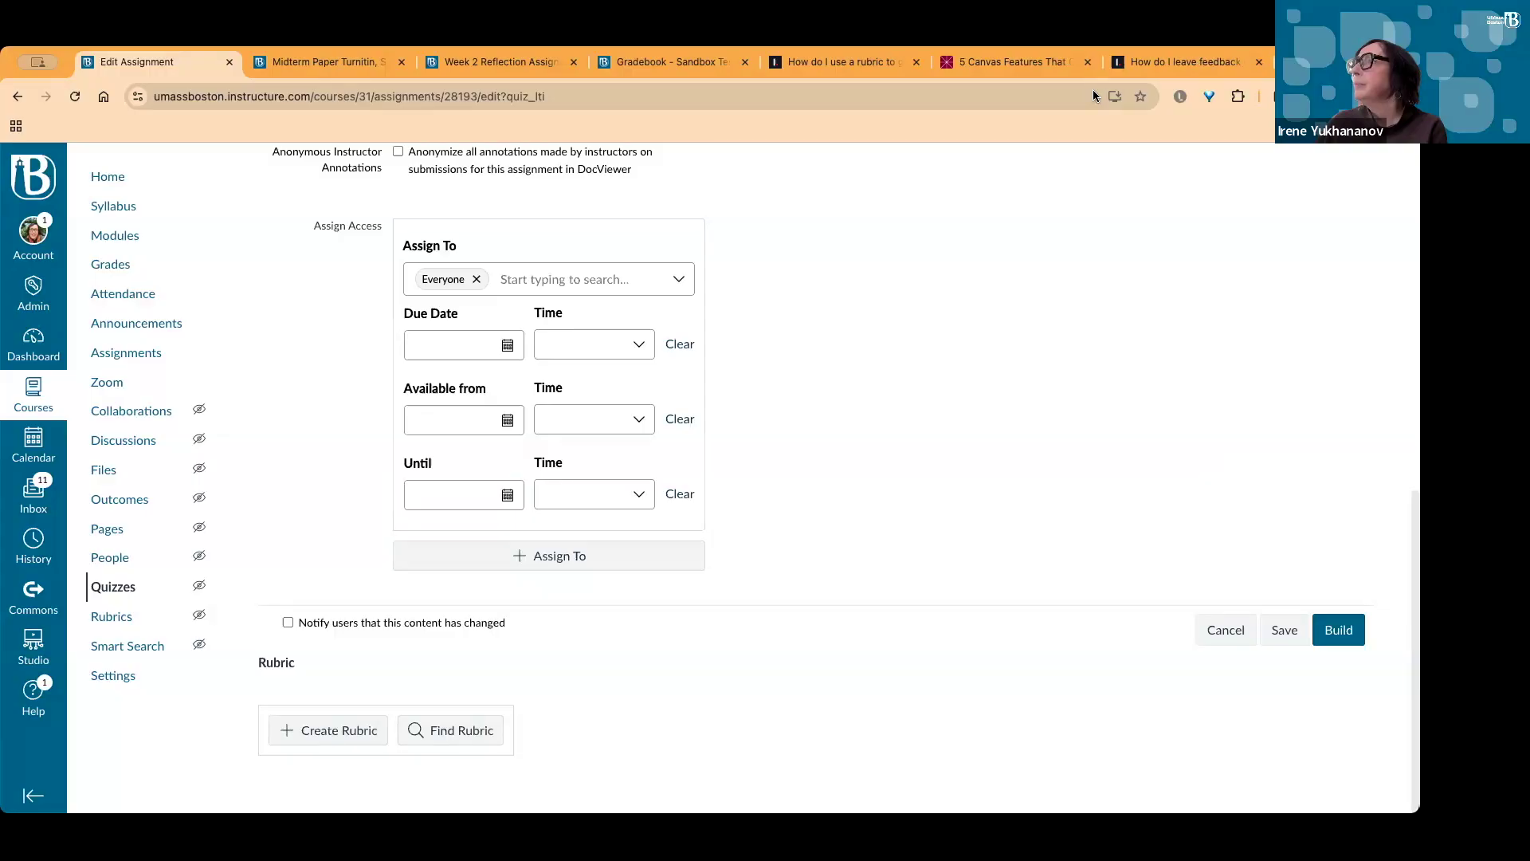
click(1337, 632)
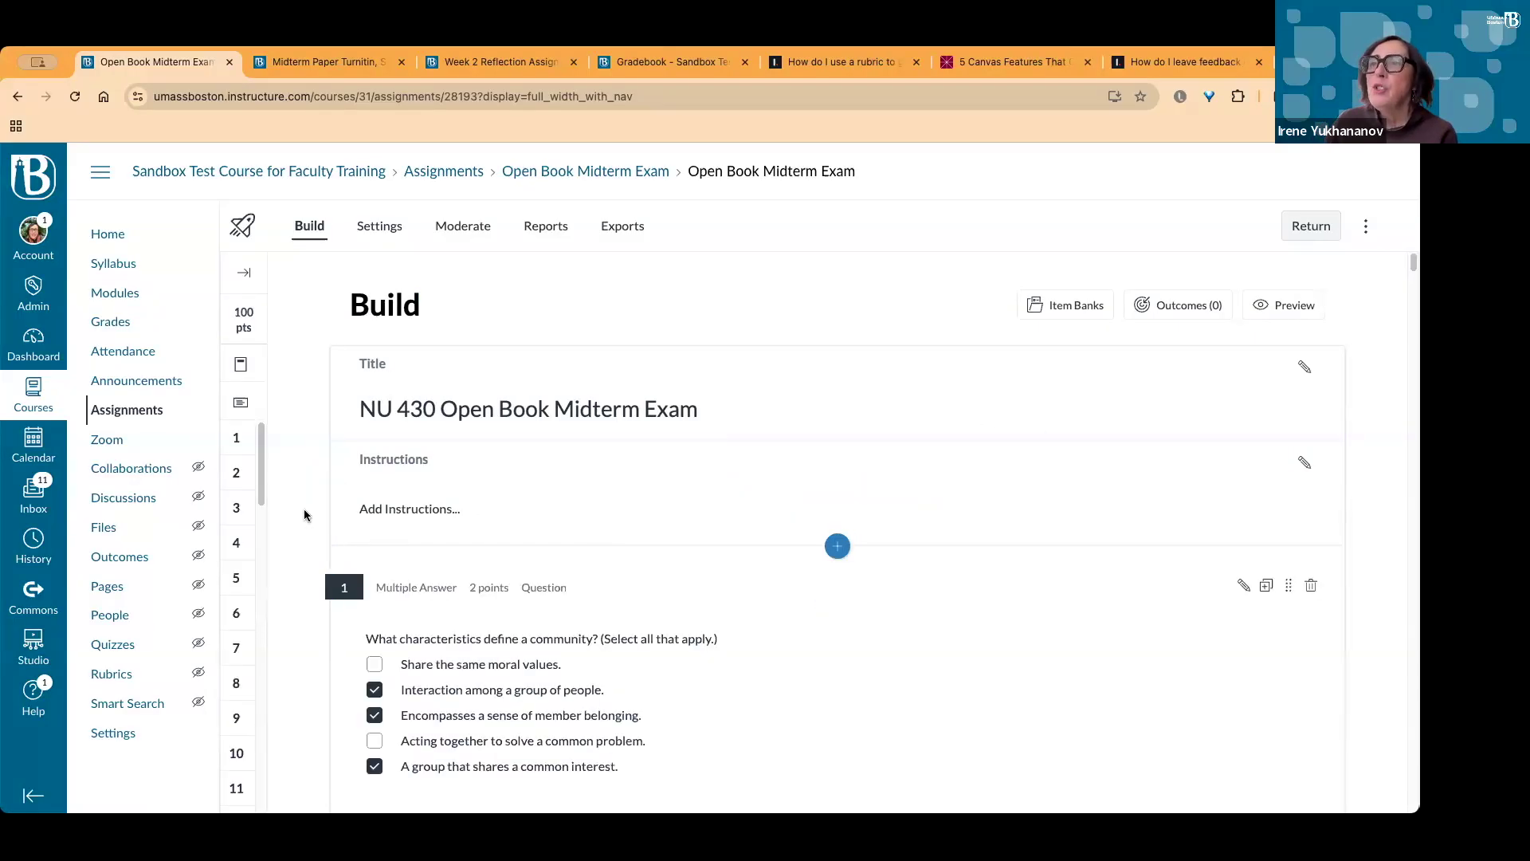
Open question 4 of the exam for editing and examine its possible answers and grading options
scroll(237, 680, down, 15)
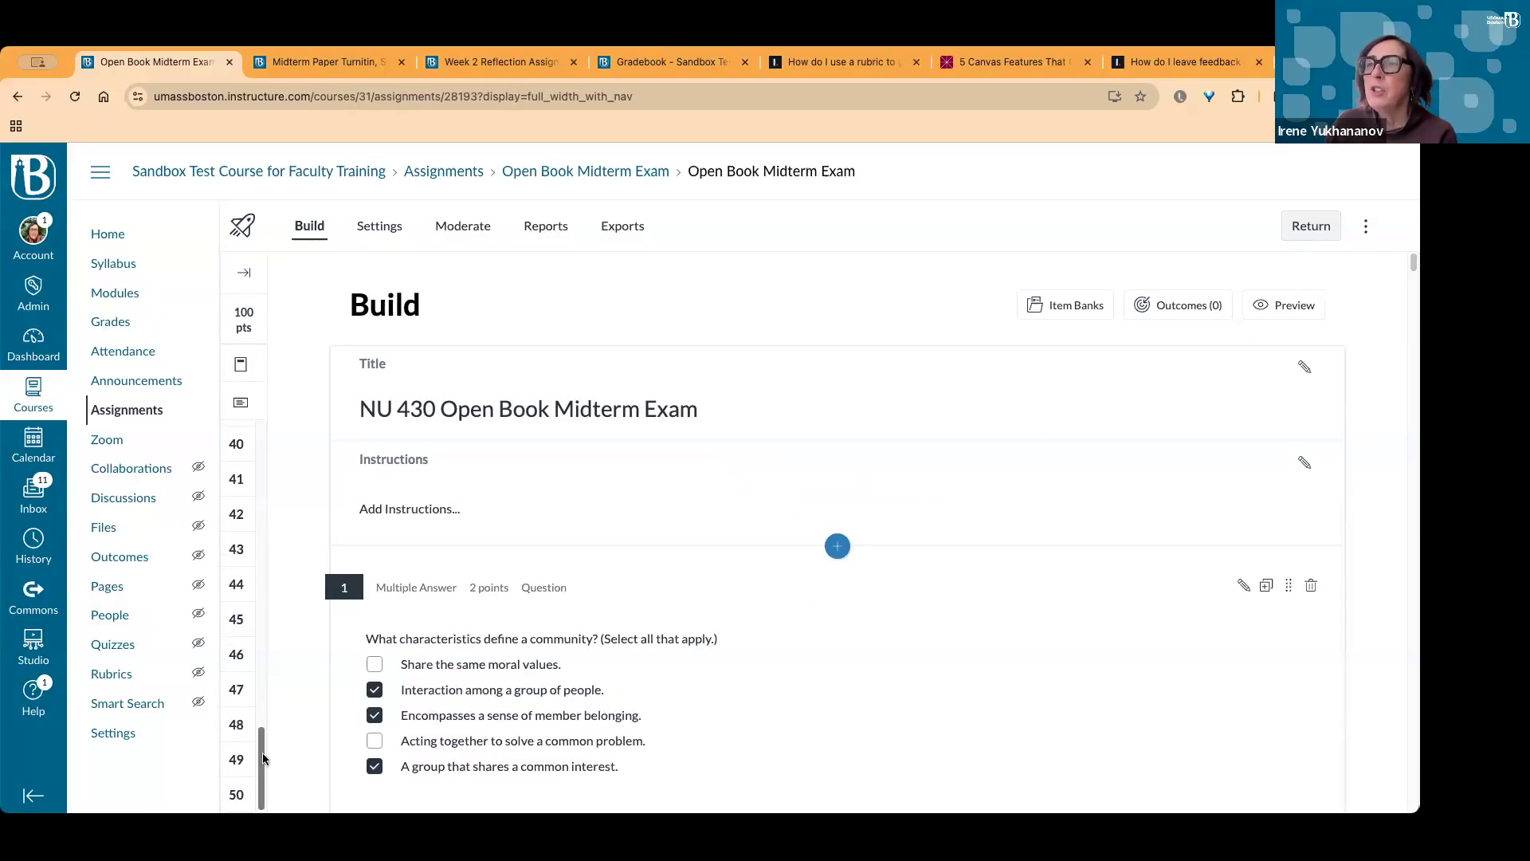
scroll(237, 680, up, 15)
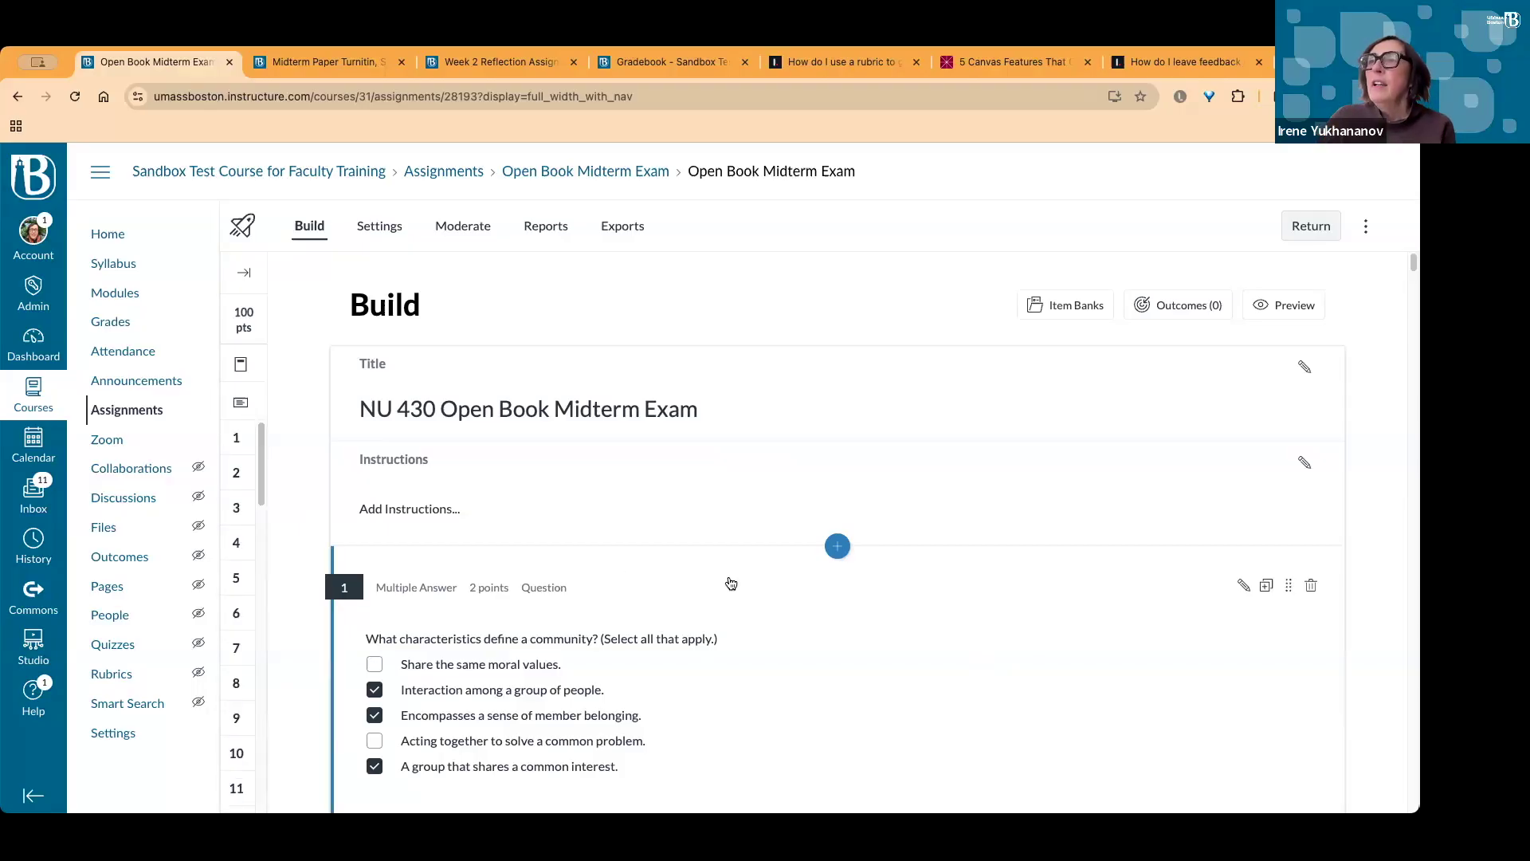
click(236, 512)
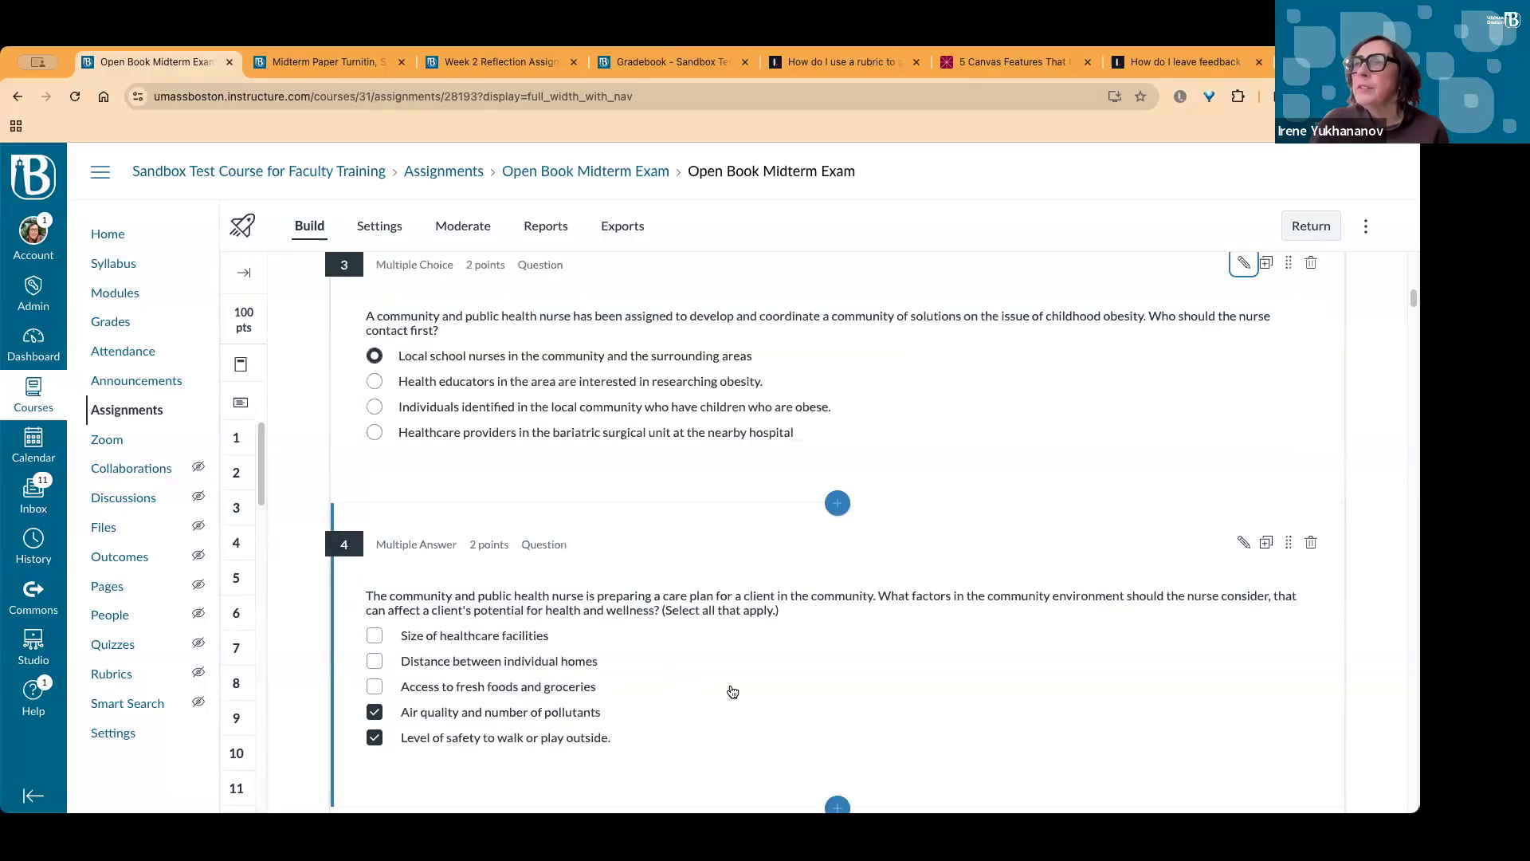
scroll(555, 586, down, 1)
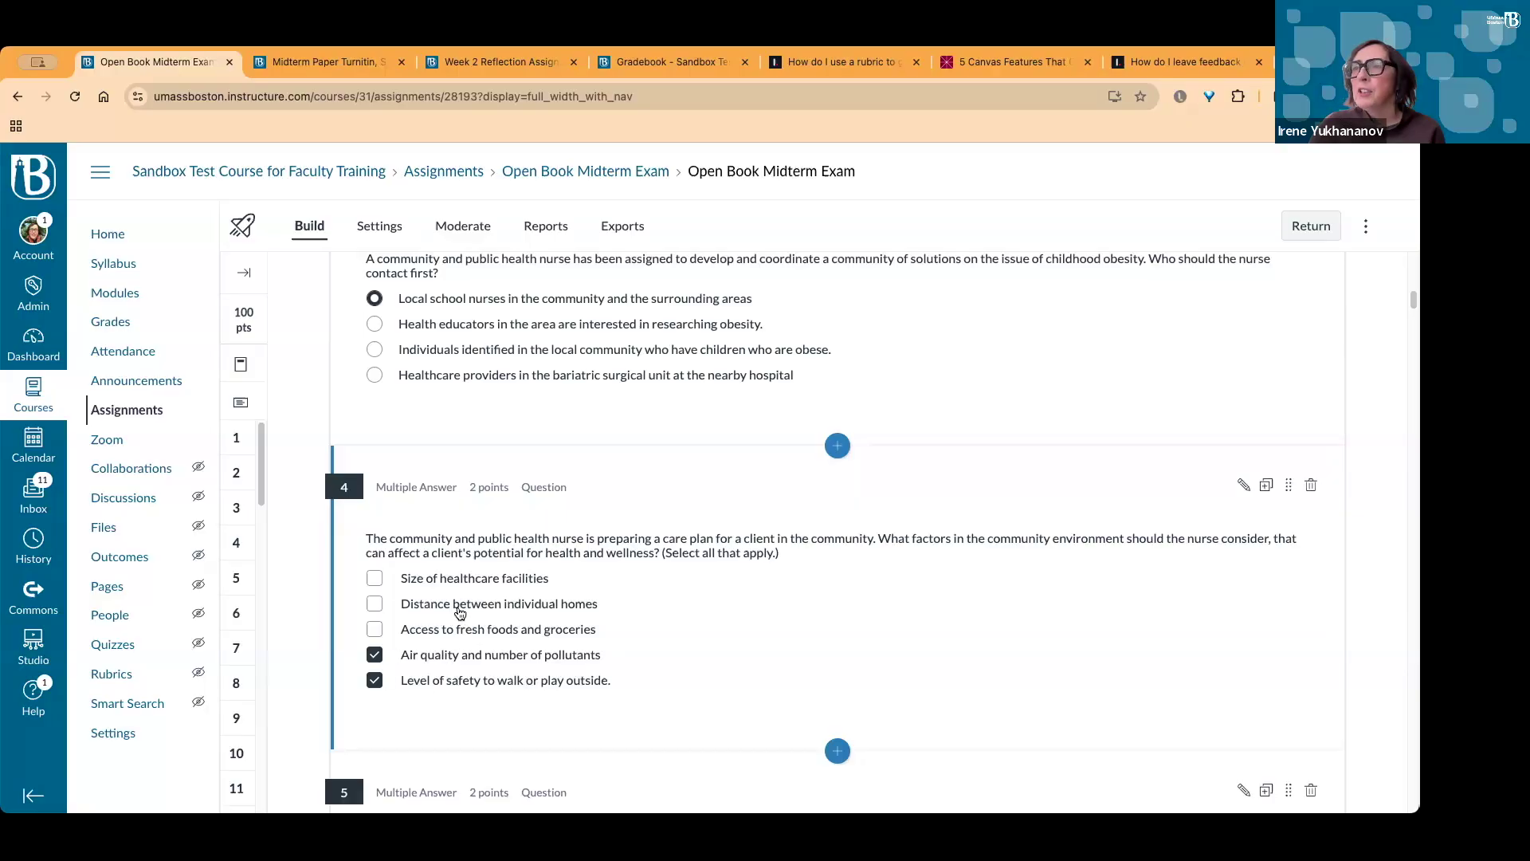
click(1245, 486)
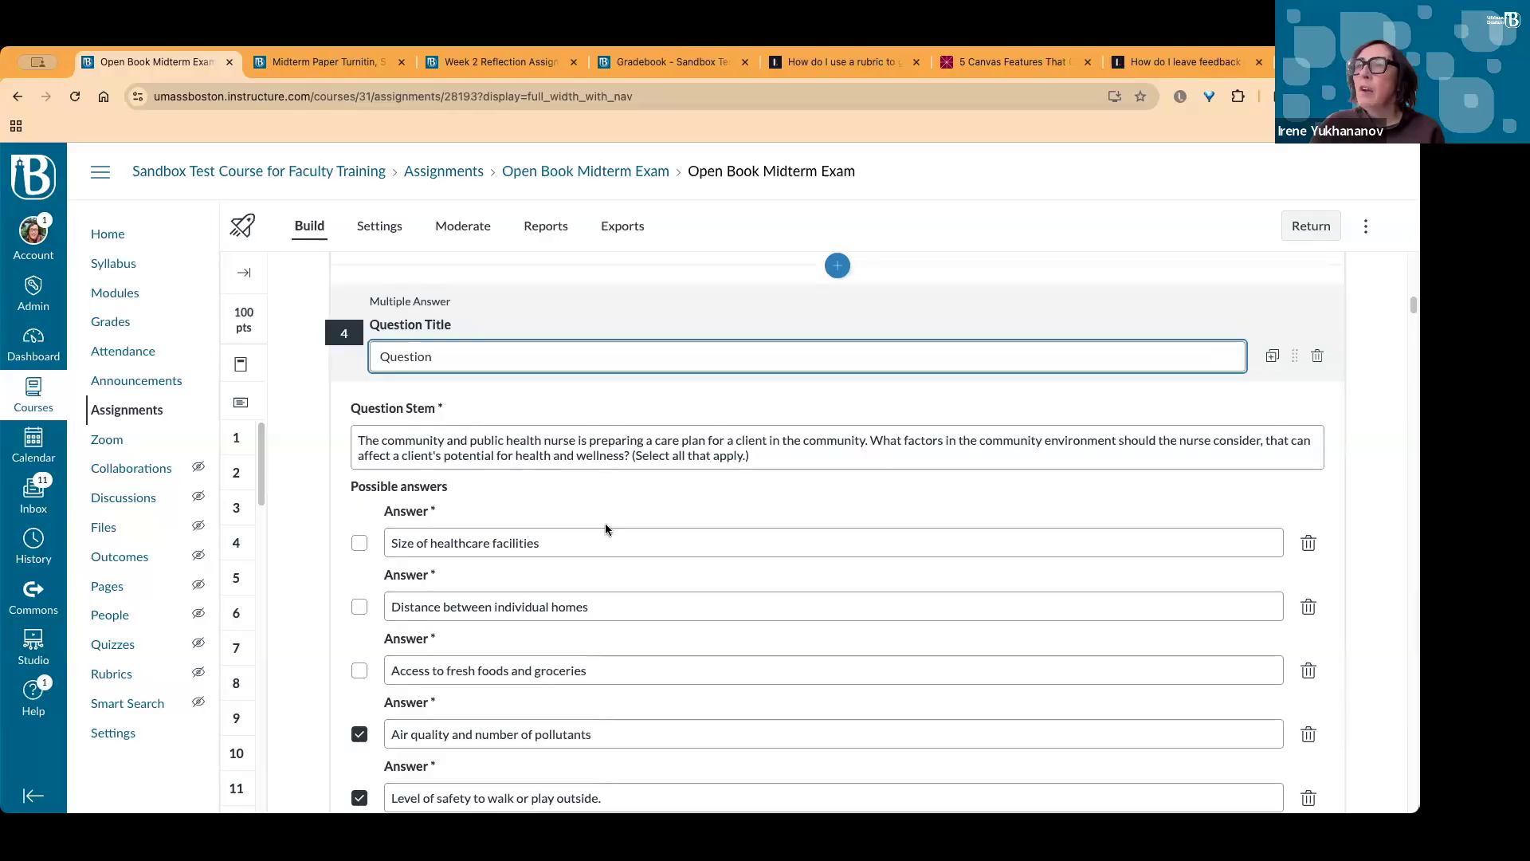
scroll(605, 523, down, 2)
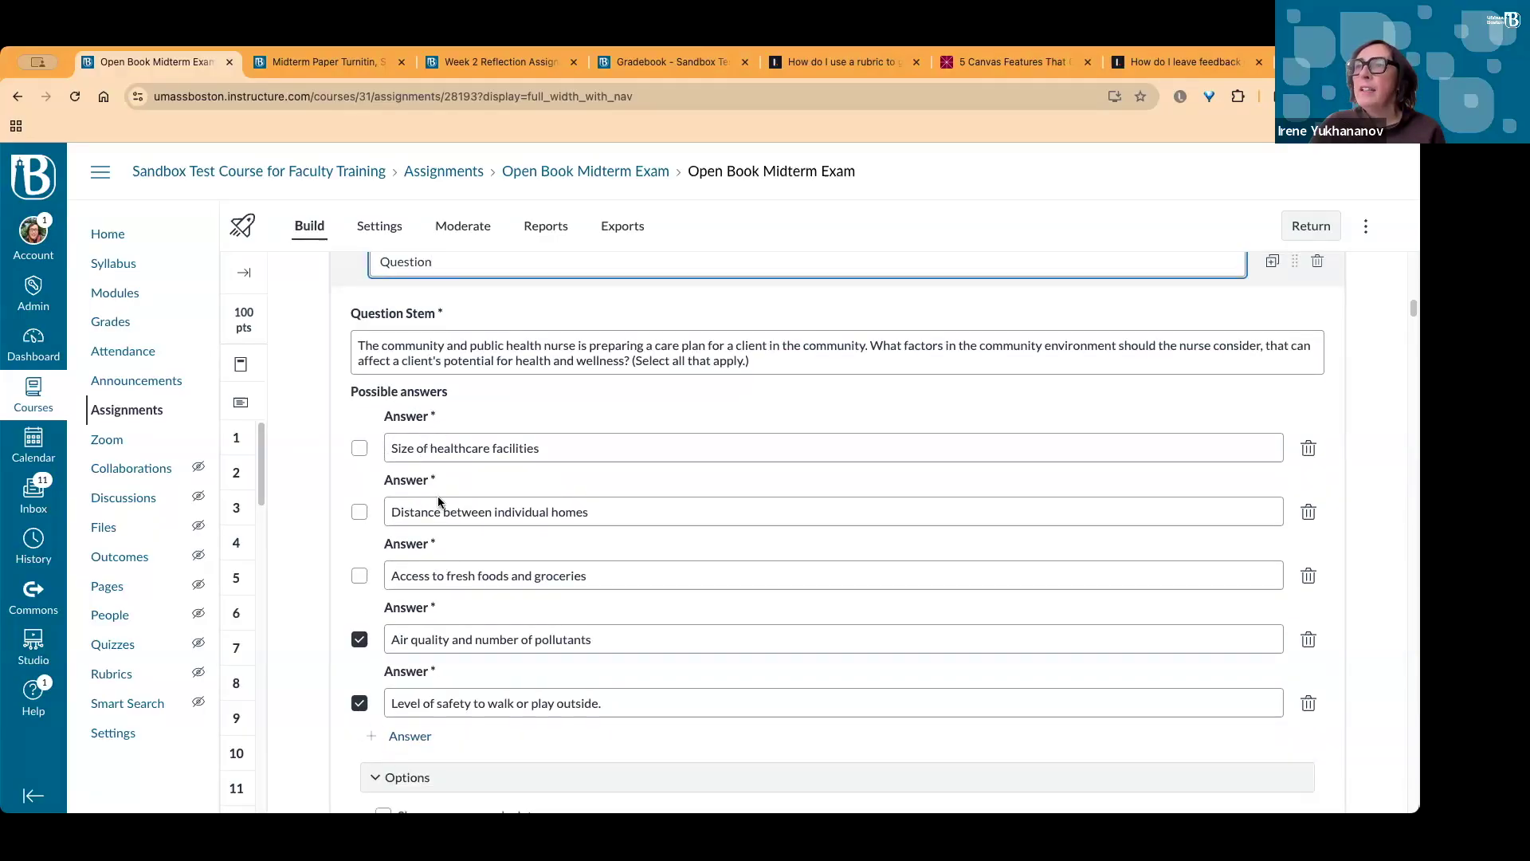
scroll(700, 708, down, 1)
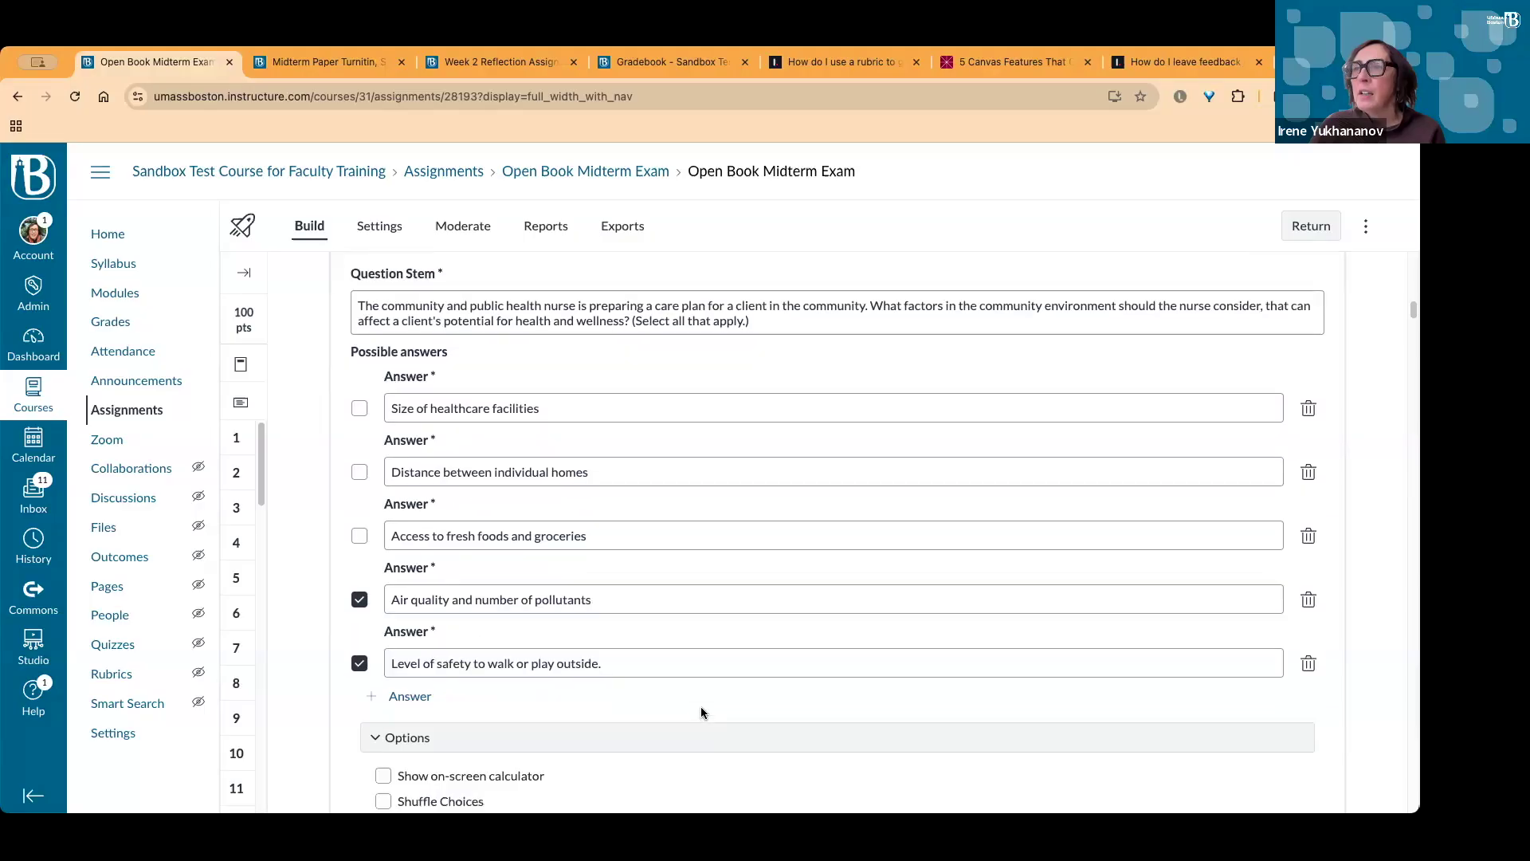
scroll(711, 691, down, 1)
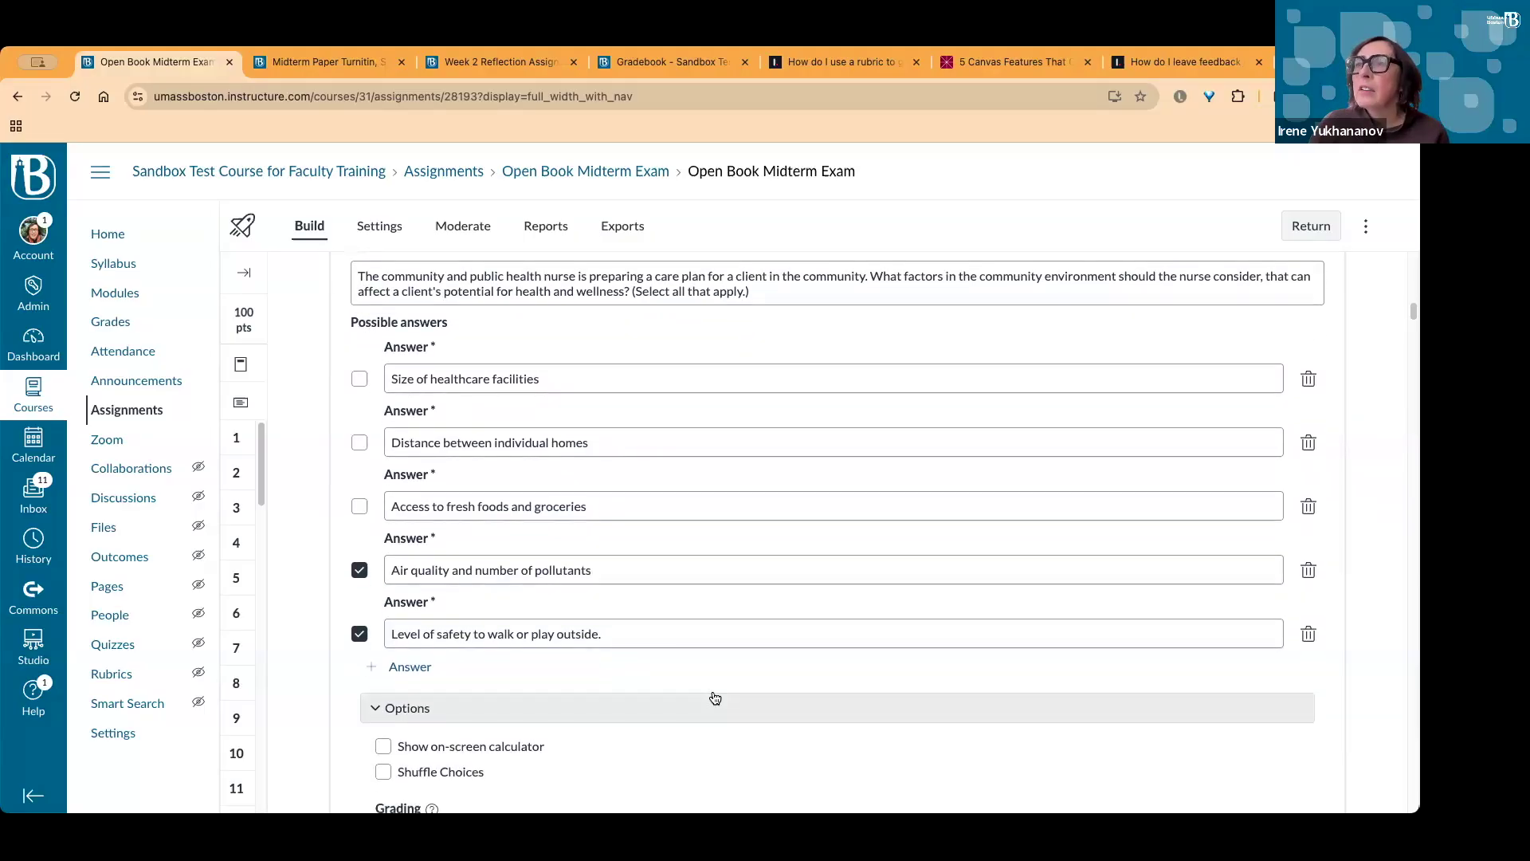
scroll(713, 696, up, 3)
scroll(747, 699, up, 1)
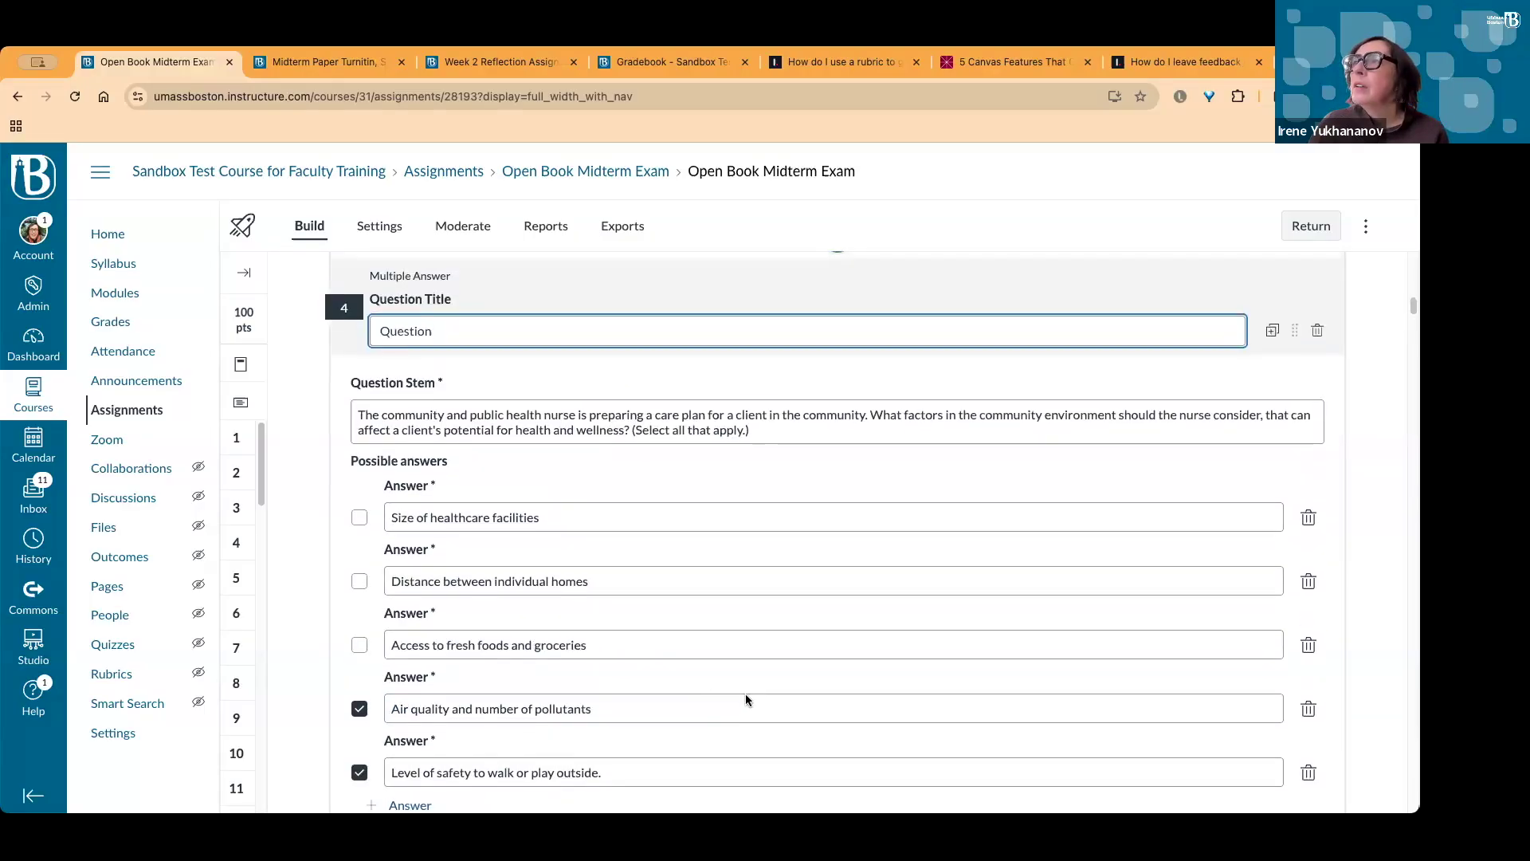
scroll(746, 699, down, 10)
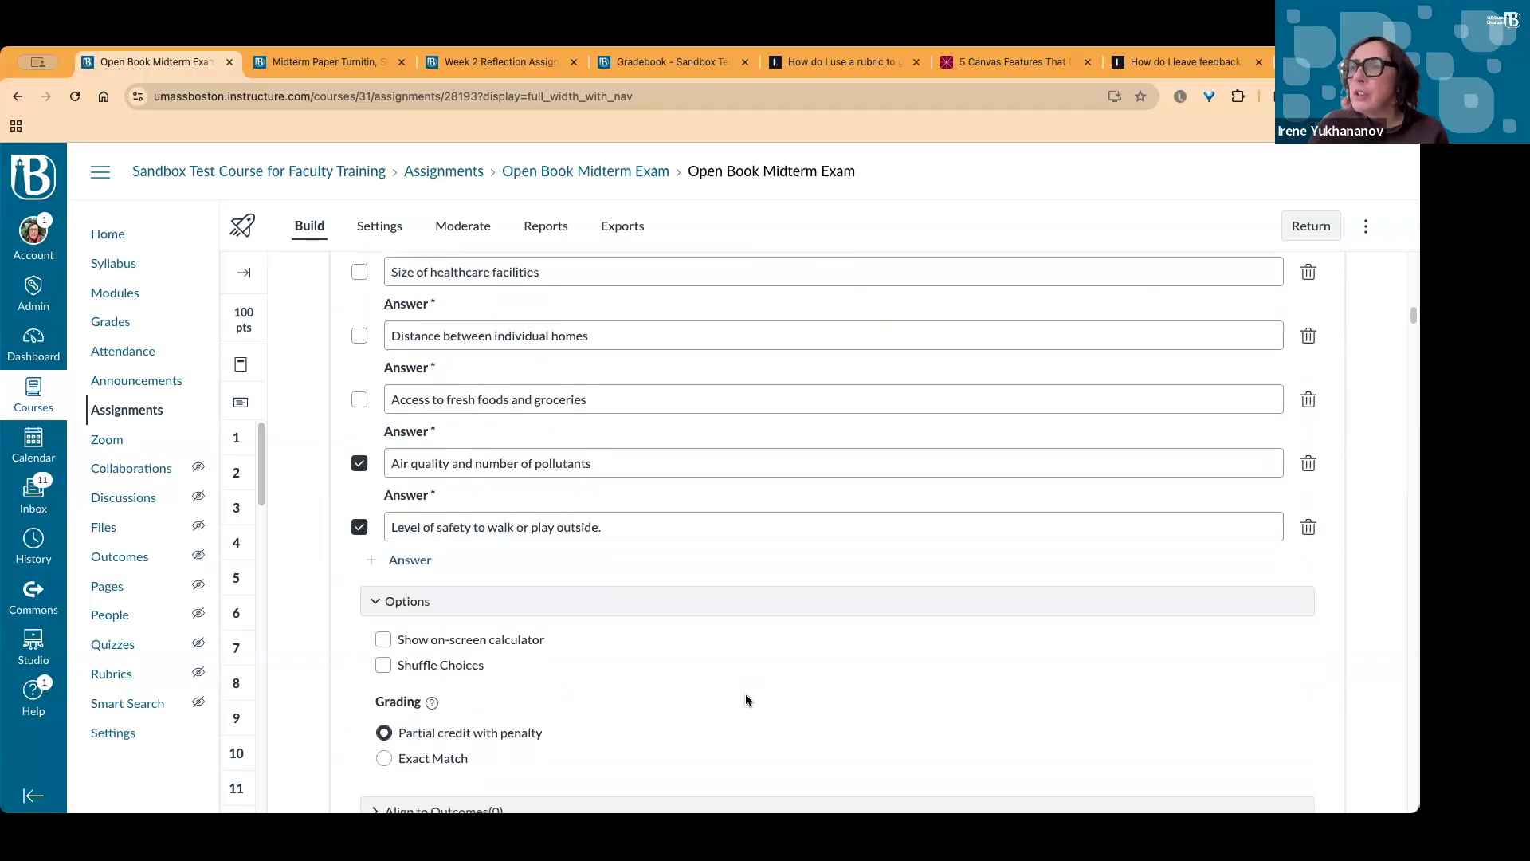
Open question 3 for editing and review its answer choices, options and points area
click(235, 506)
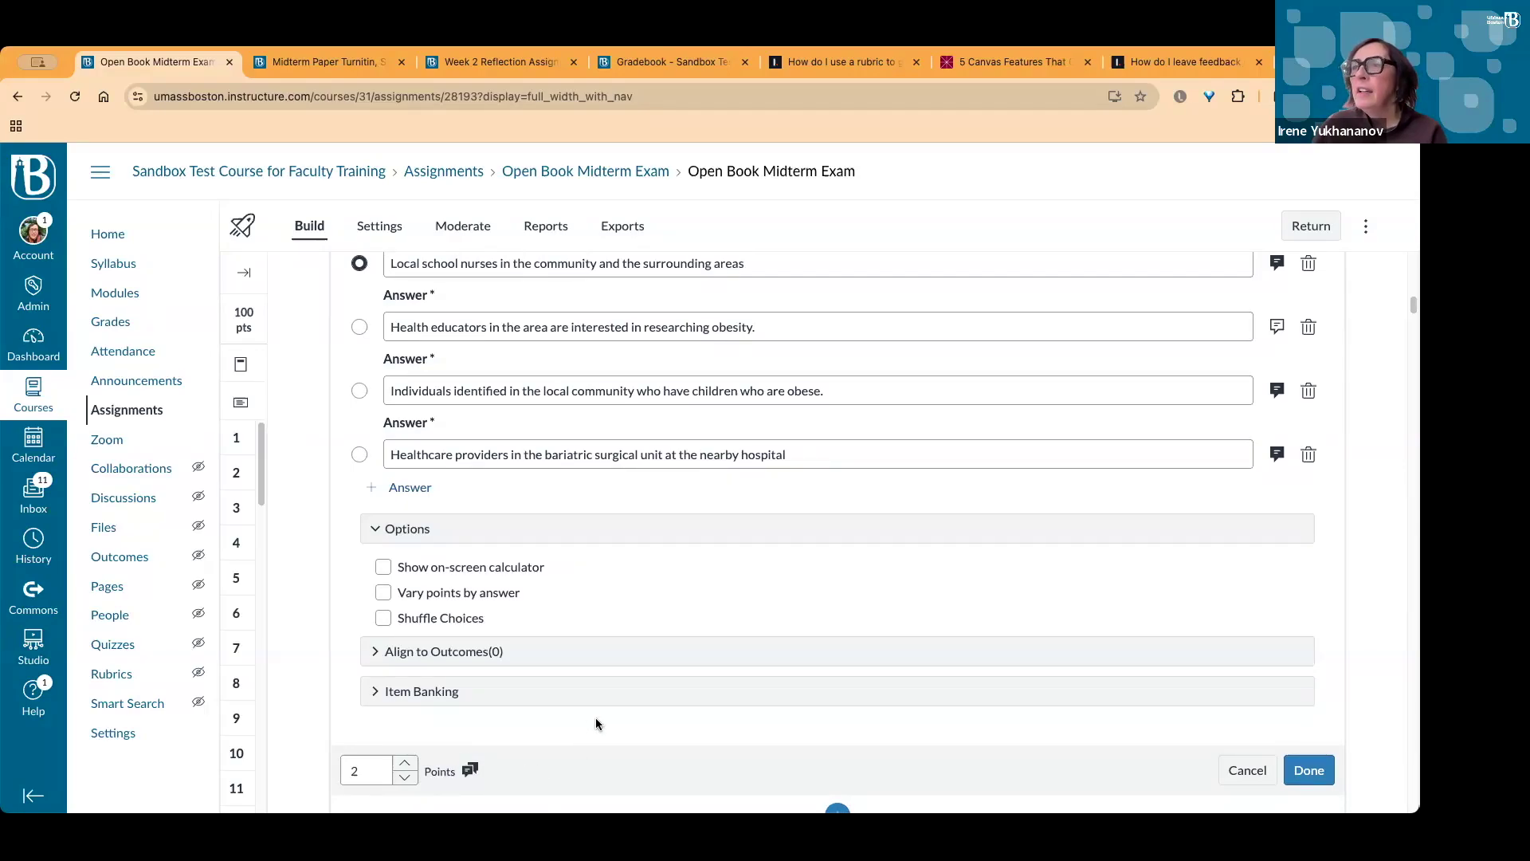
scroll(595, 719, up, 1)
scroll(596, 719, down, 3)
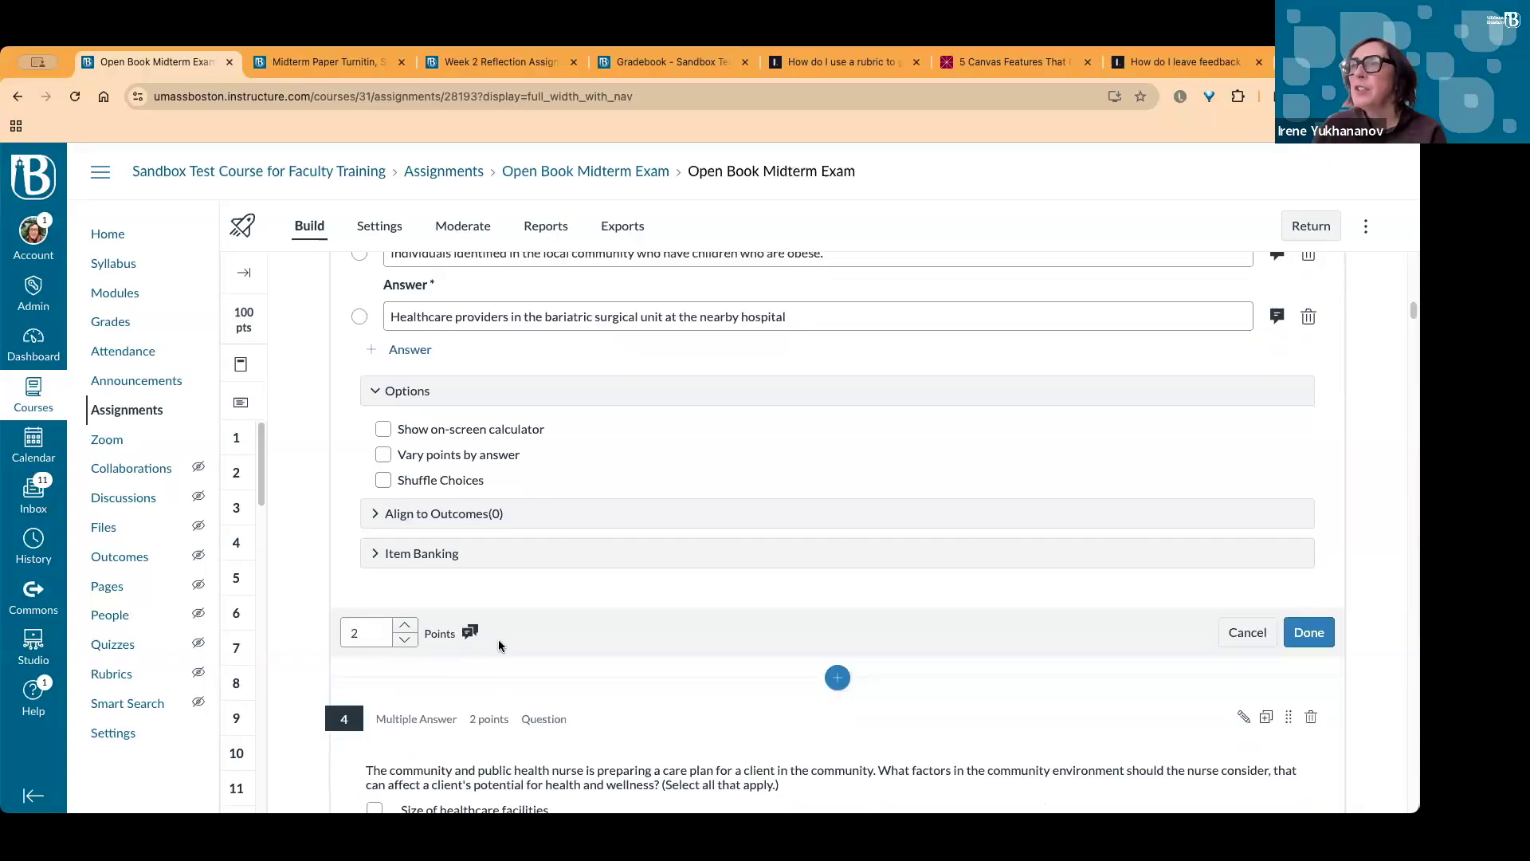
scroll(502, 650, up, 5)
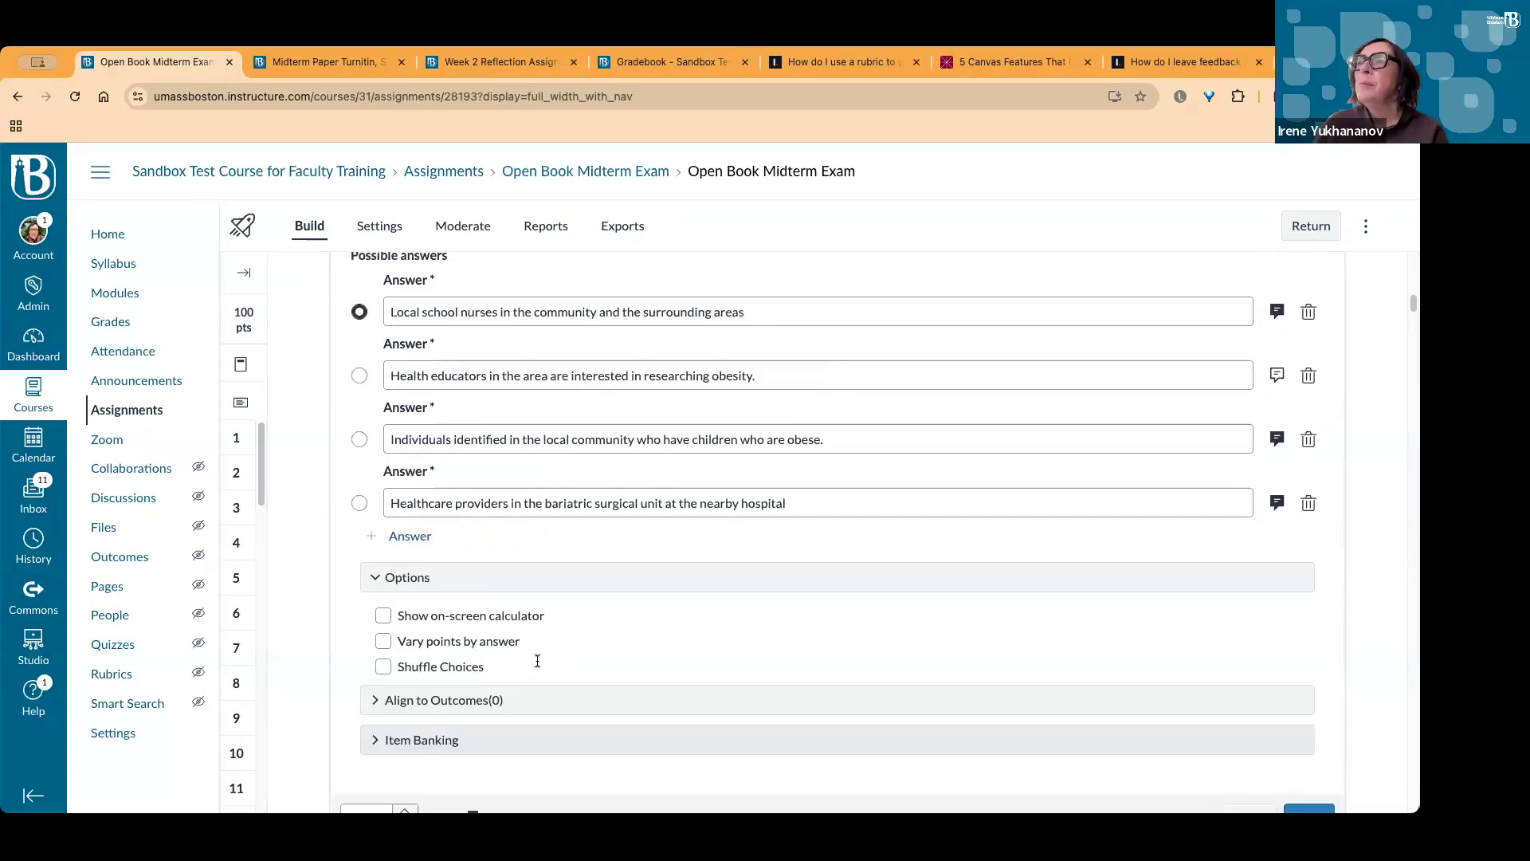
scroll(537, 661, up, 3)
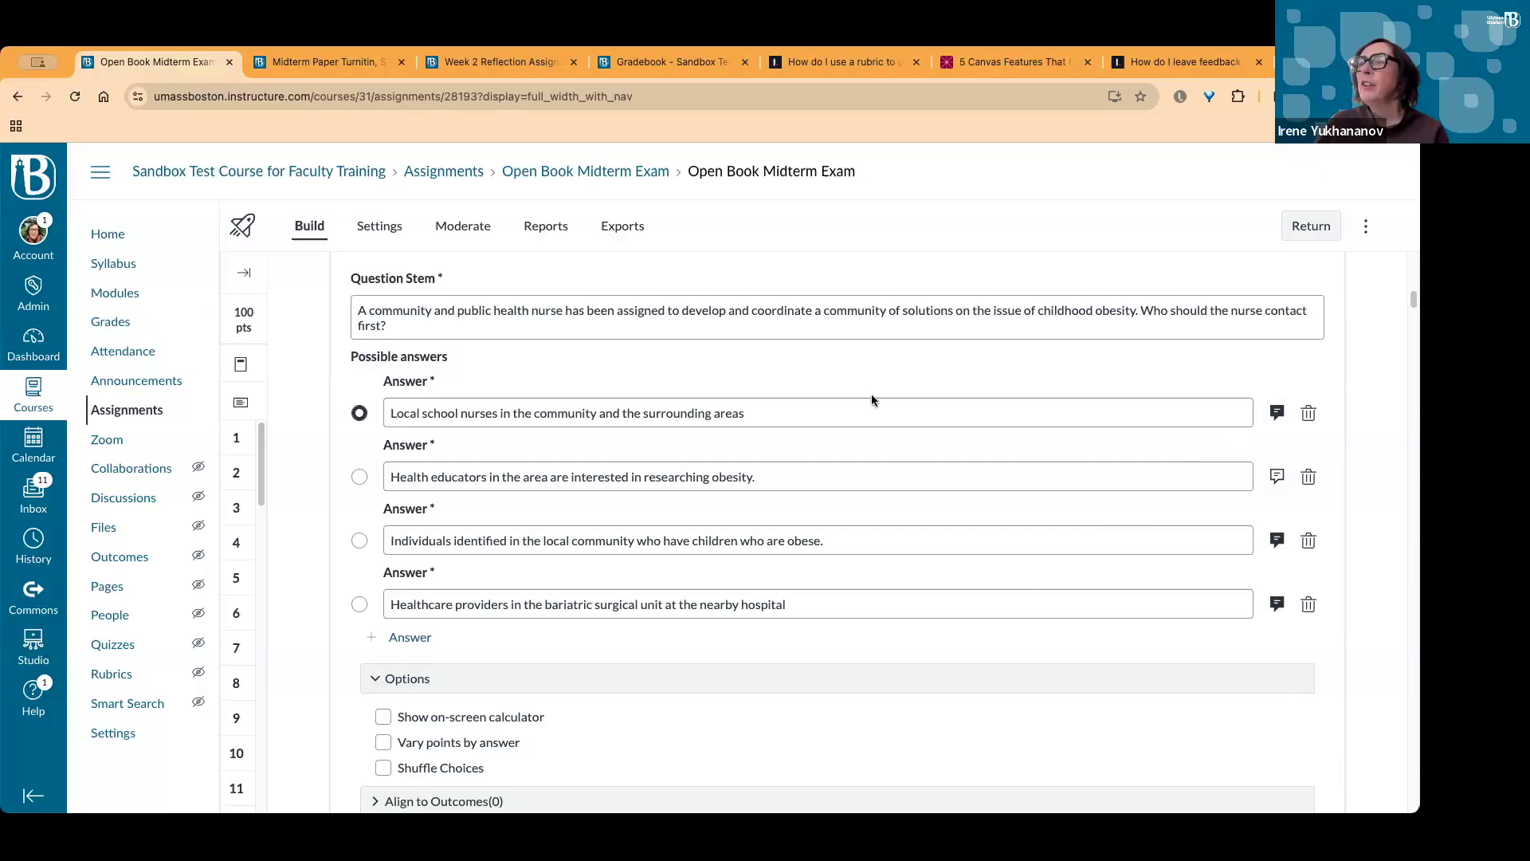
Show the answer feedback for question 3's choice "Local school nurses in the community and the surrounding areas"
click(1278, 412)
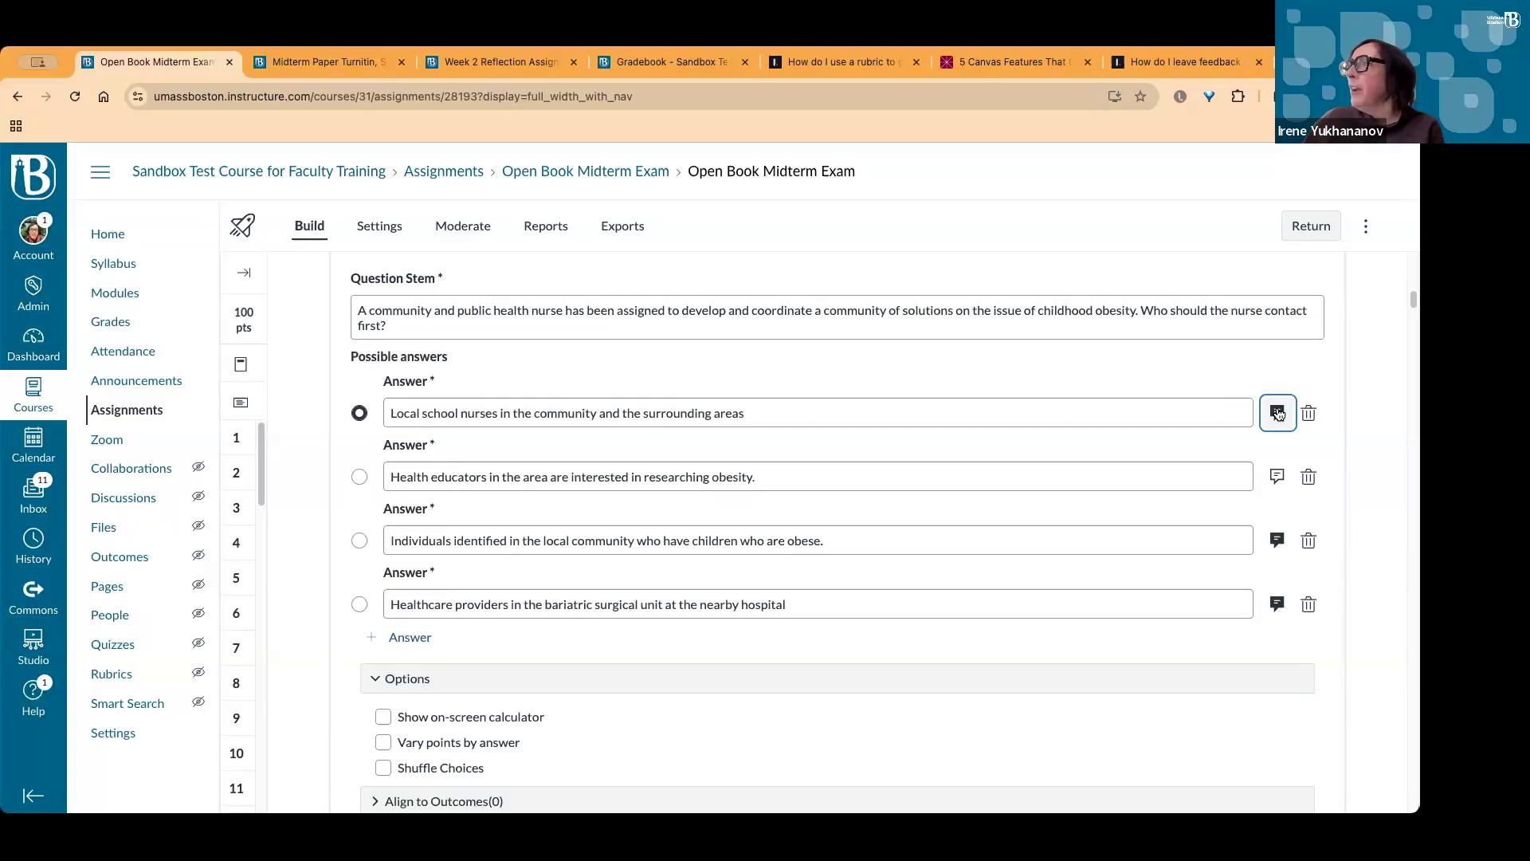
click(1277, 412)
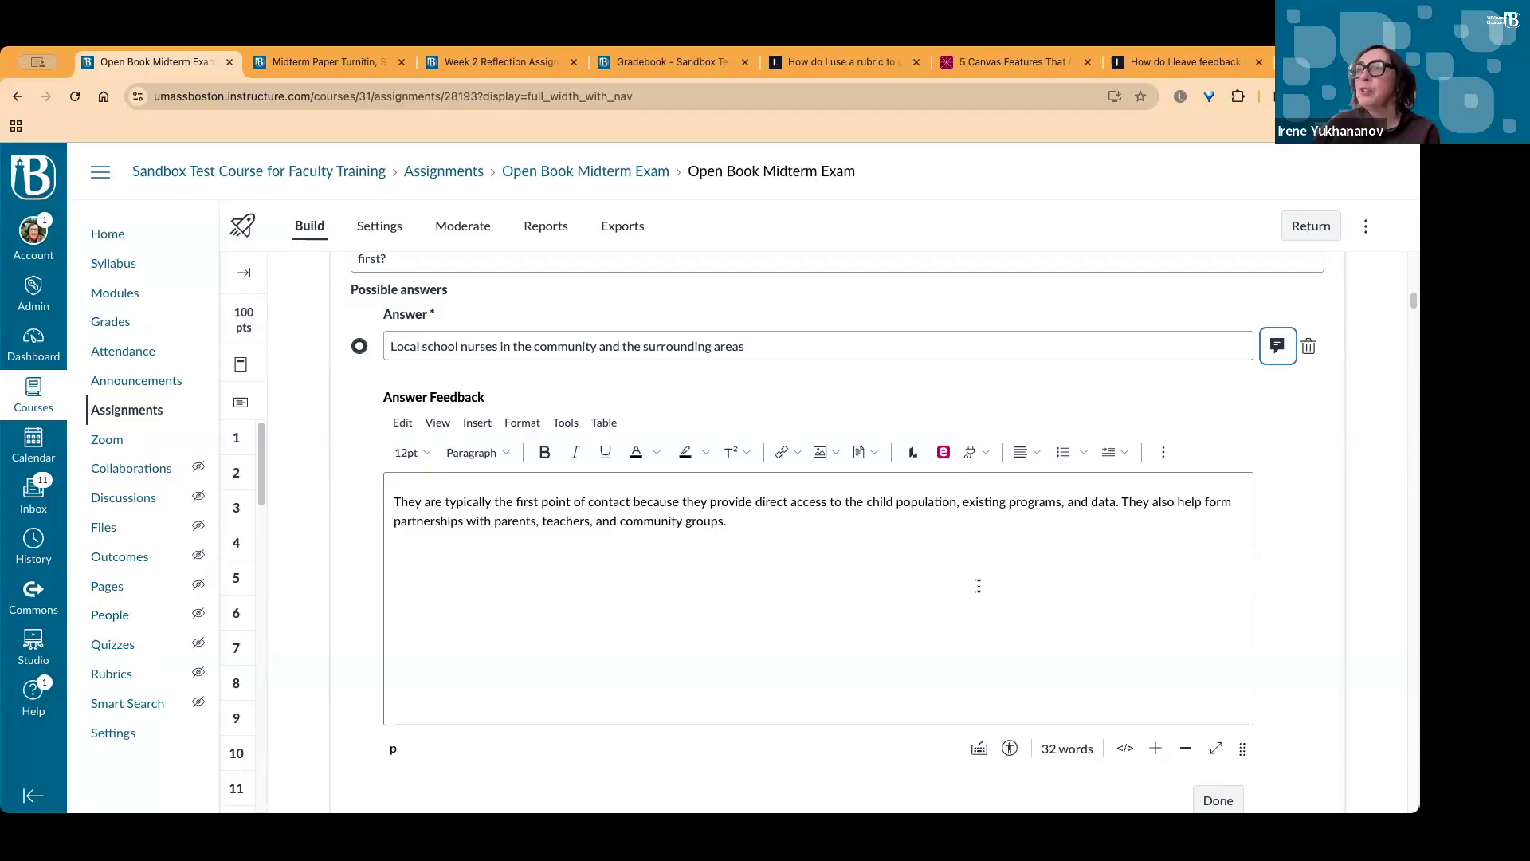
scroll(1300, 624, down, 1)
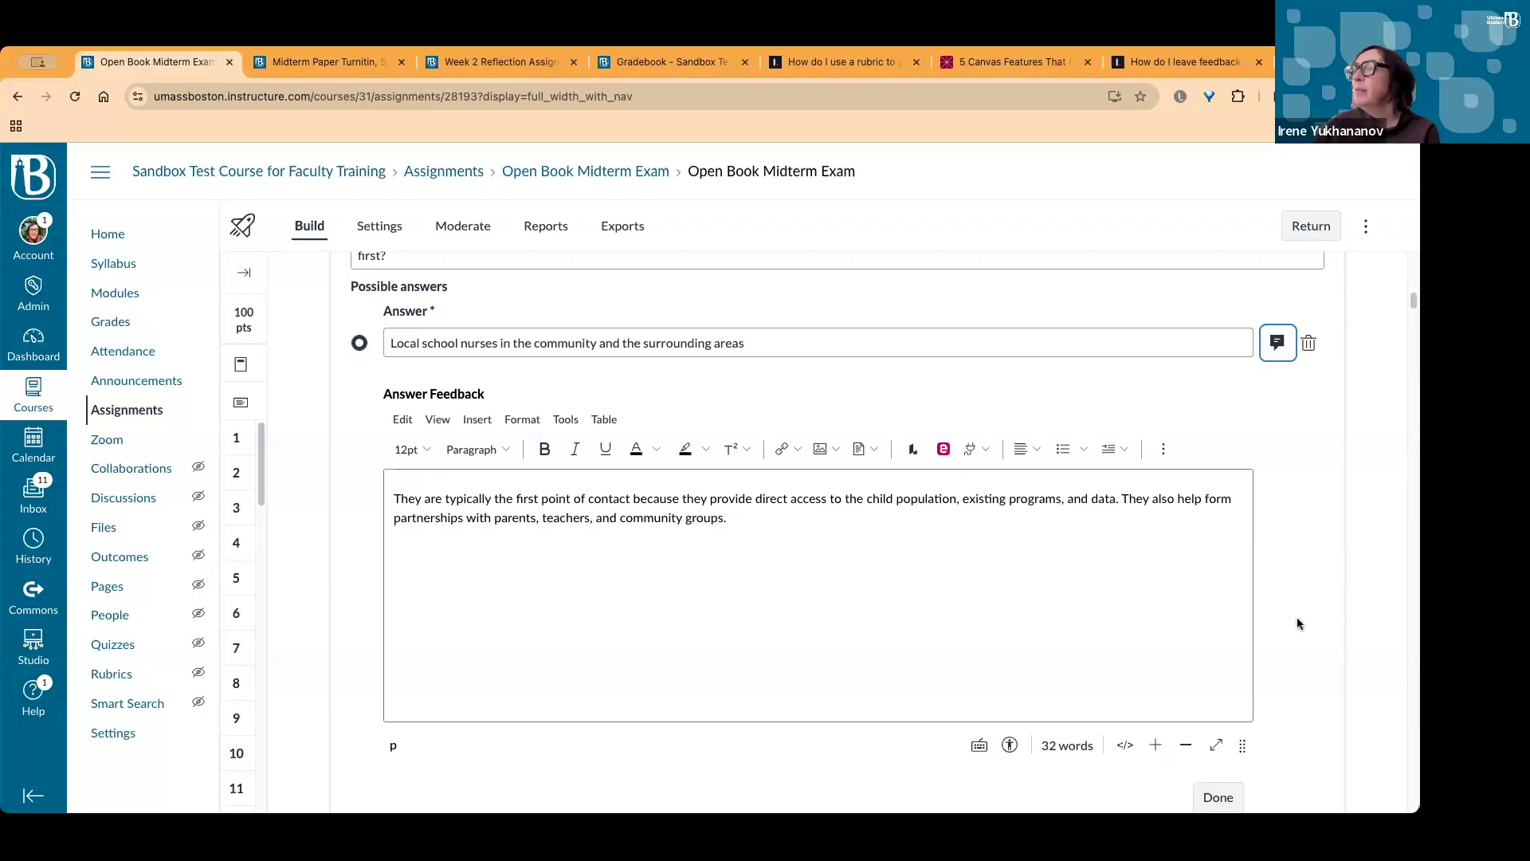
Show the answer feedback for question 3's choices about individuals with obese children and healthcare providers in the bariatric surgical unit
scroll(1300, 624, down, 5)
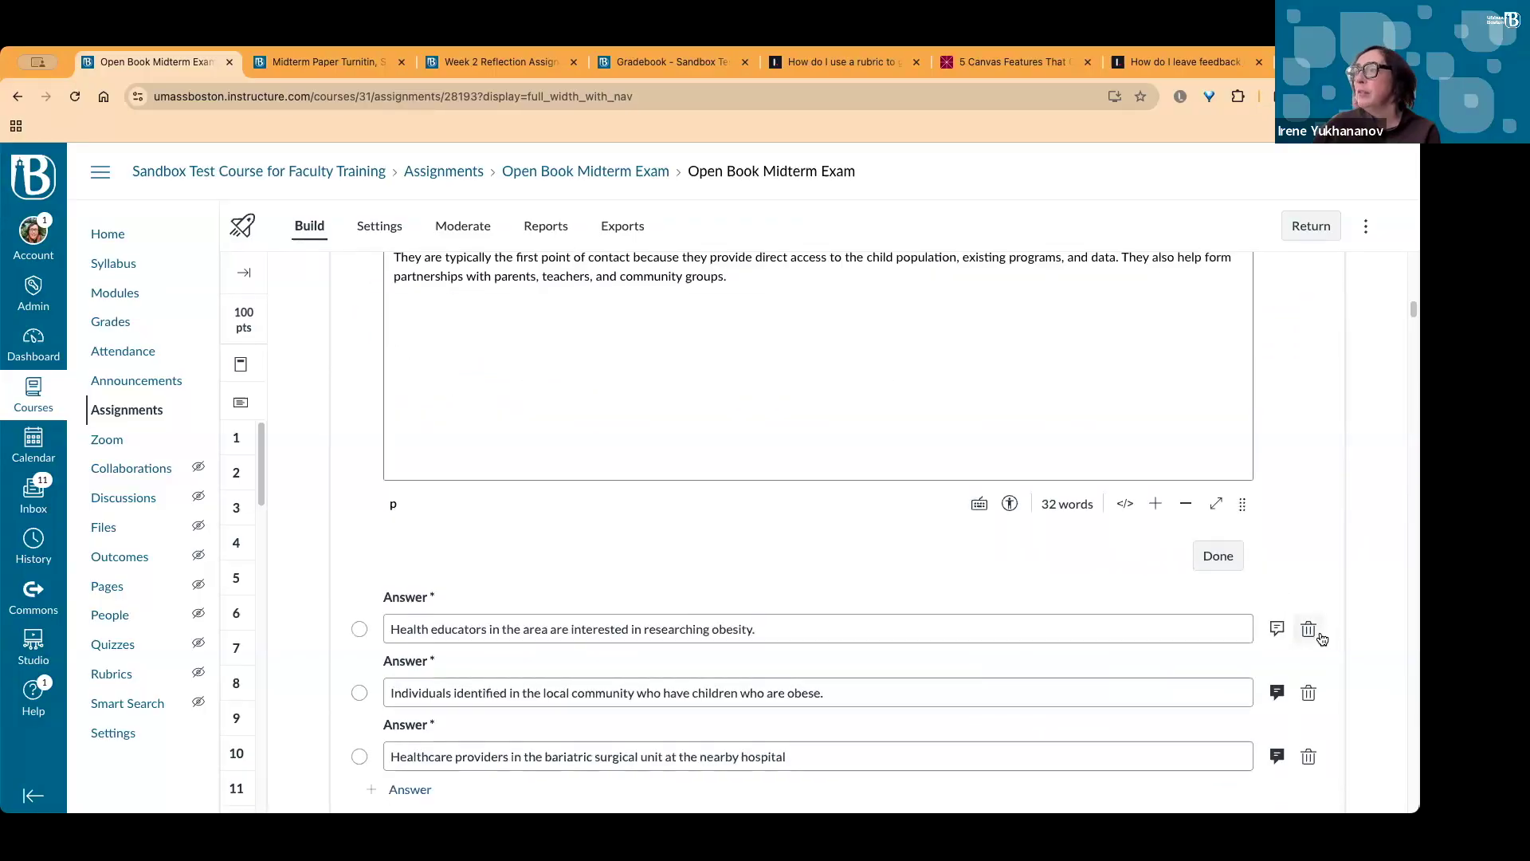
scroll(1321, 637, down, 2)
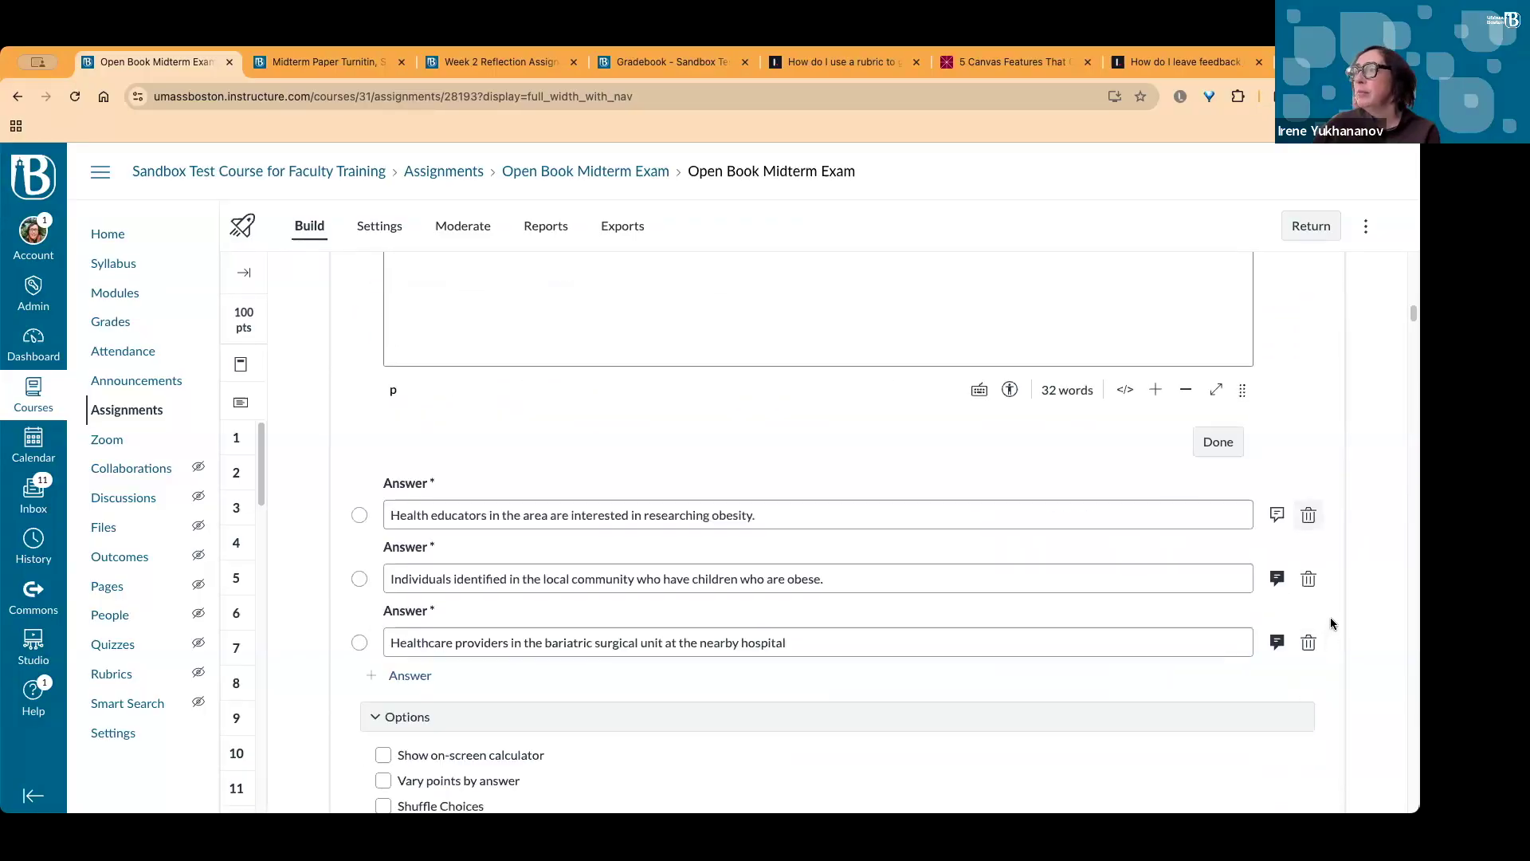
click(1278, 579)
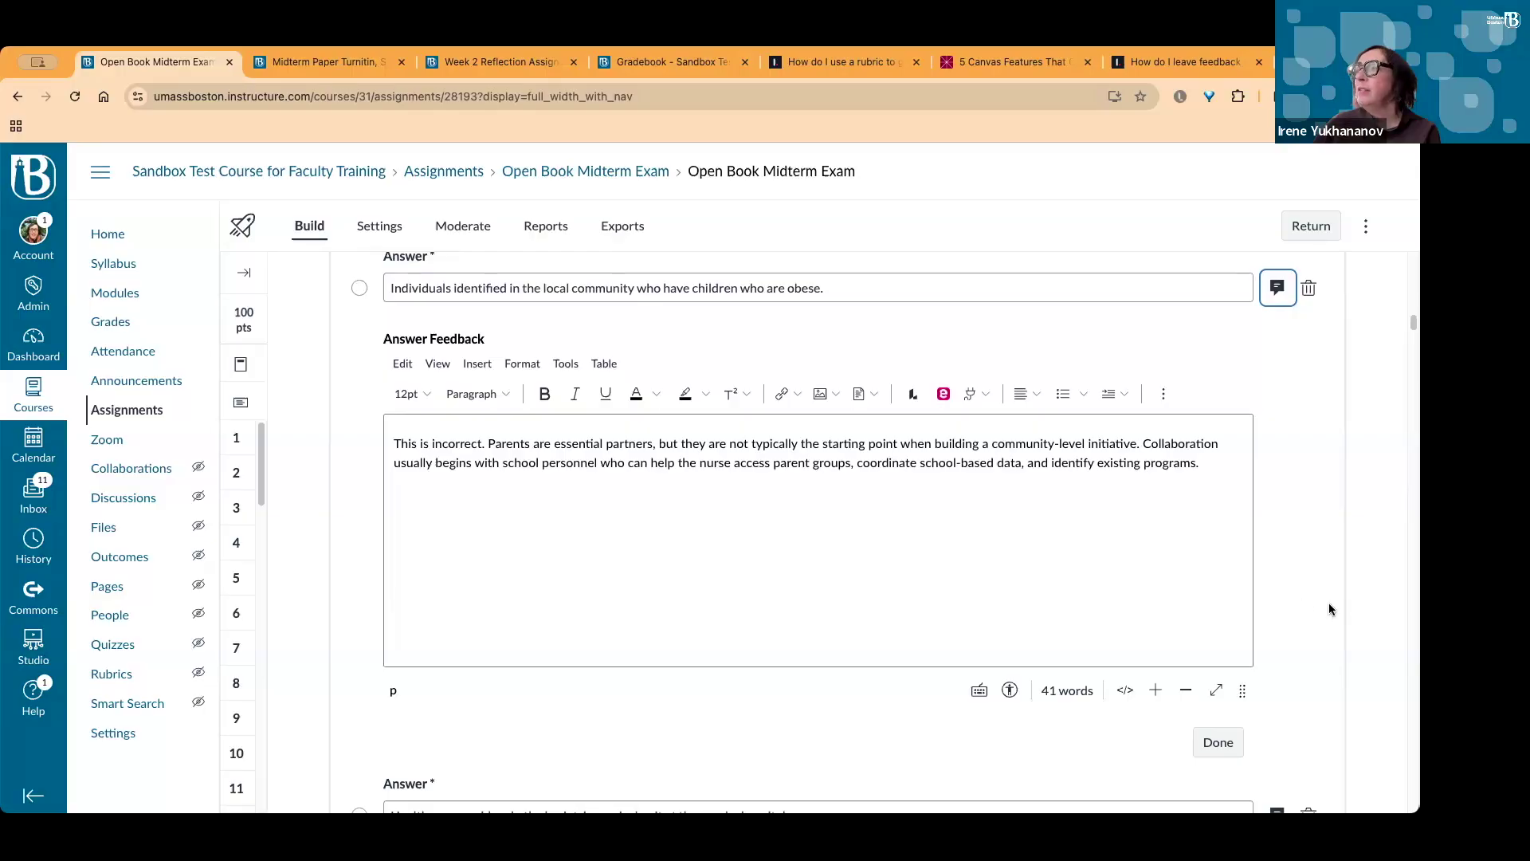
scroll(1326, 609, down, 5)
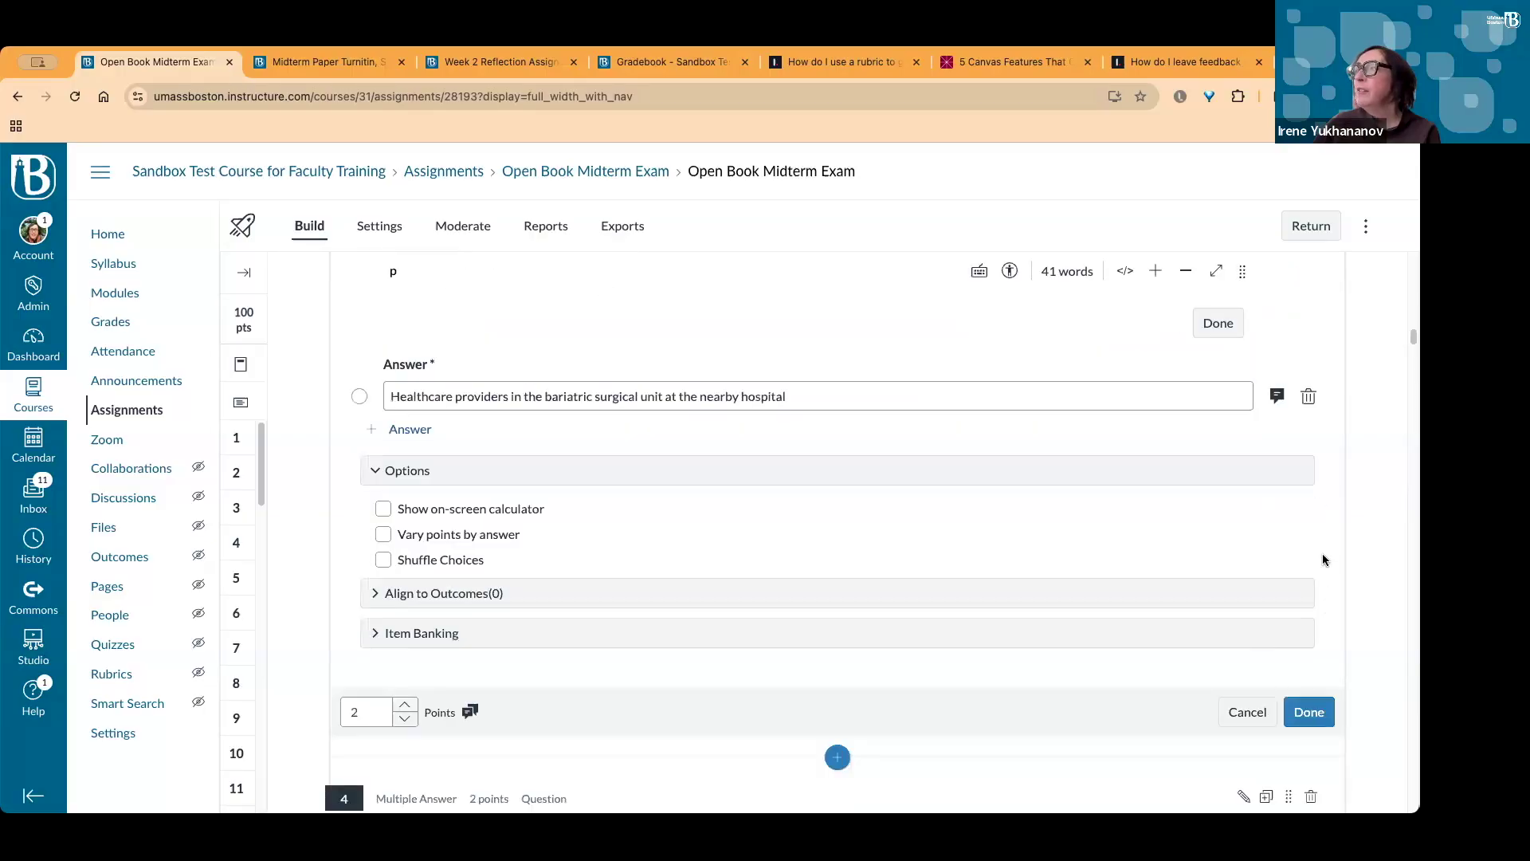
click(1277, 396)
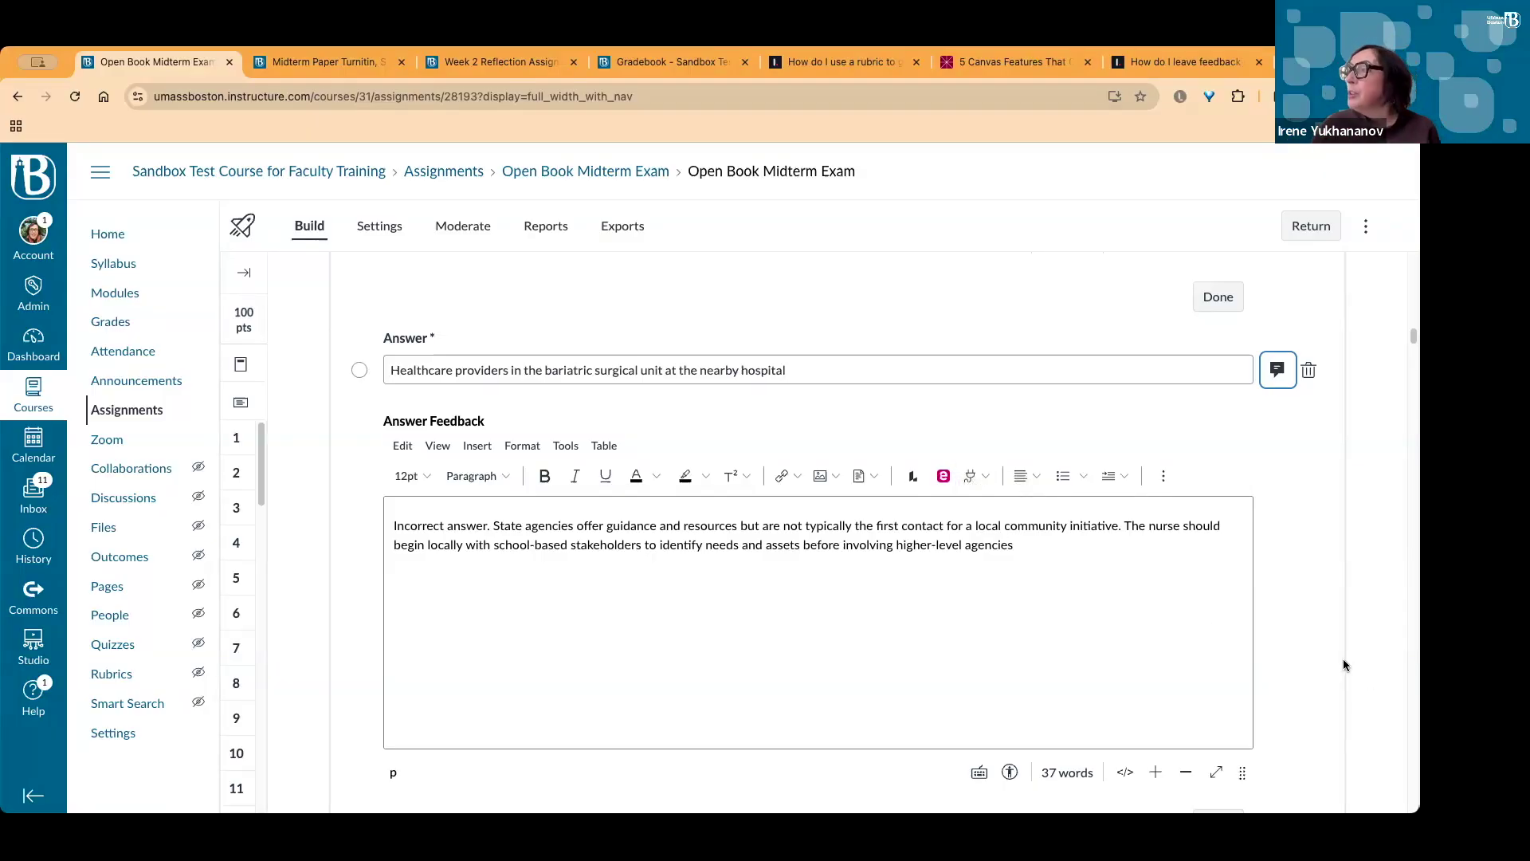
scroll(1315, 661, down, 5)
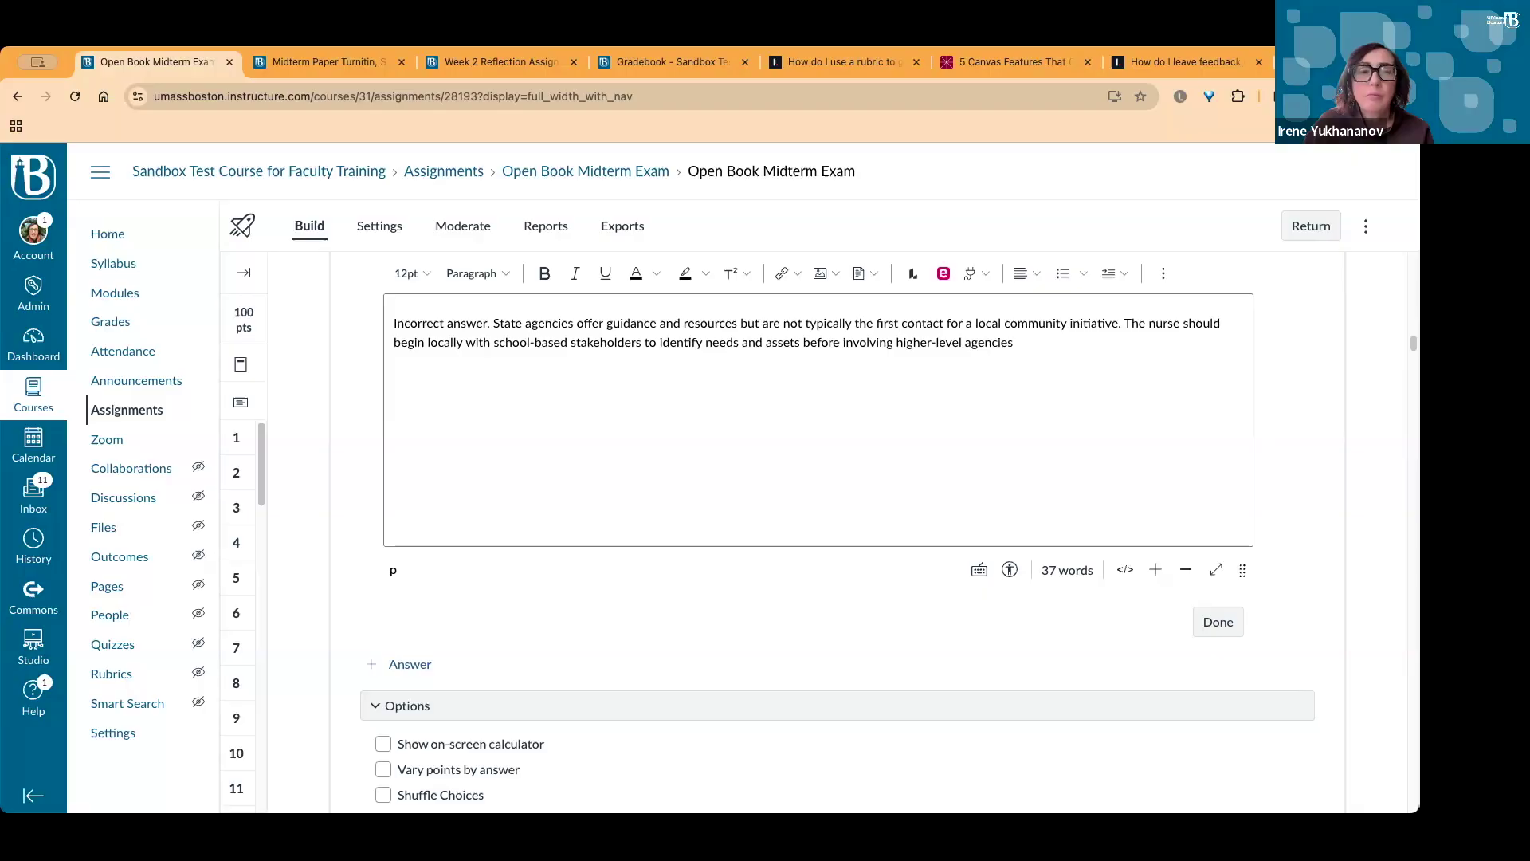
Go to the course's Rubrics page and check the locations where Holistic Rubric Template in Canvas (1) is used
click(108, 675)
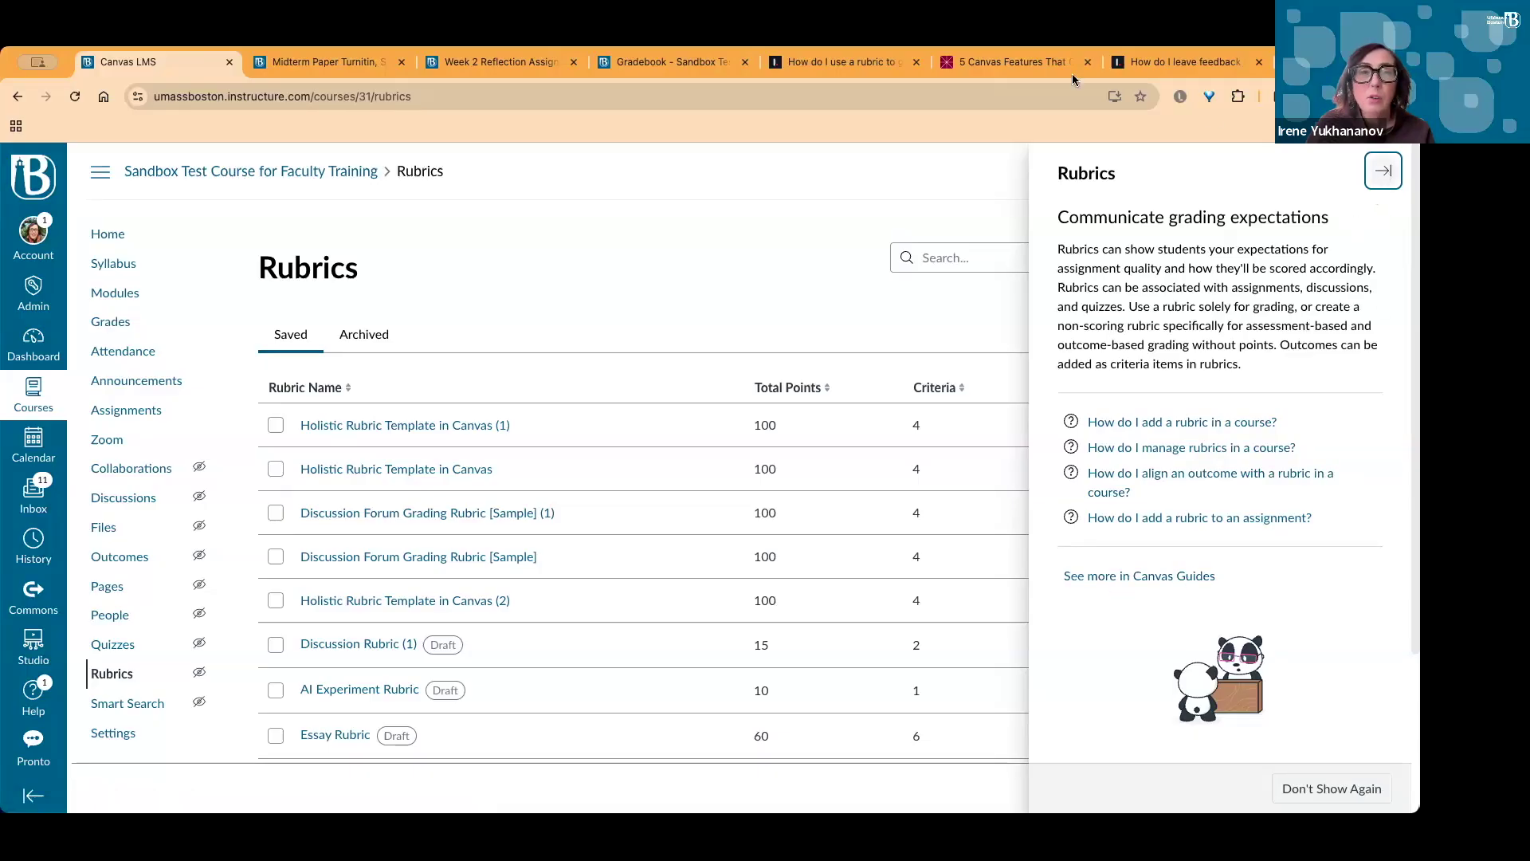
click(1384, 172)
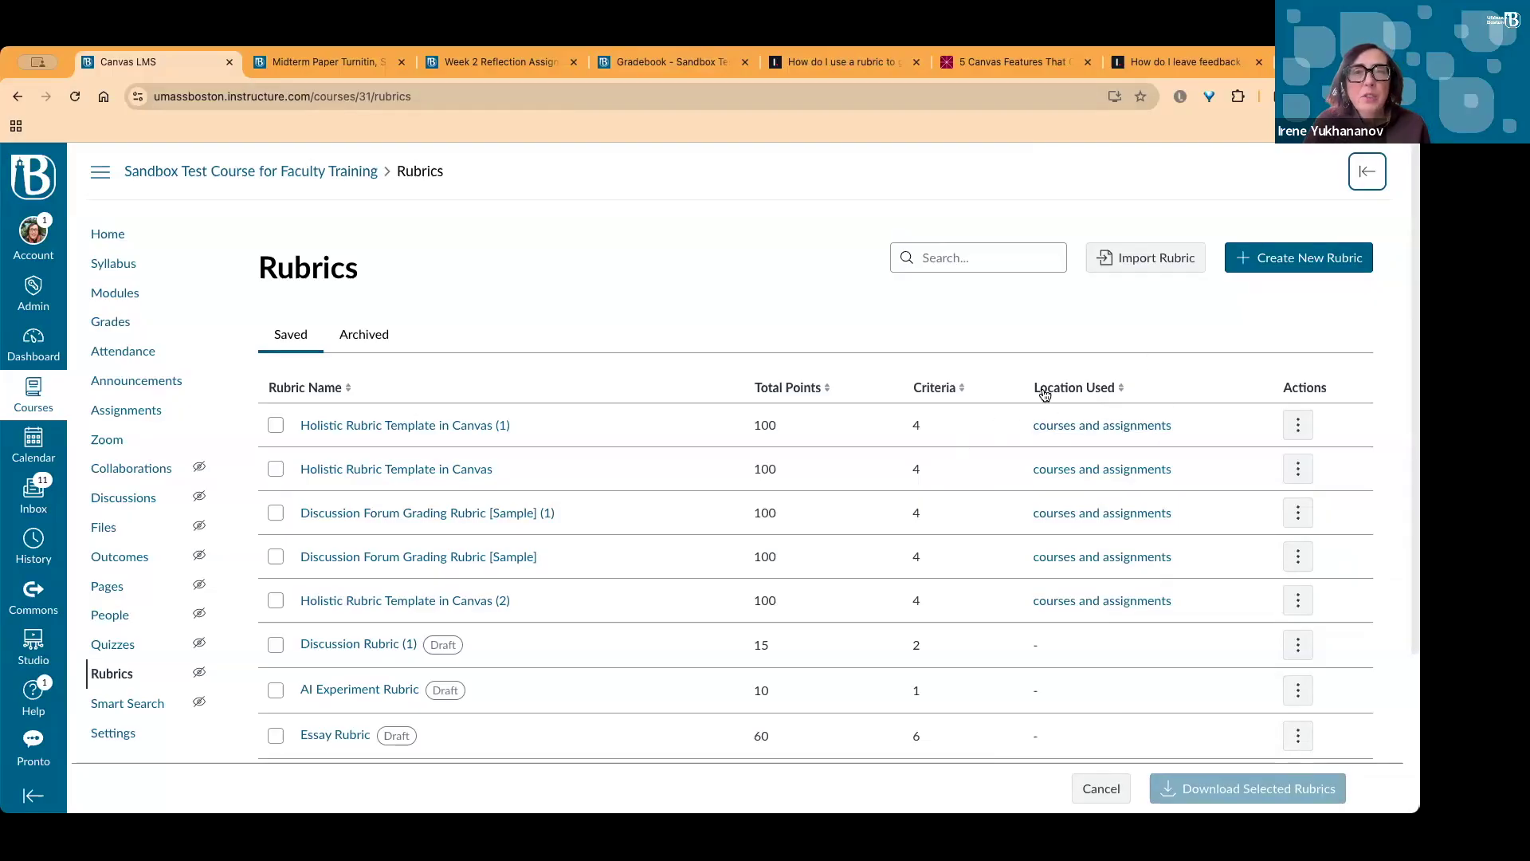
click(1085, 430)
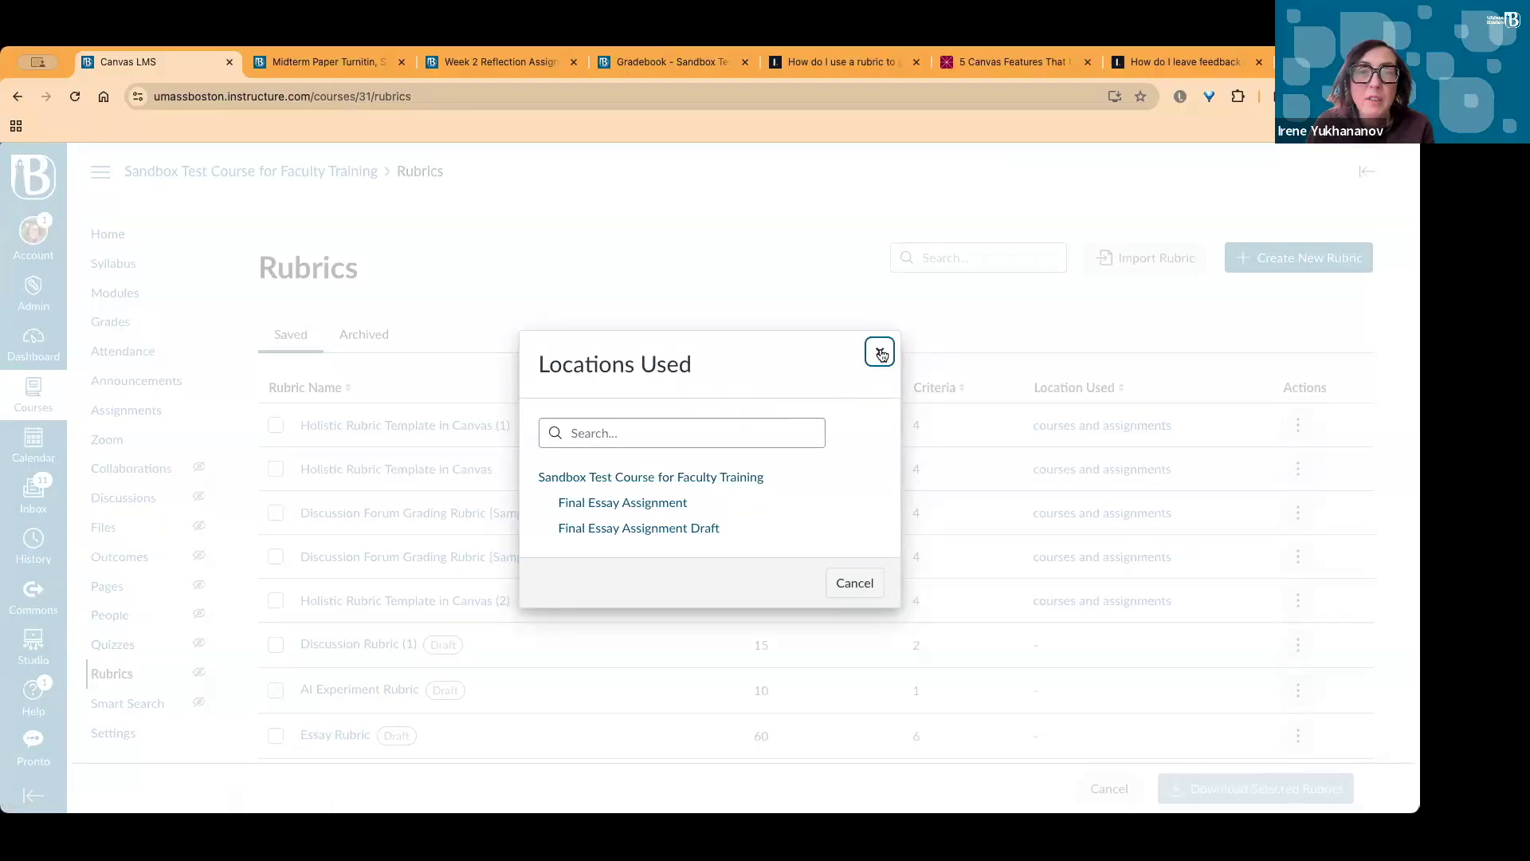
key(Escape)
View the available actions for the Holistic Rubric Template in Canvas (1) rubric without choosing one
scroll(895, 494, down, 3)
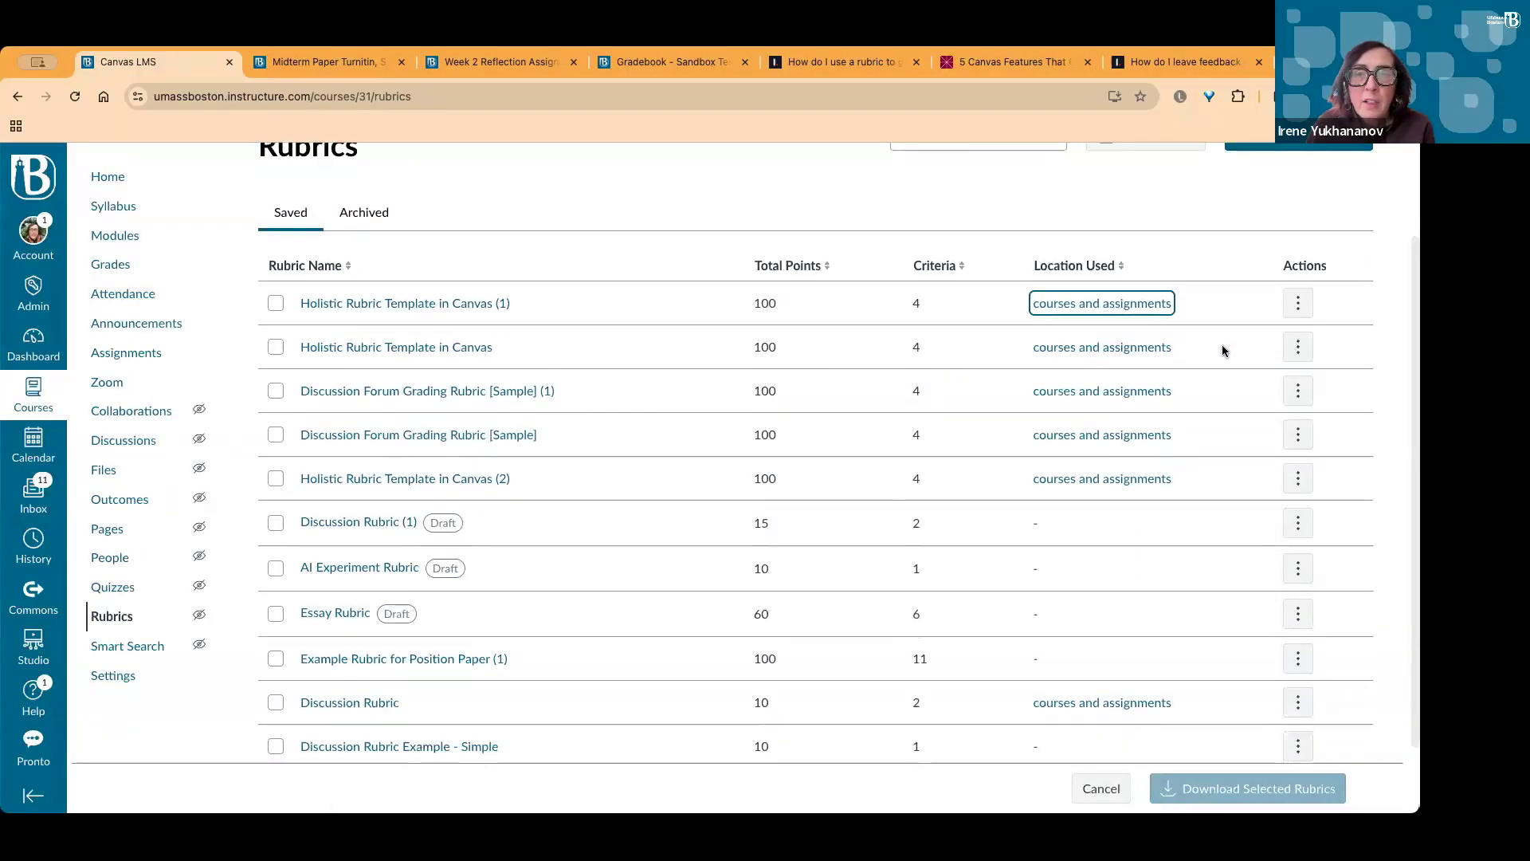
click(1297, 306)
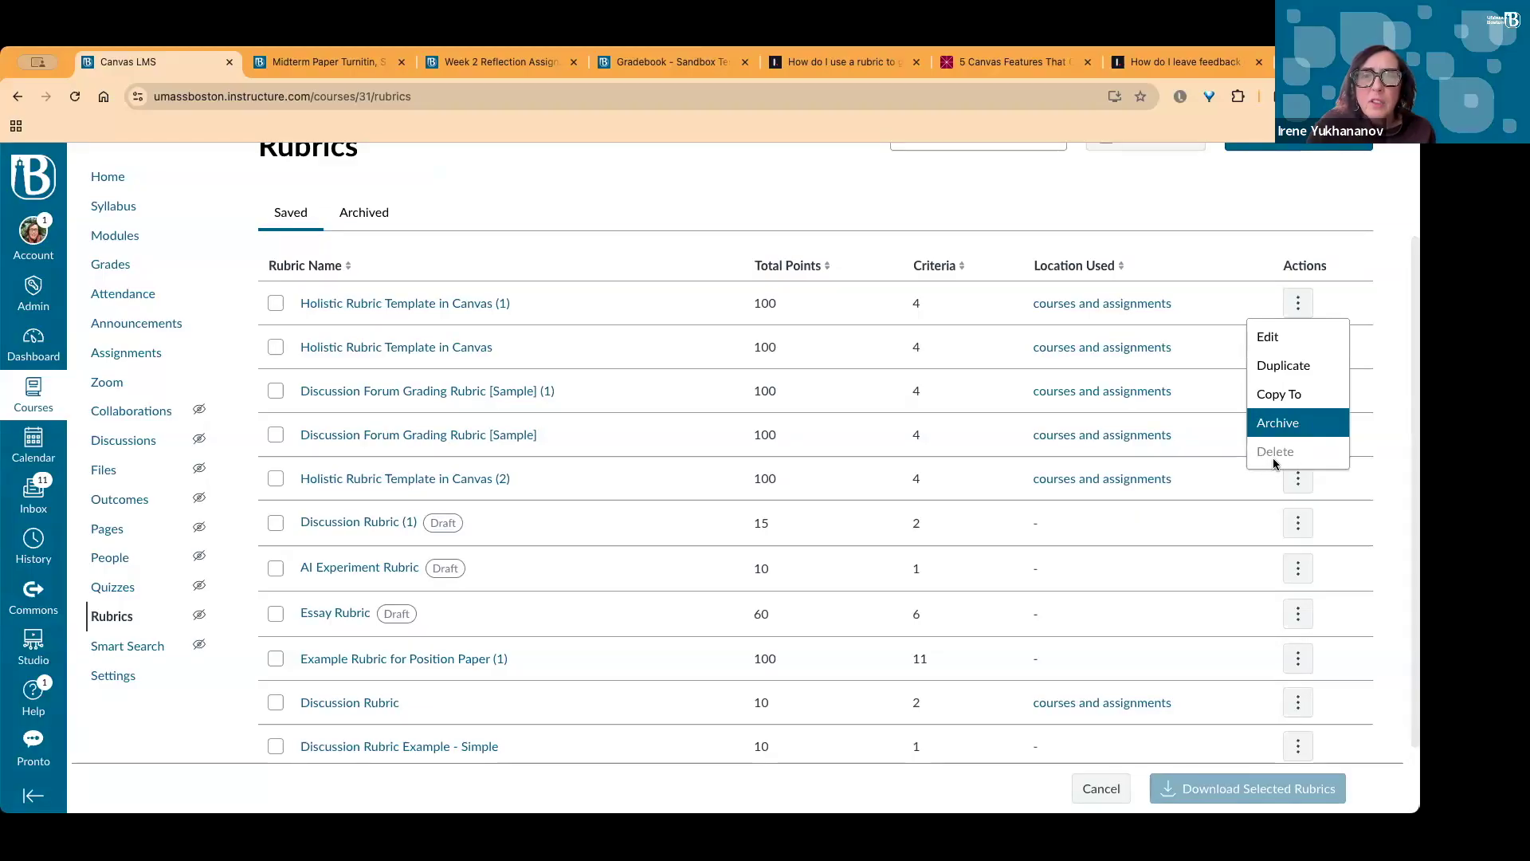
click(1246, 520)
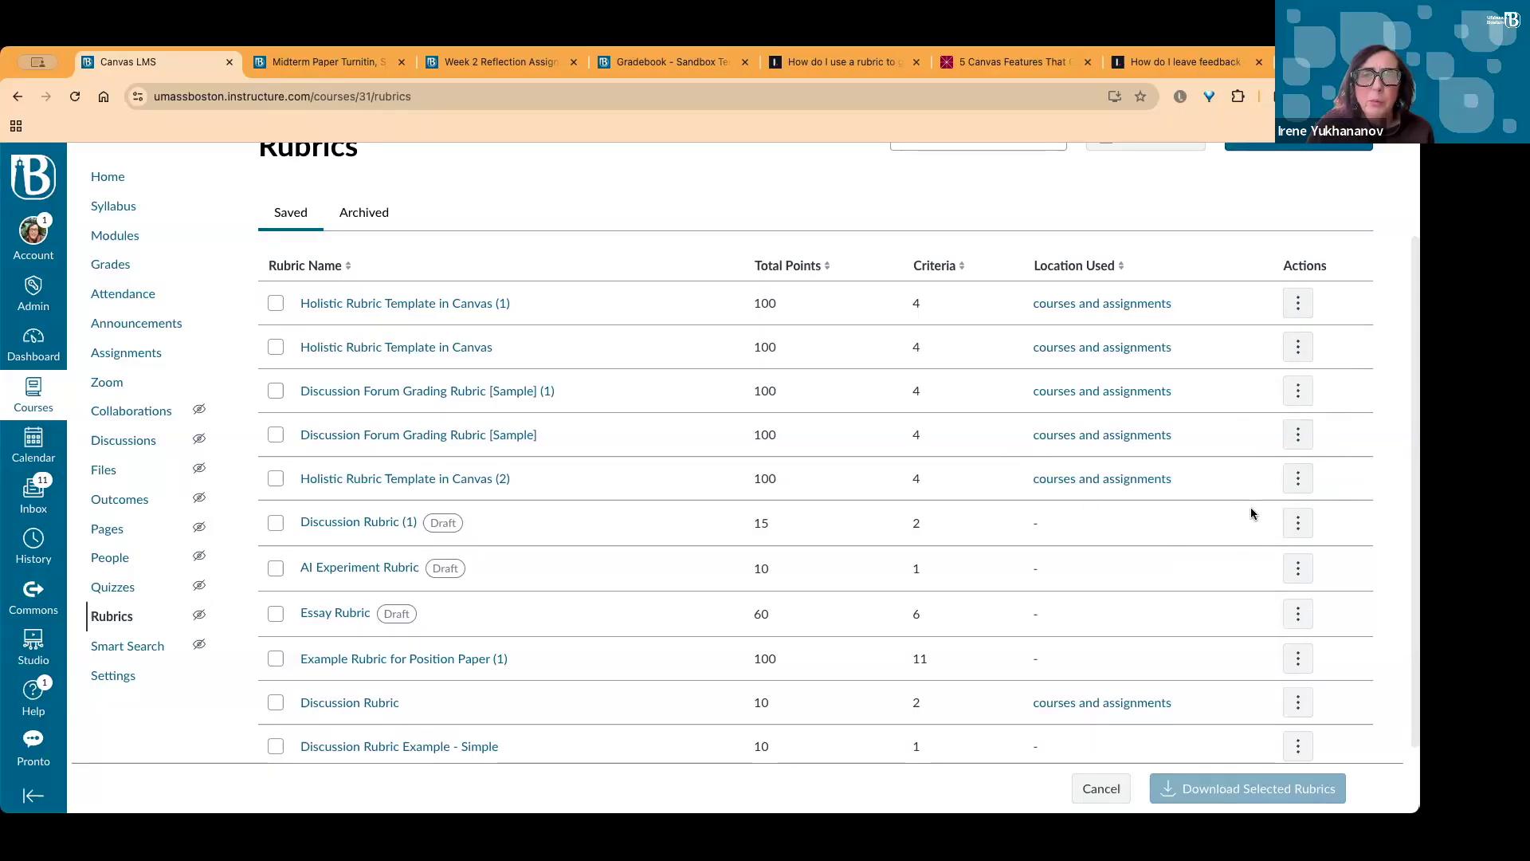
Open the Holistic Rubric Template in Canvas (1) from the saved rubrics, look over its criteria and ratings, and close it
scroll(777, 444, down, 1)
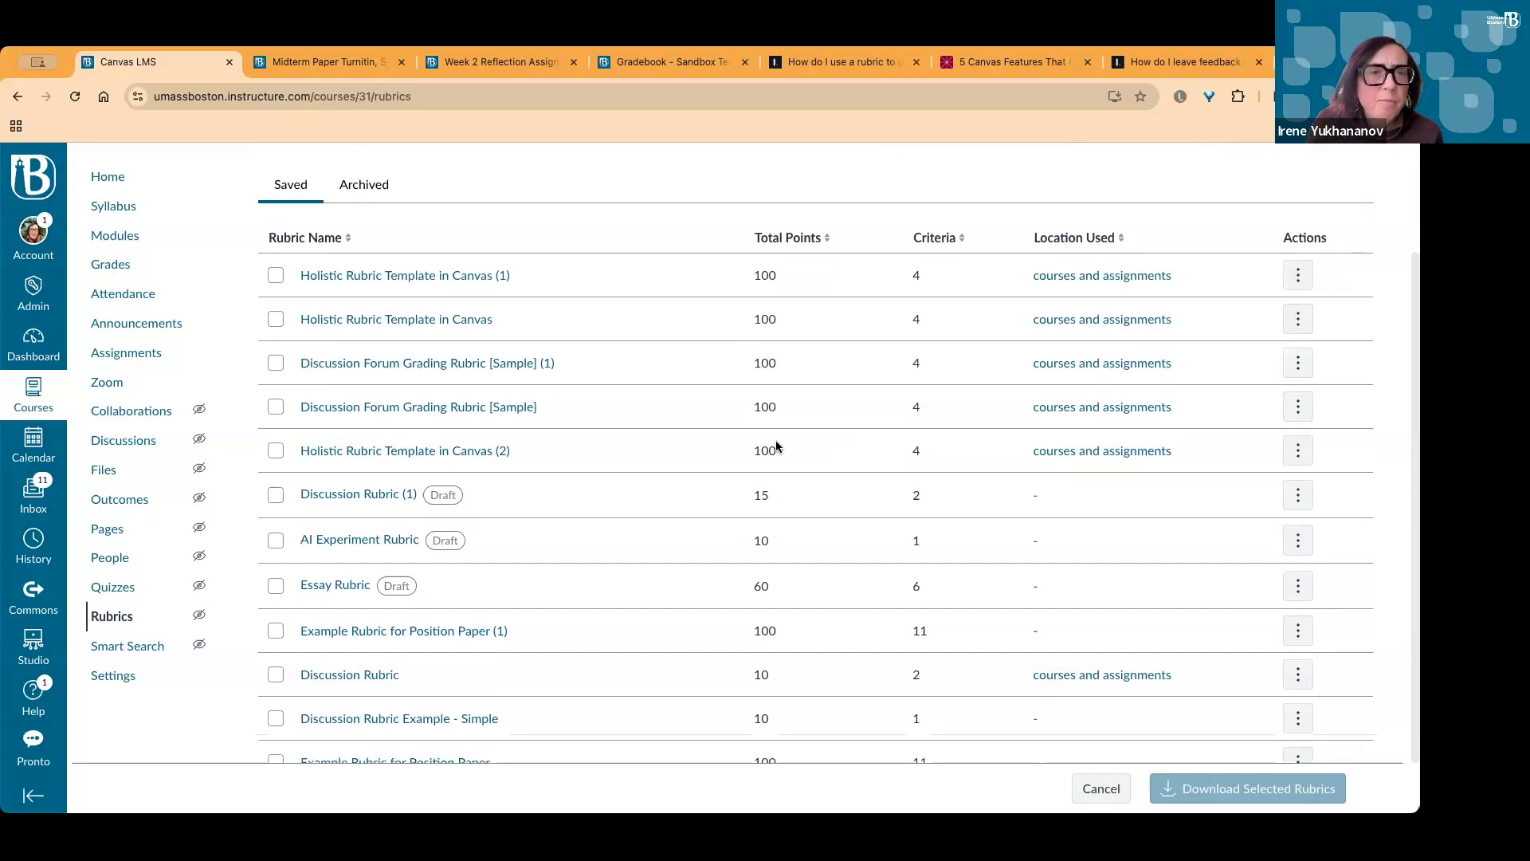
scroll(776, 440, down, 1)
scroll(810, 448, up, 1)
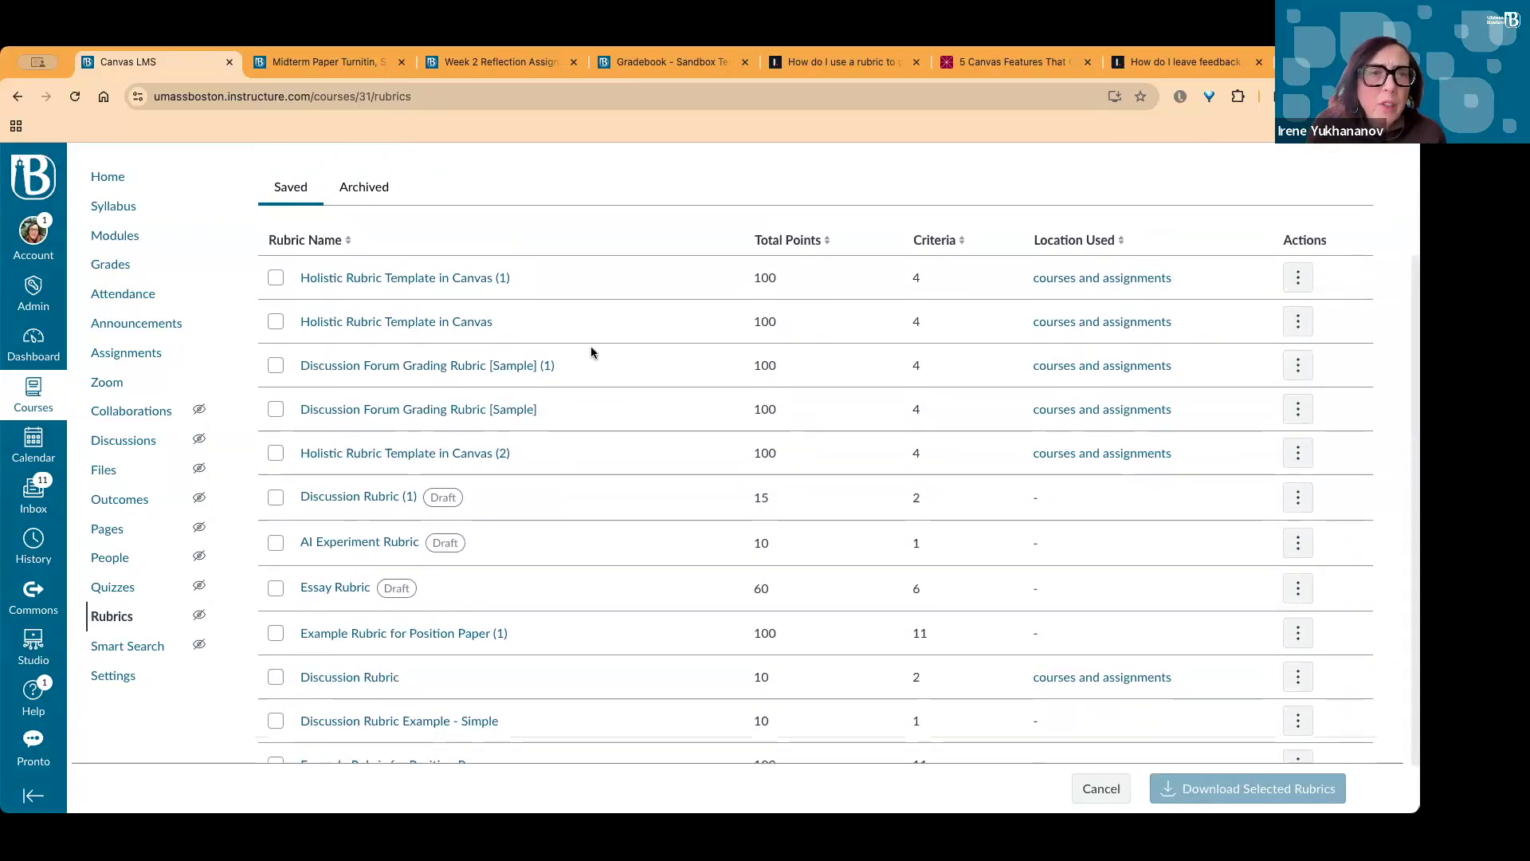
click(442, 278)
scroll(908, 454, down, 1)
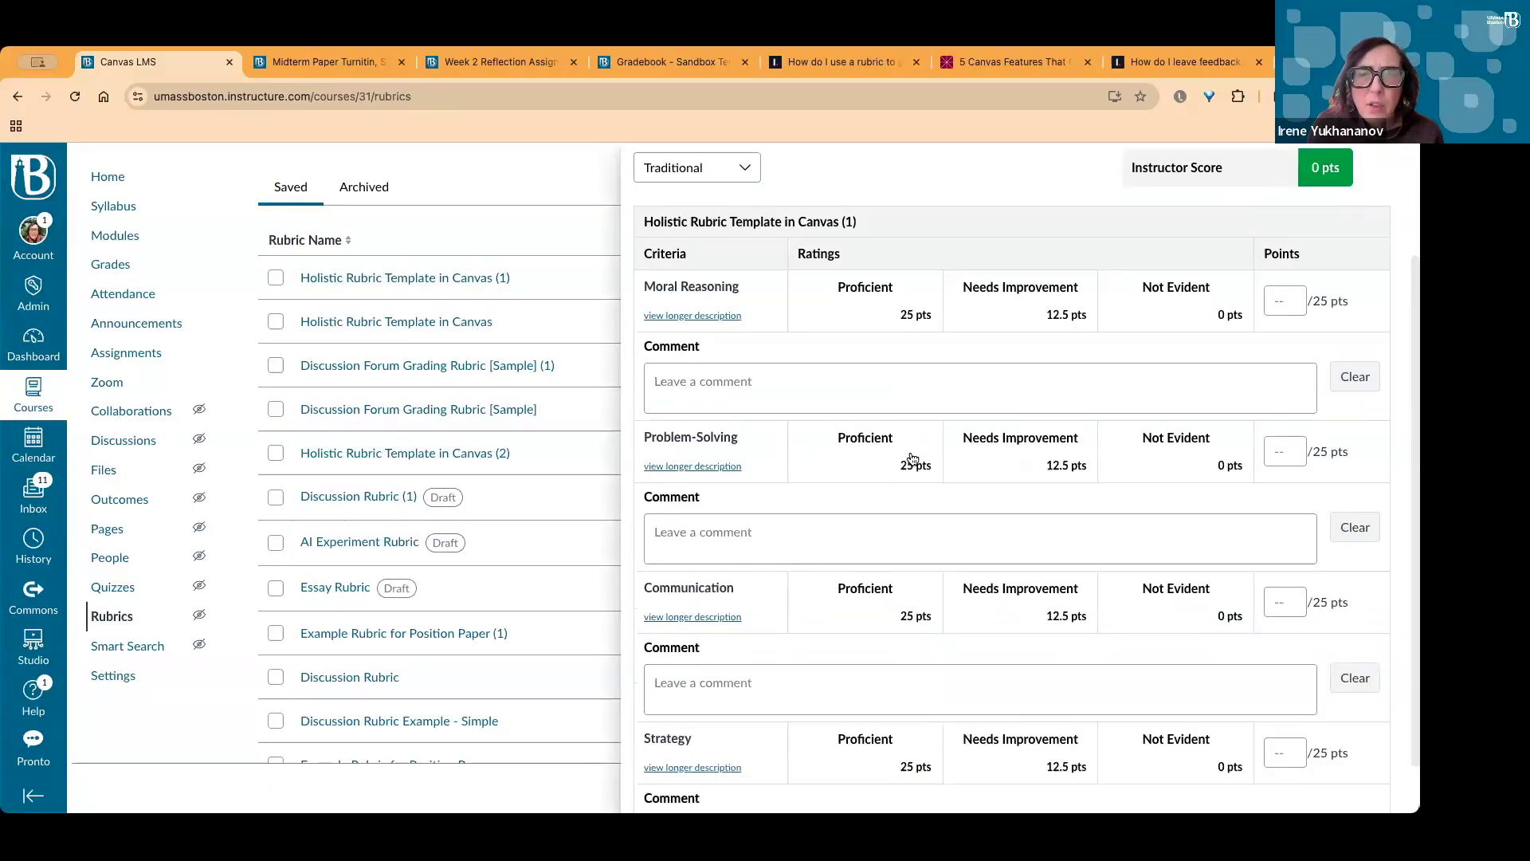
click(913, 458)
scroll(923, 451, down, 1)
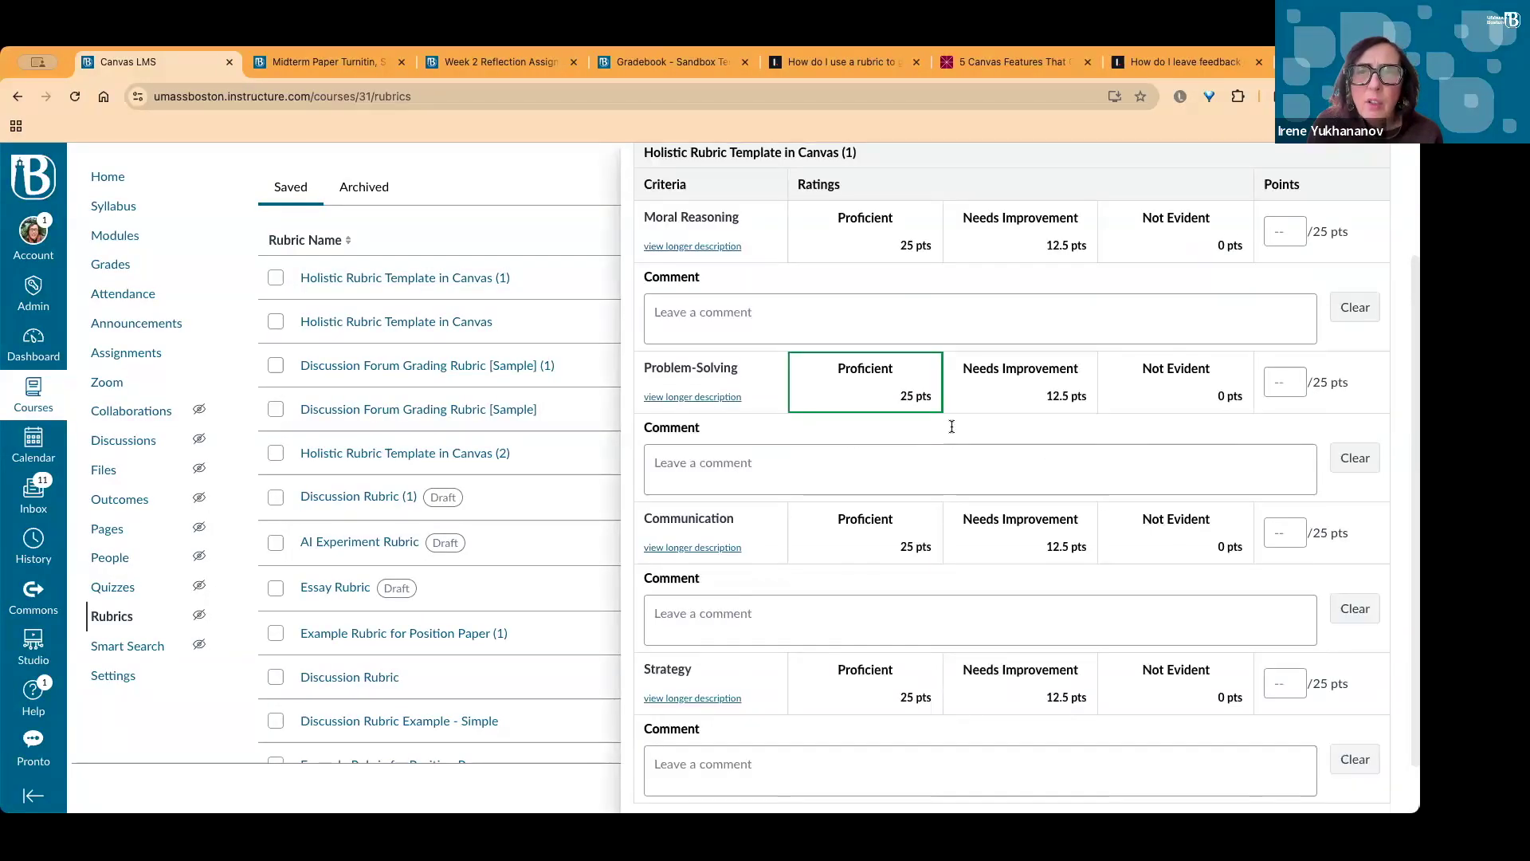
scroll(1020, 417, up, 3)
click(1386, 162)
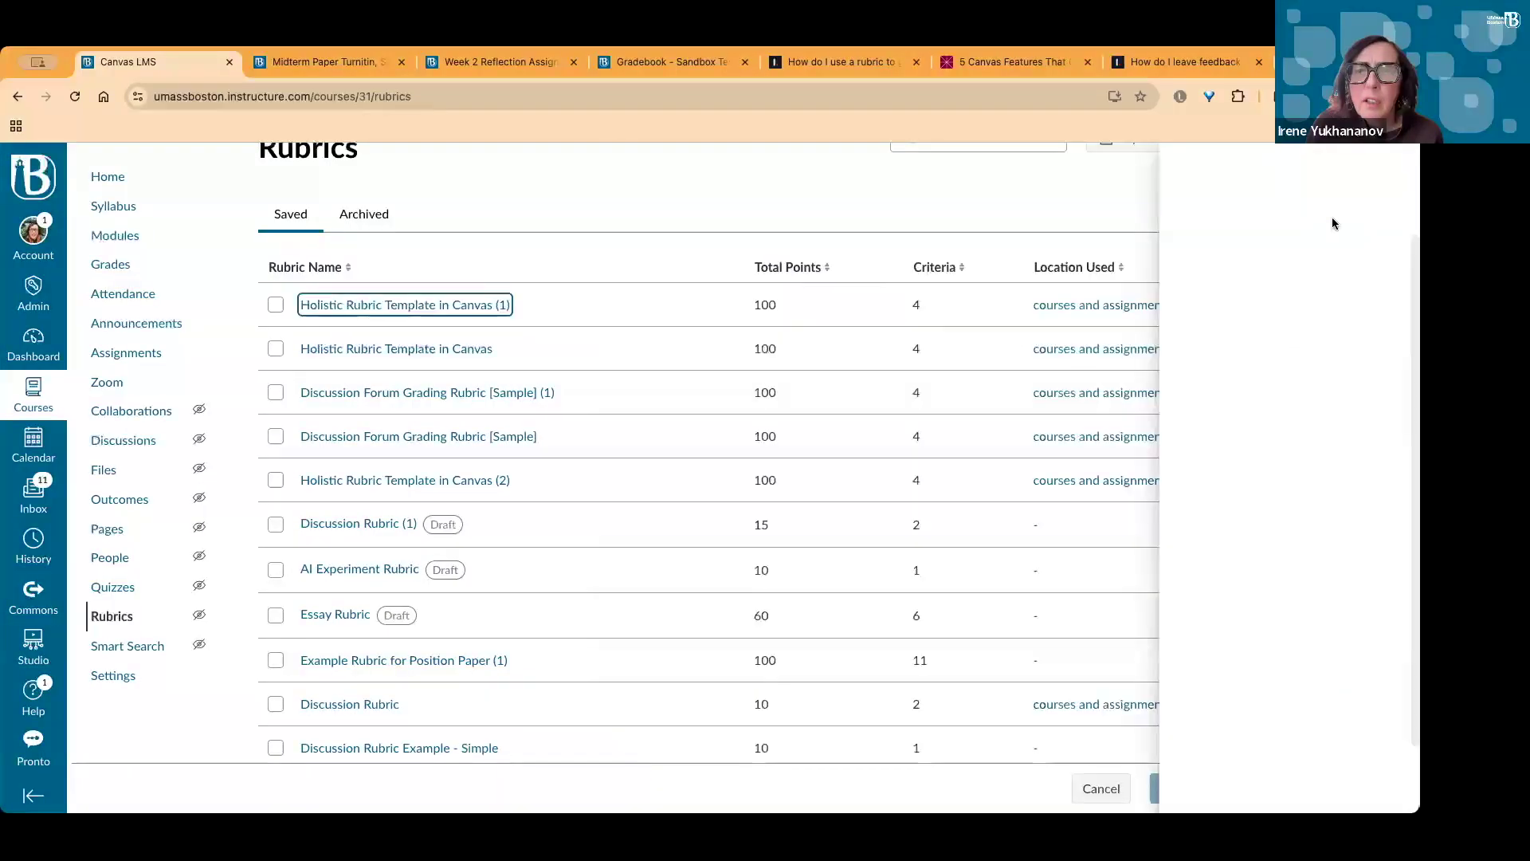
Open Holistic Rubric Template in Canvas (1) for editing and look through its settings and criteria in the Criteria Builder
click(1298, 305)
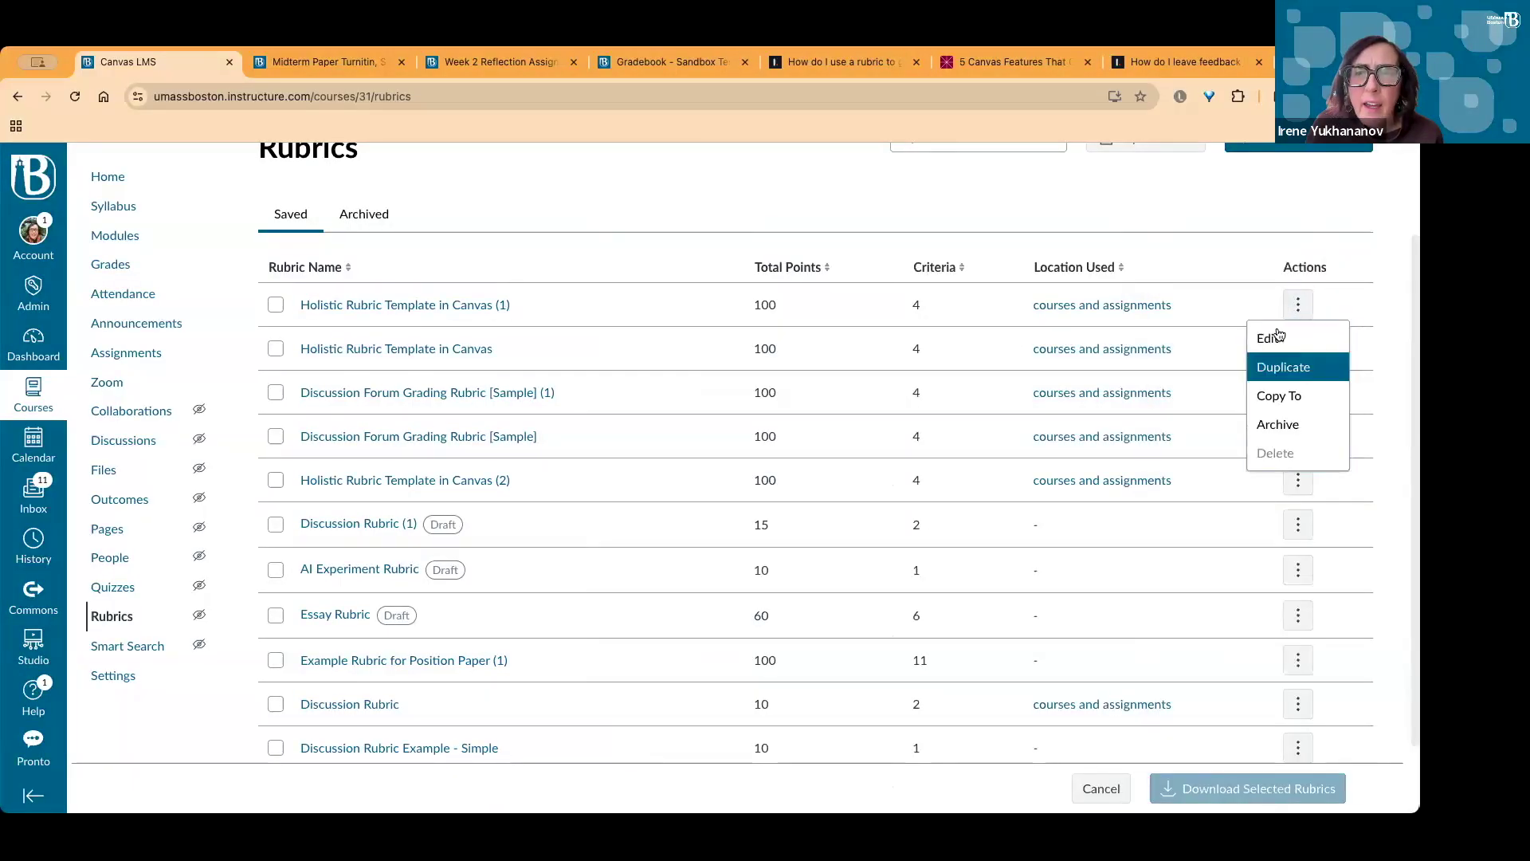
click(1275, 337)
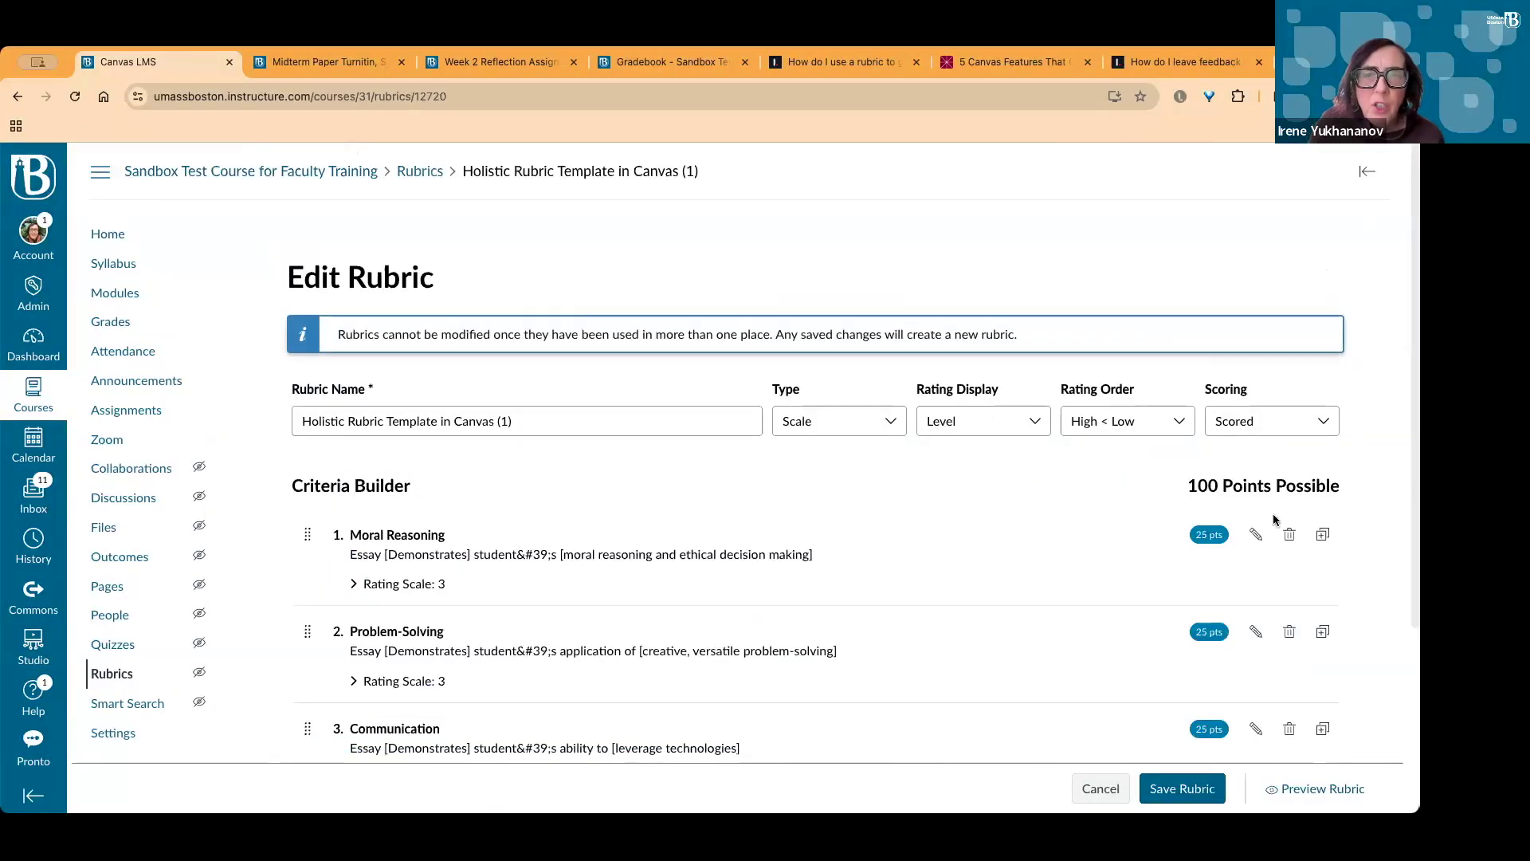
scroll(1299, 590, down, 2)
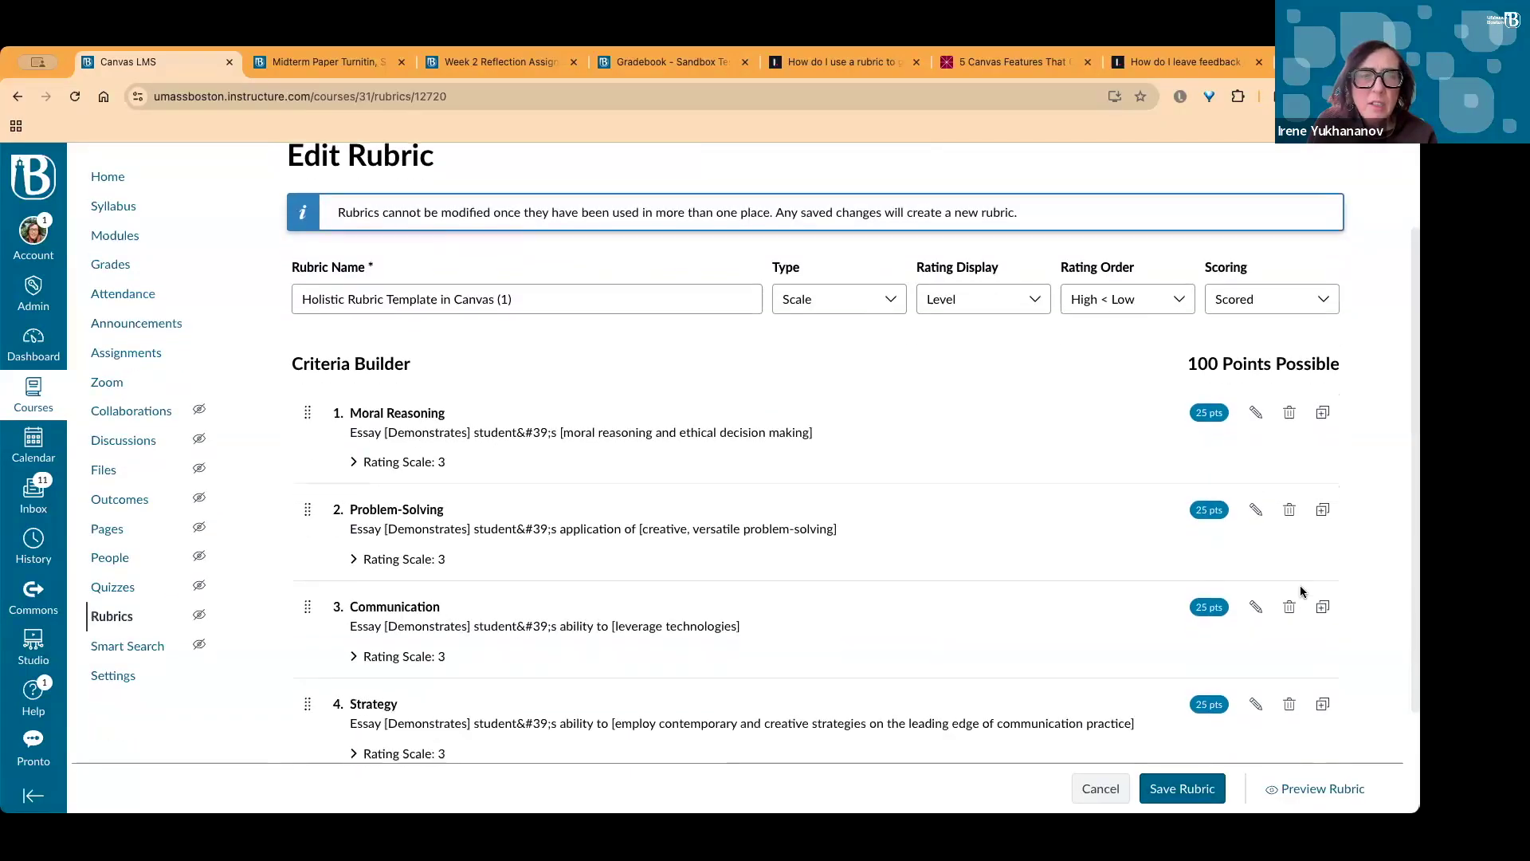
scroll(1303, 591, down, 2)
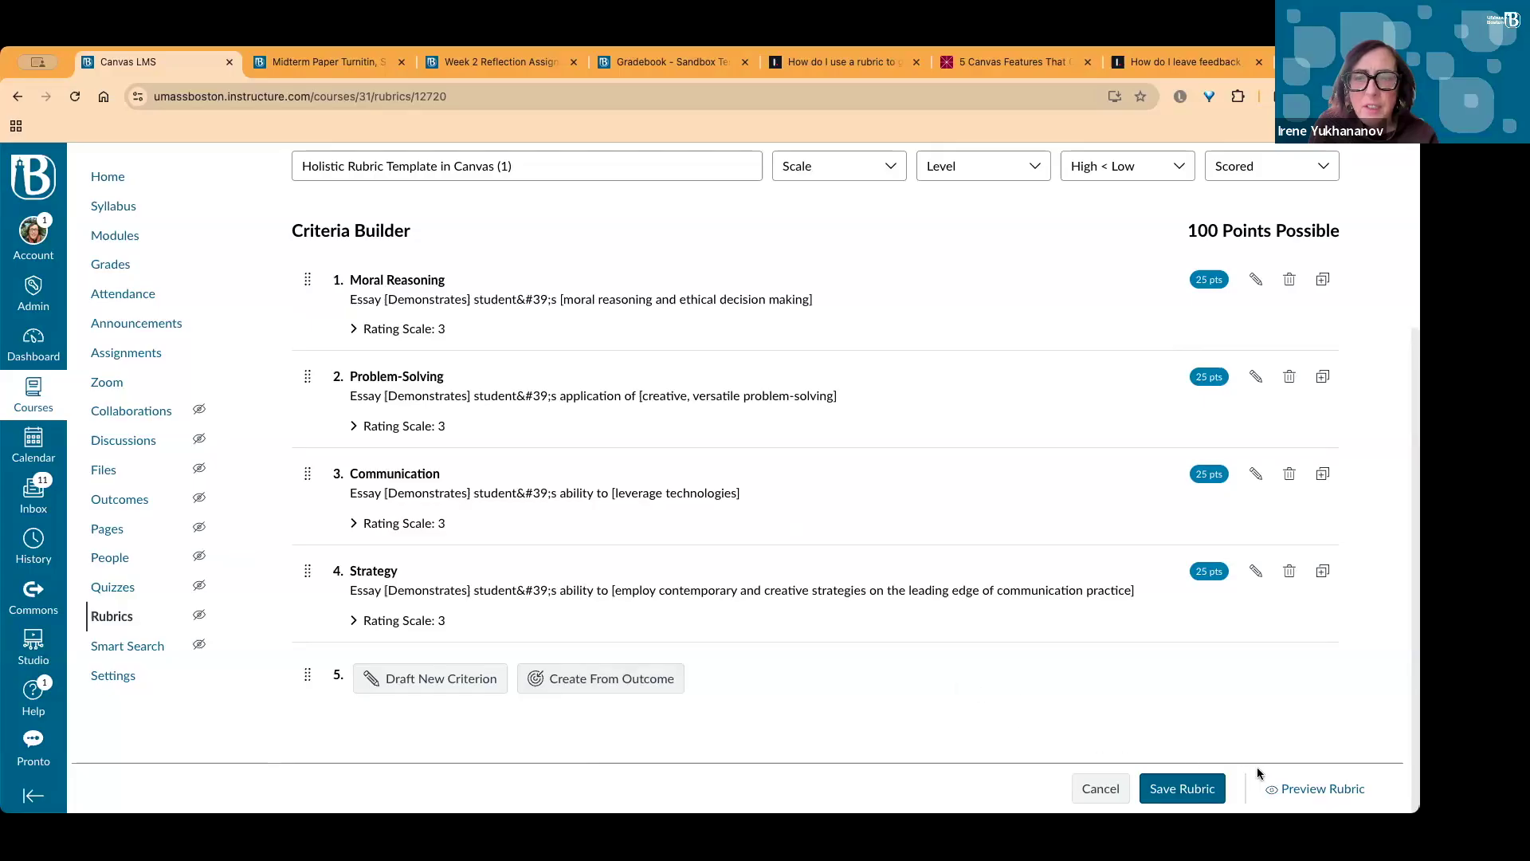
Preview the rubric from the edit page, look over its criteria, and close the preview
click(1301, 792)
scroll(1236, 717, down, 1)
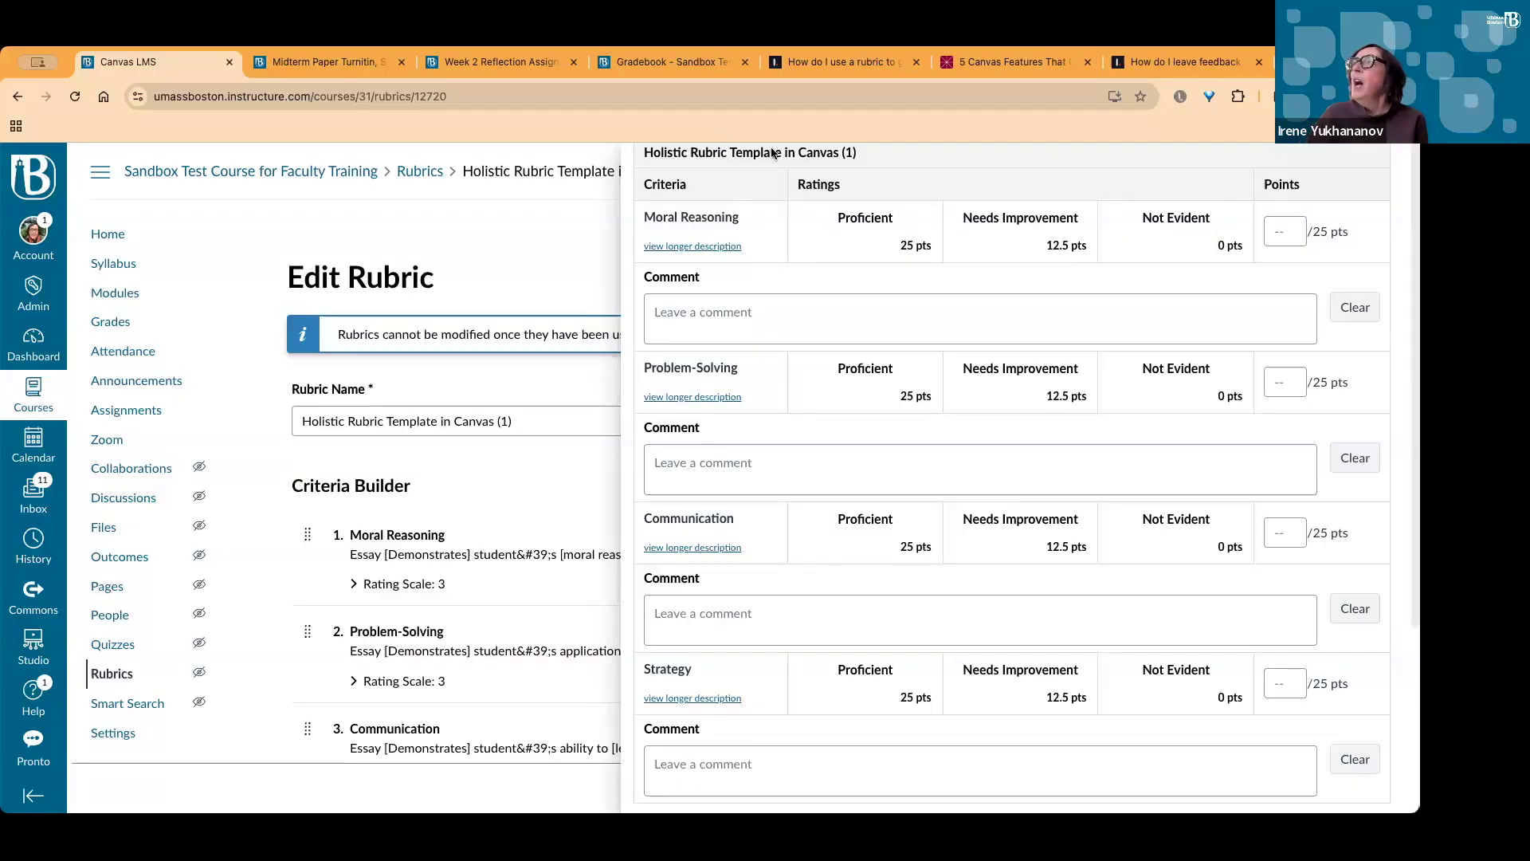
scroll(1180, 435, up, 2)
scroll(1188, 430, up, 1)
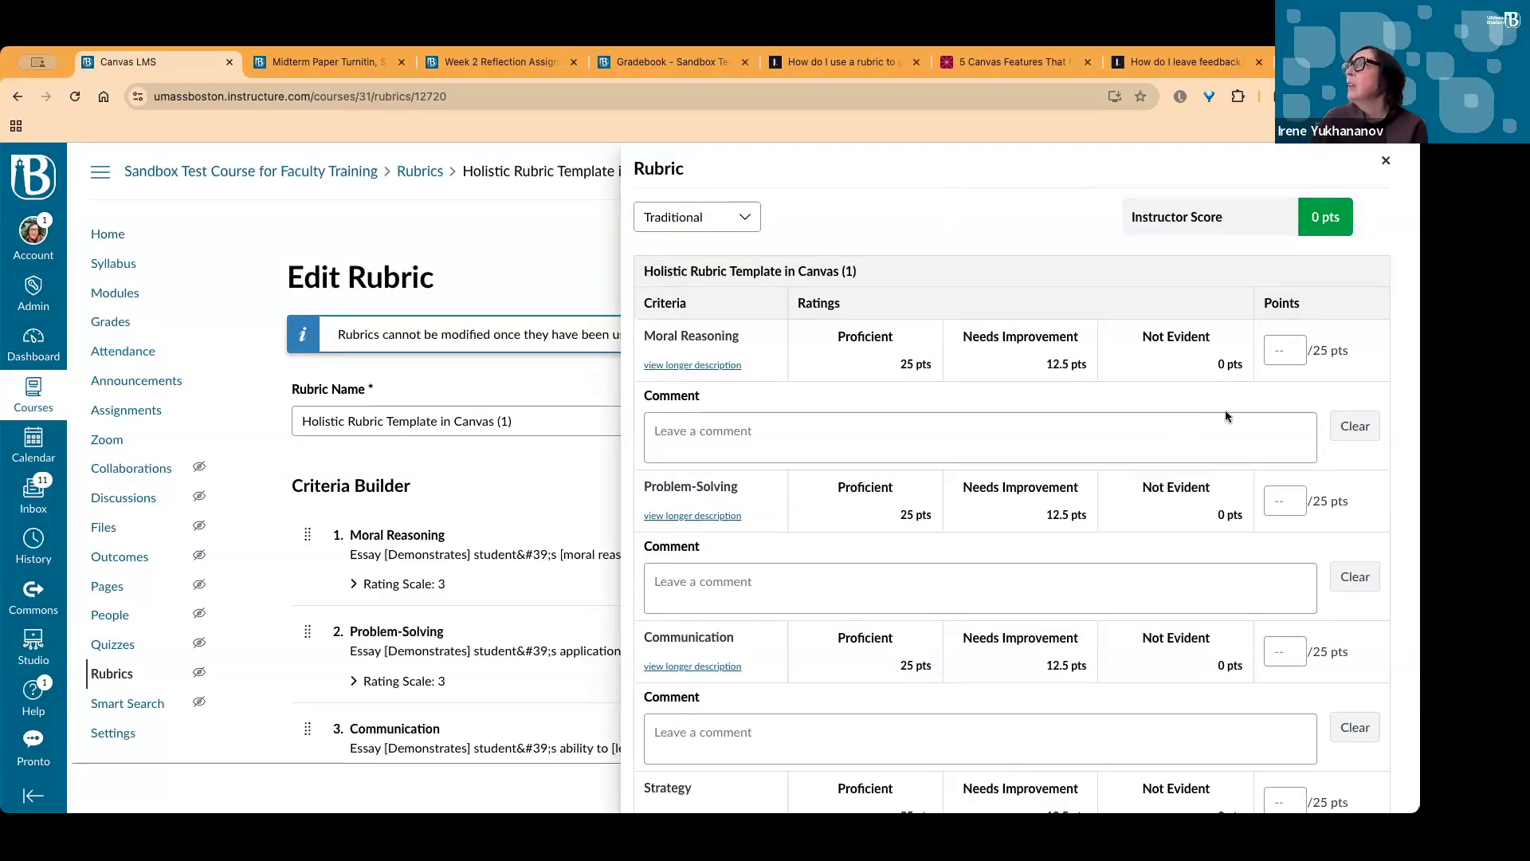
click(1386, 161)
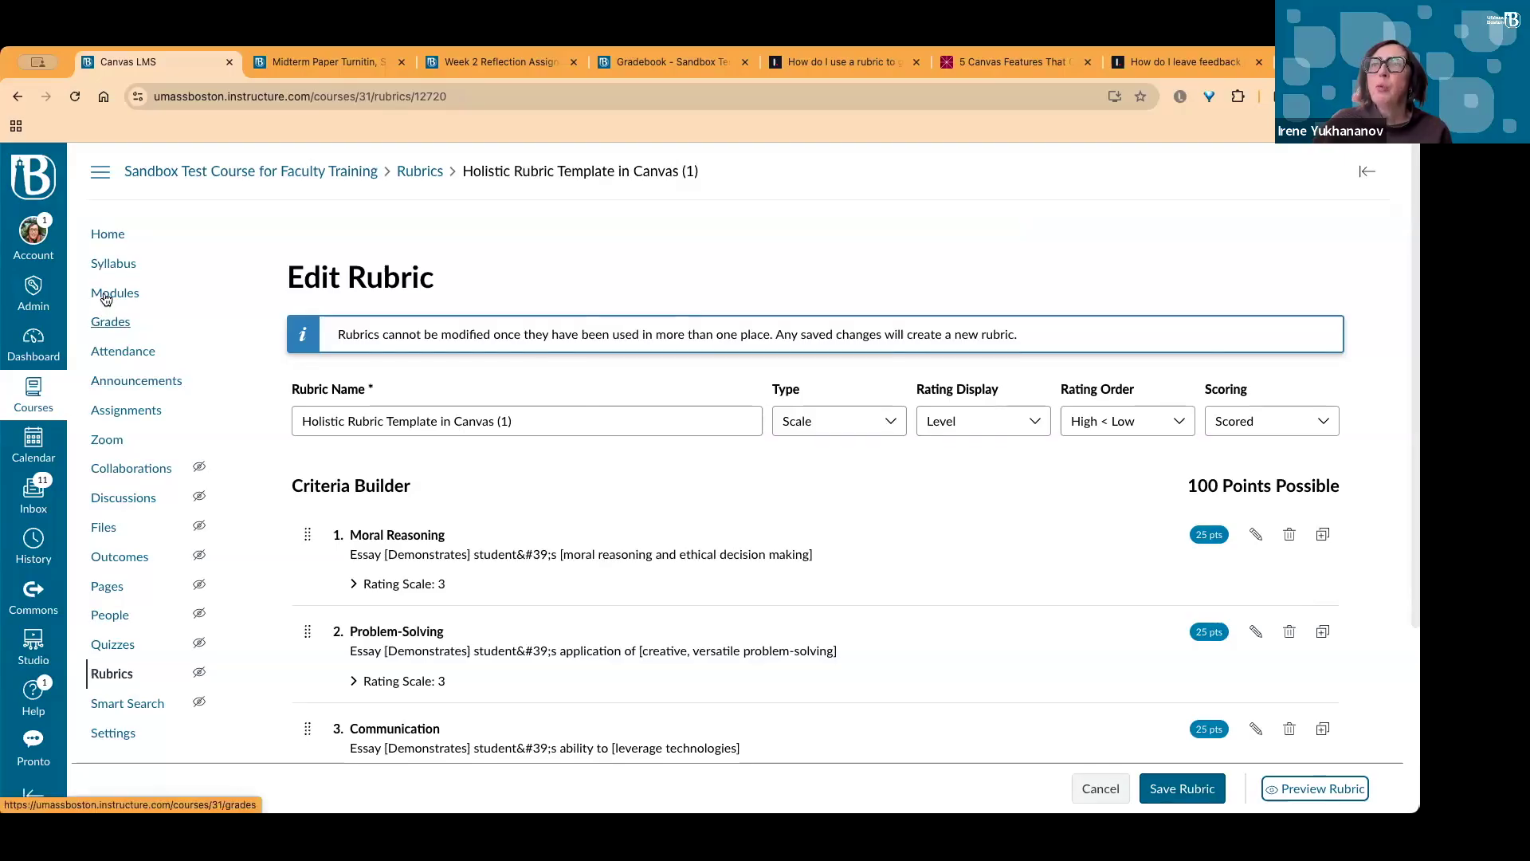
Go to the course gradebook and open the Test Student's Week 2 Reflection Assignment submission in SpeedGrader
click(106, 322)
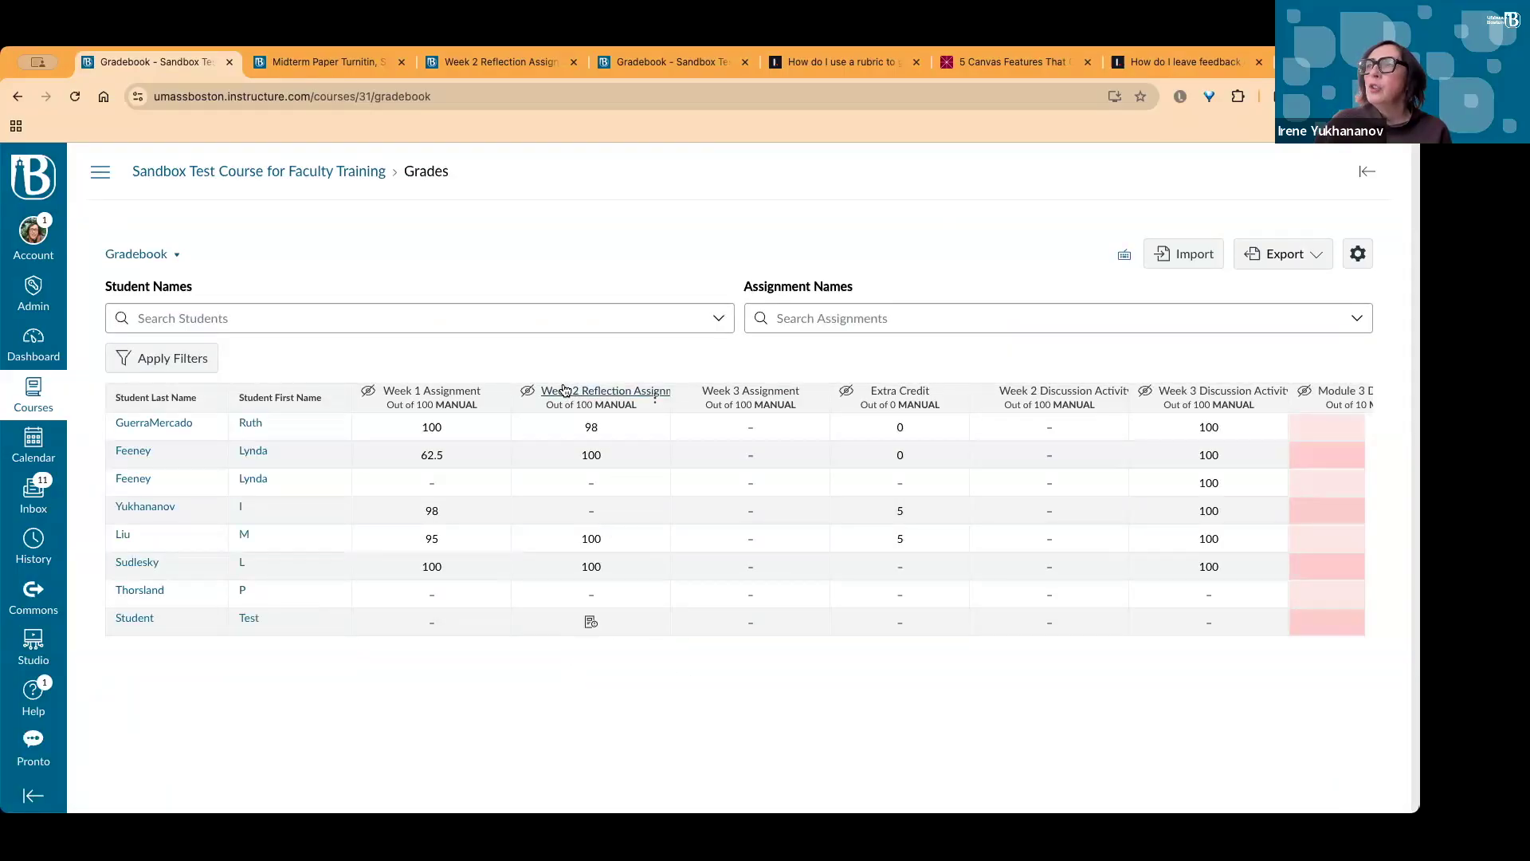
click(604, 622)
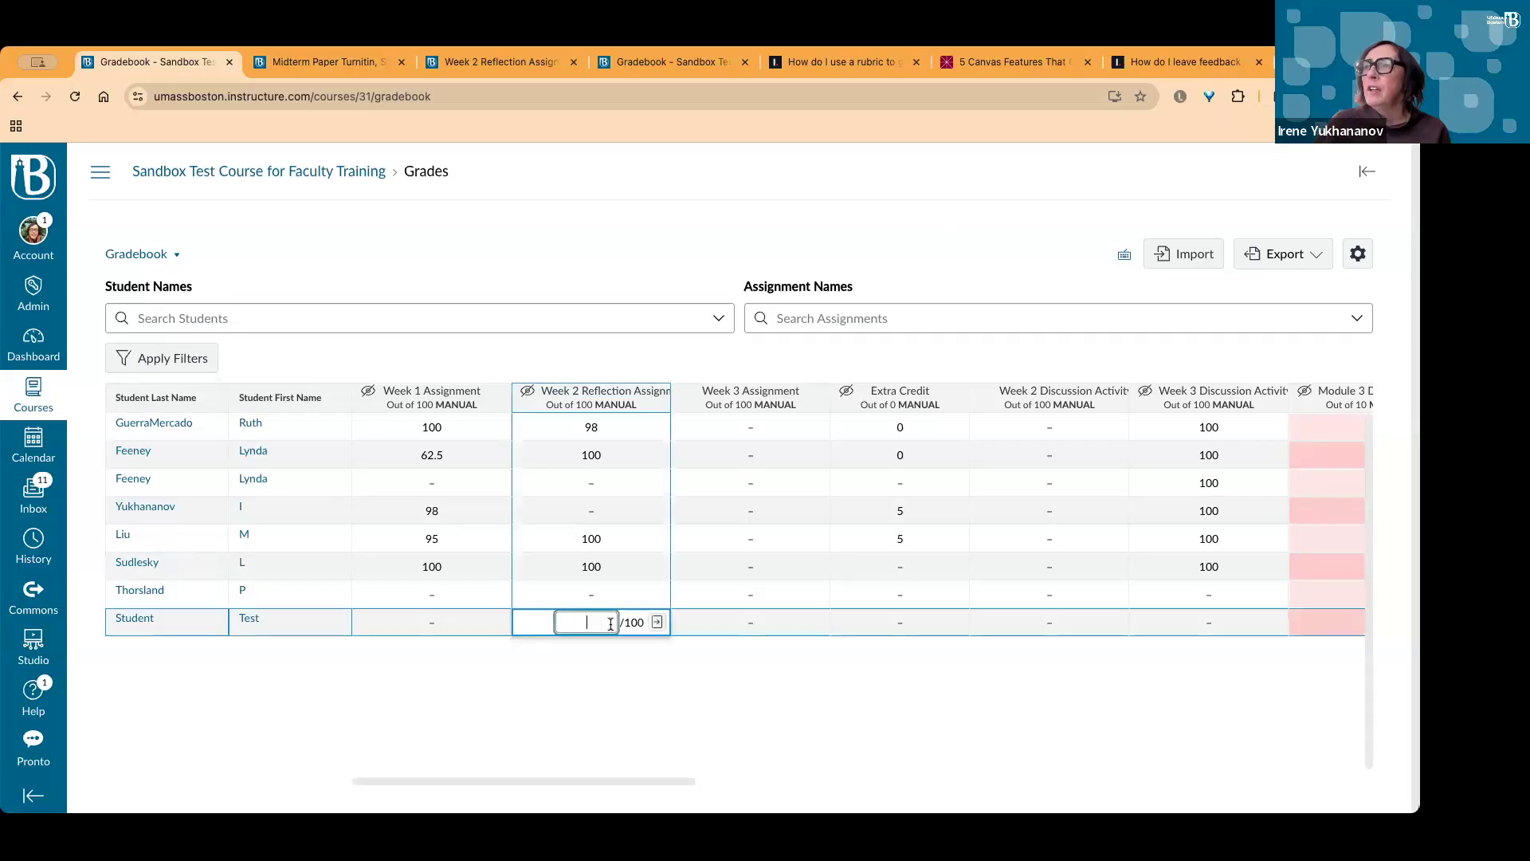
click(656, 624)
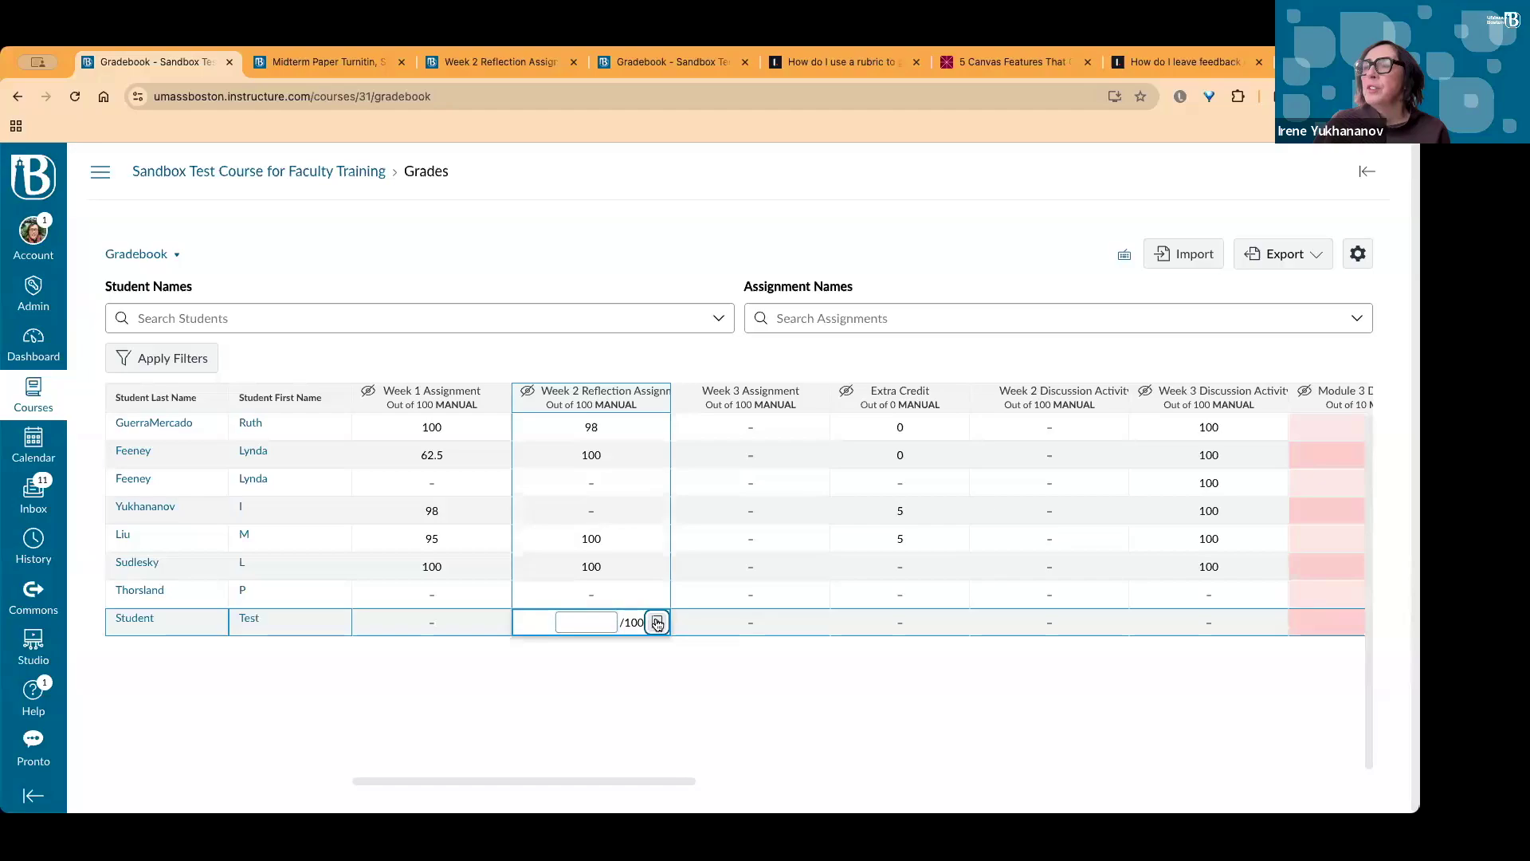
click(657, 624)
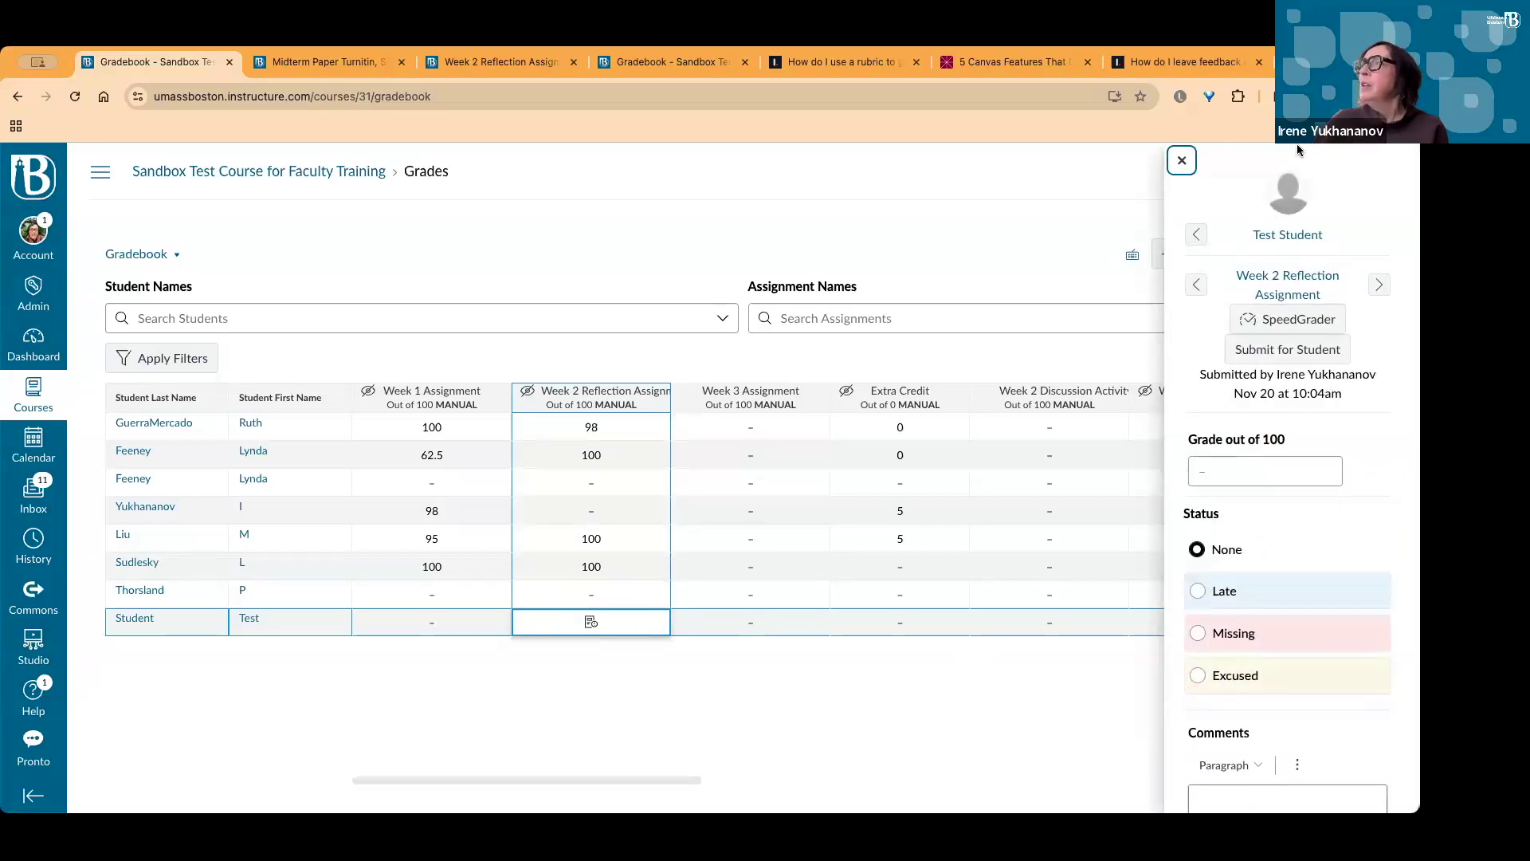
click(1300, 321)
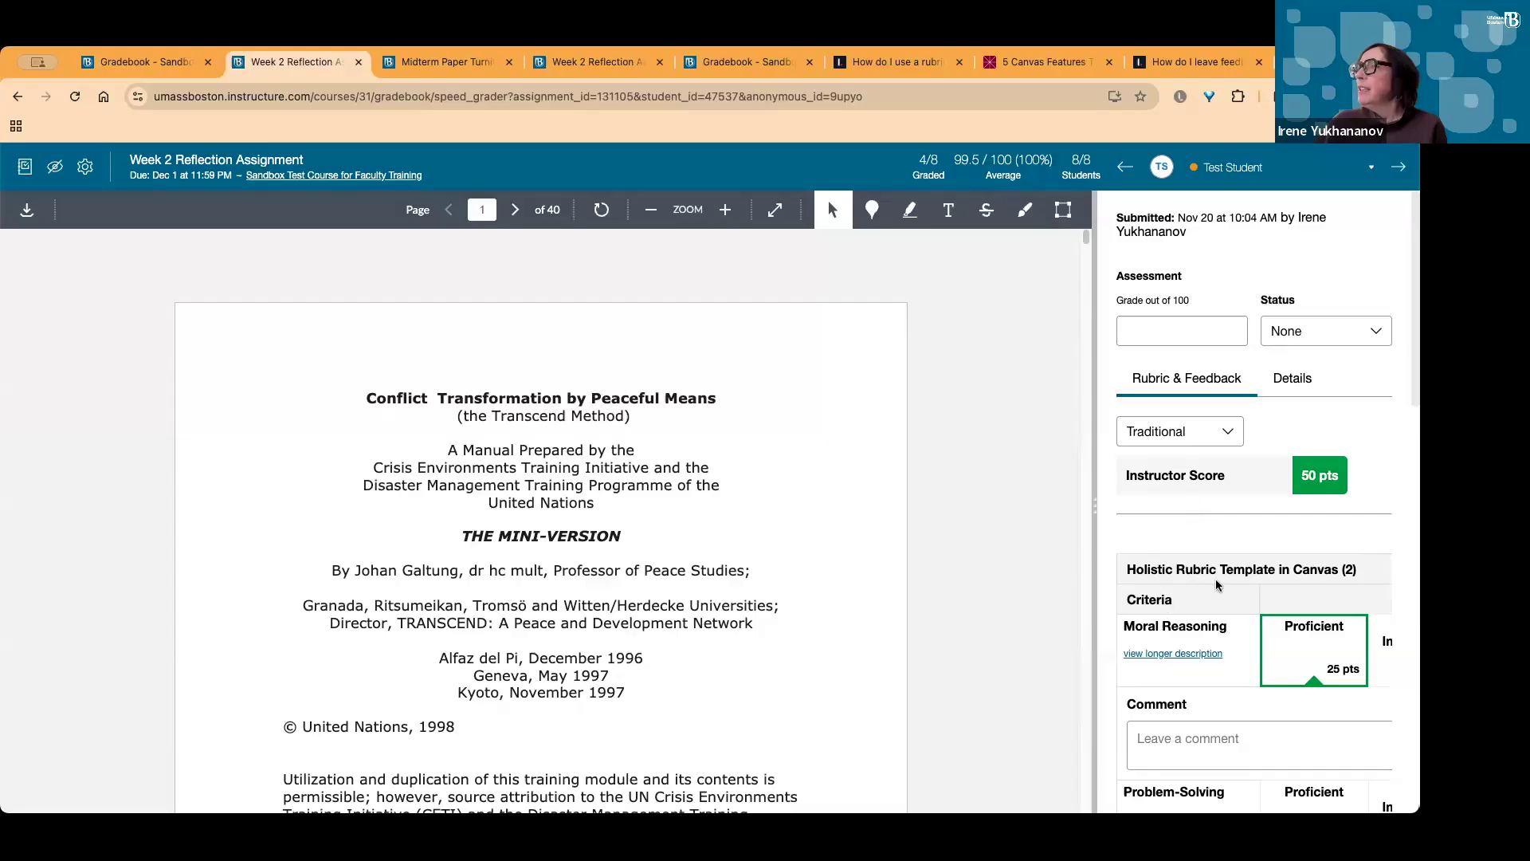
Switch the grading rubric to the Horizontal view and look over how its criteria are laid out
click(1228, 433)
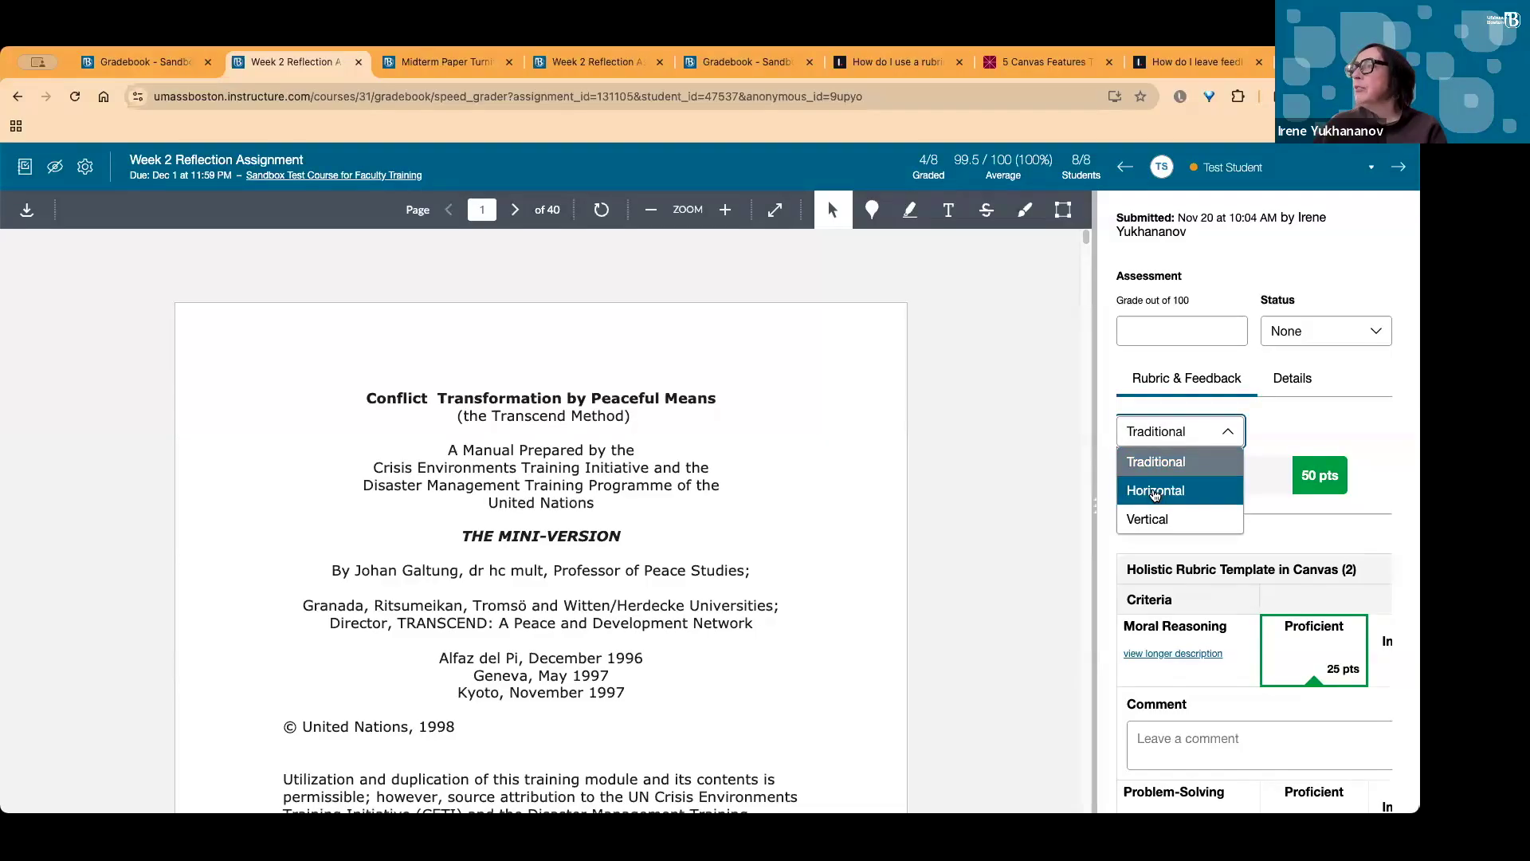
click(1156, 494)
scroll(1299, 746, down, 3)
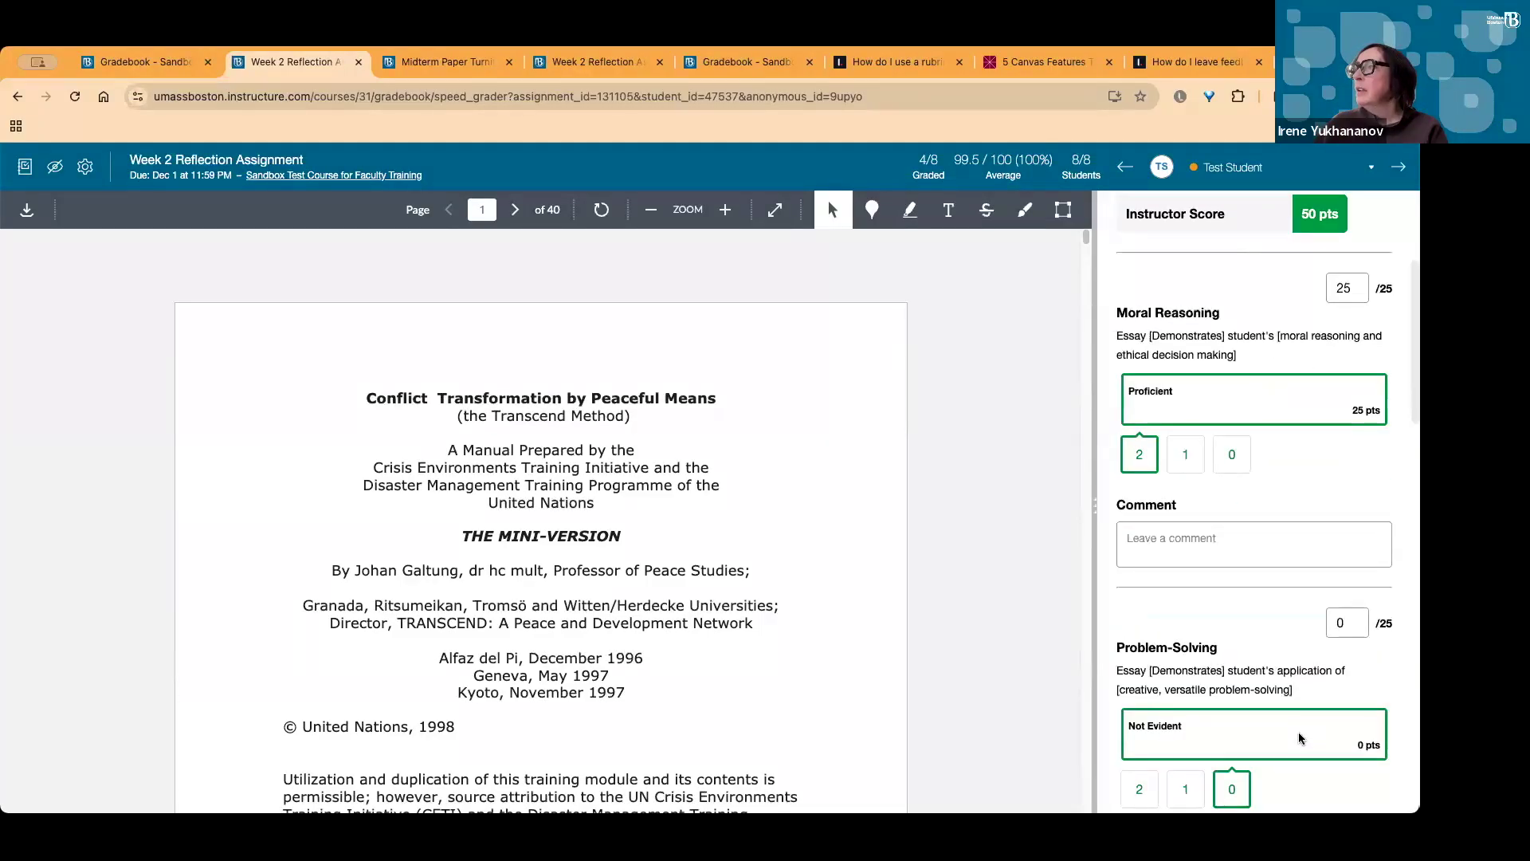
scroll(1288, 673, up, 3)
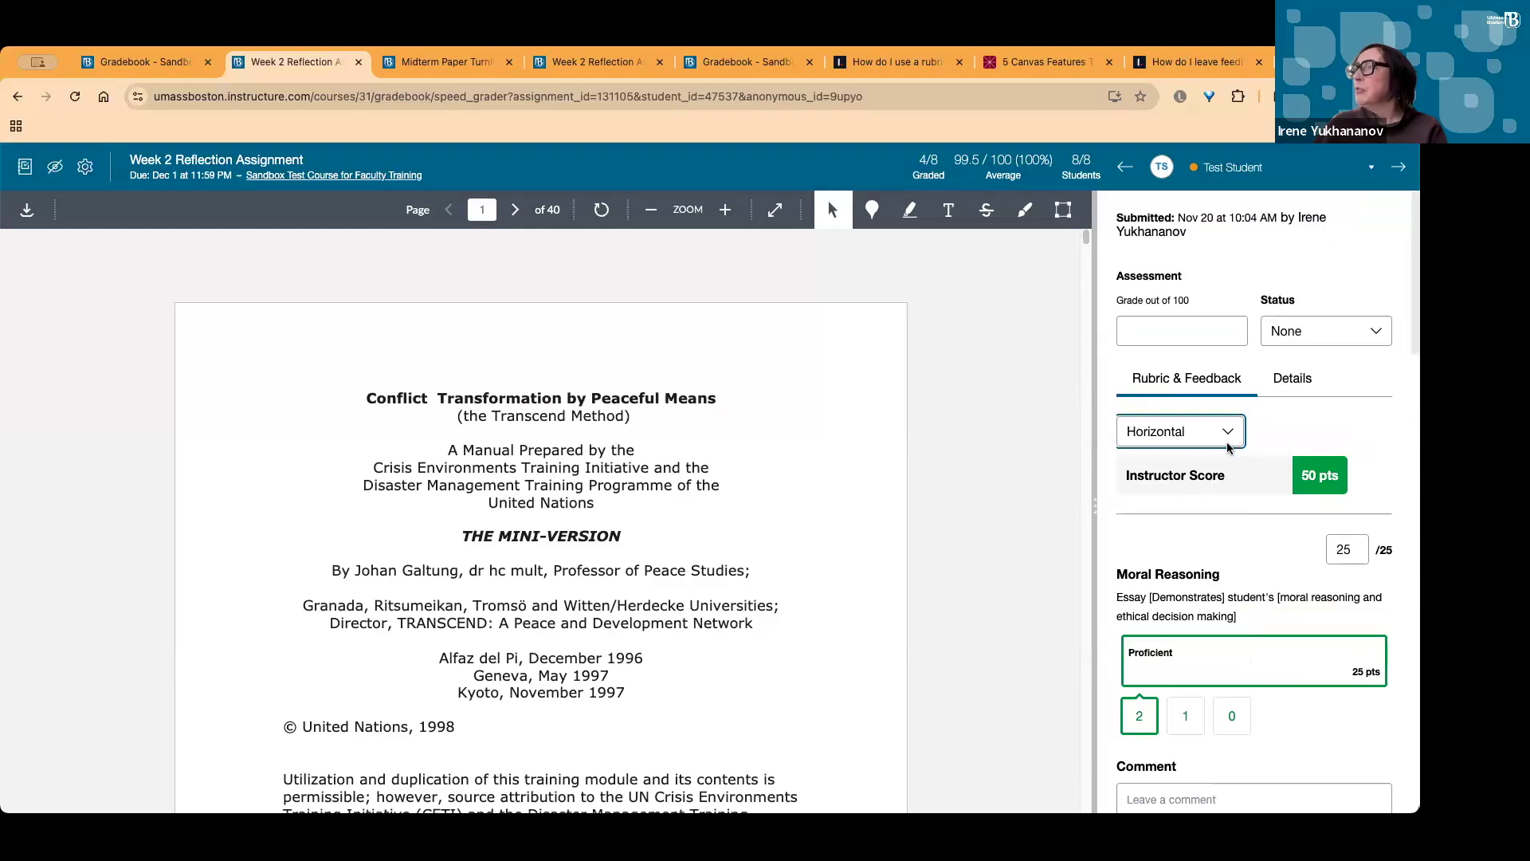
Show the grading rubric in the Vertical view, and return it to the Traditional view
click(1228, 433)
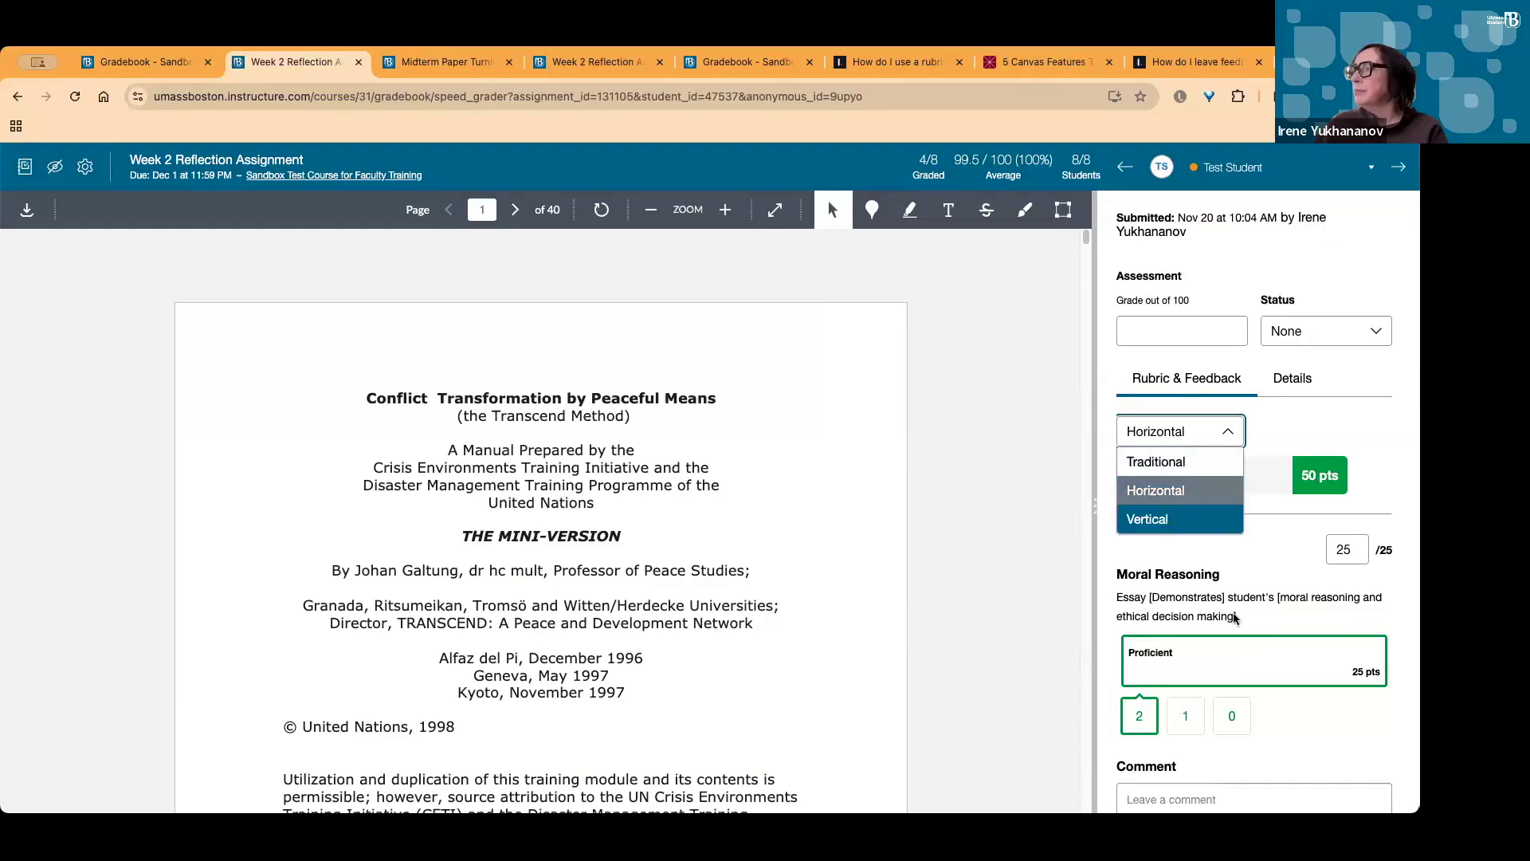
click(1148, 519)
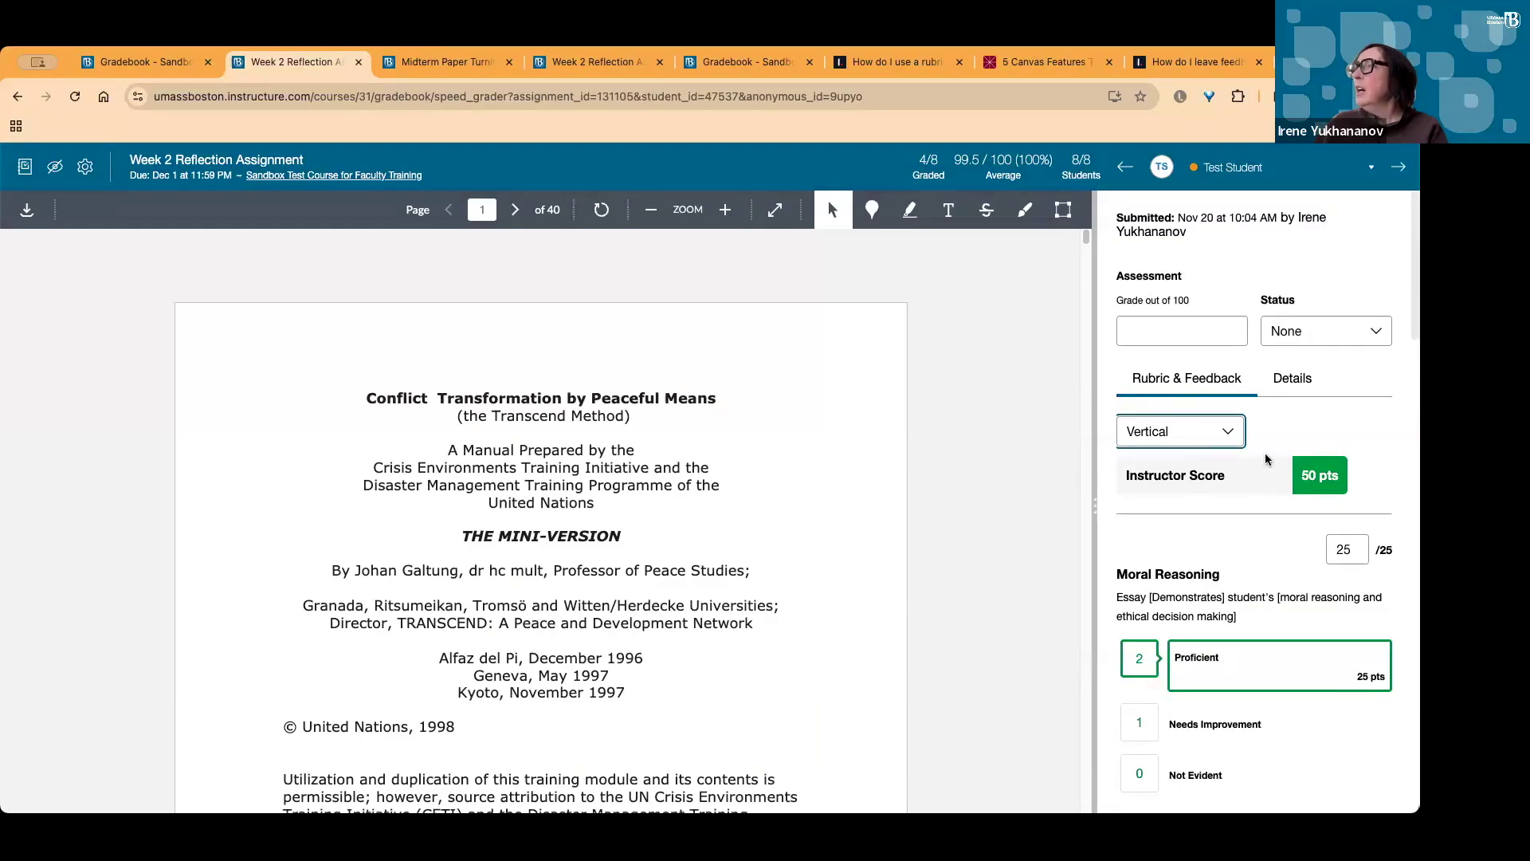
click(1231, 436)
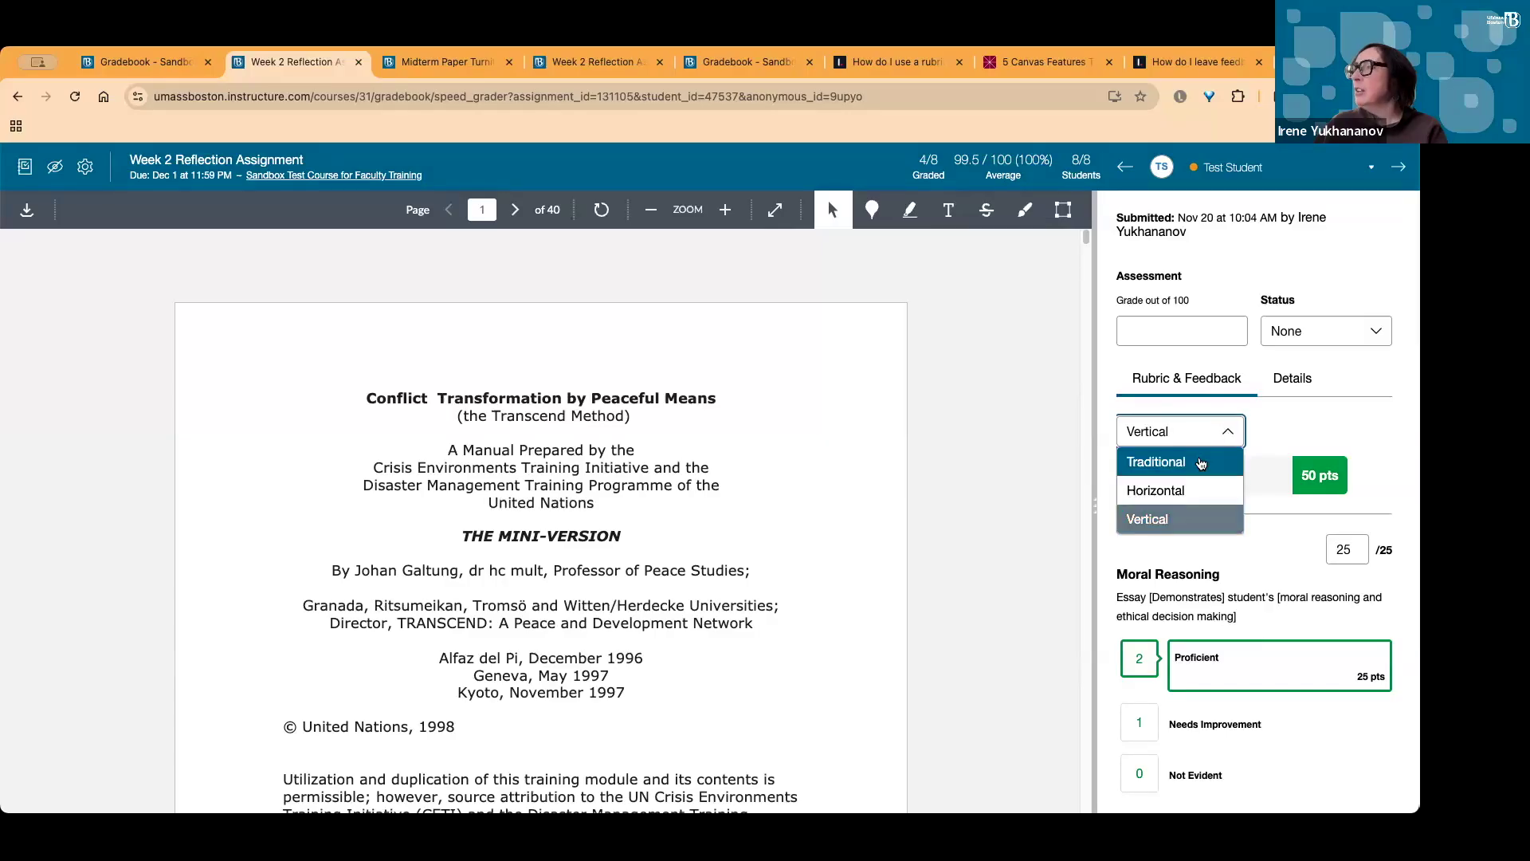
click(1201, 462)
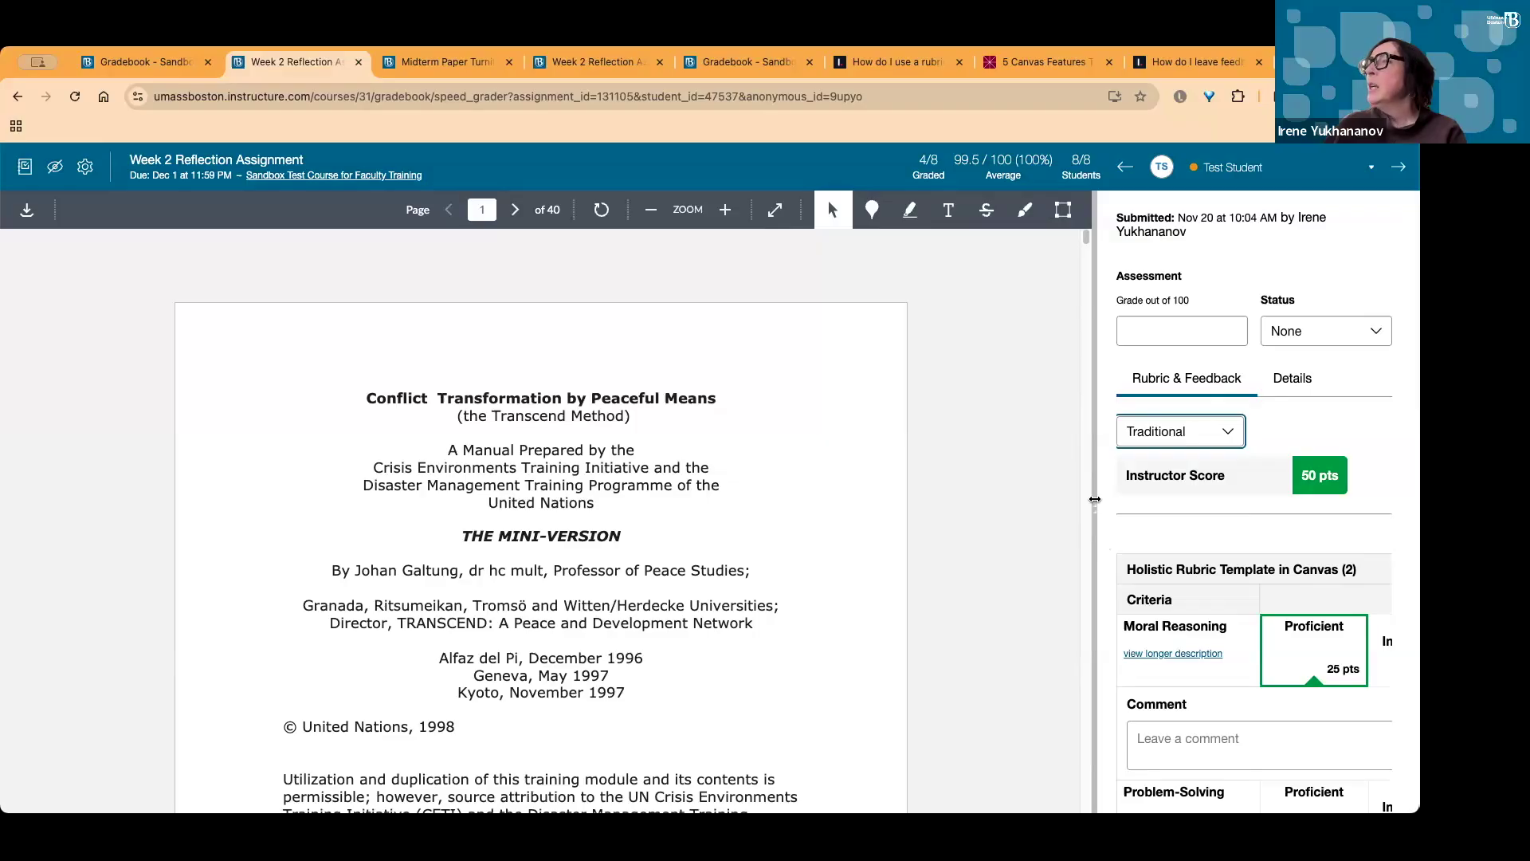
Widen the grading pane to fit the full rubric beside the submission, leaving the document text at a readable size
drag(1095, 499, 565, 392)
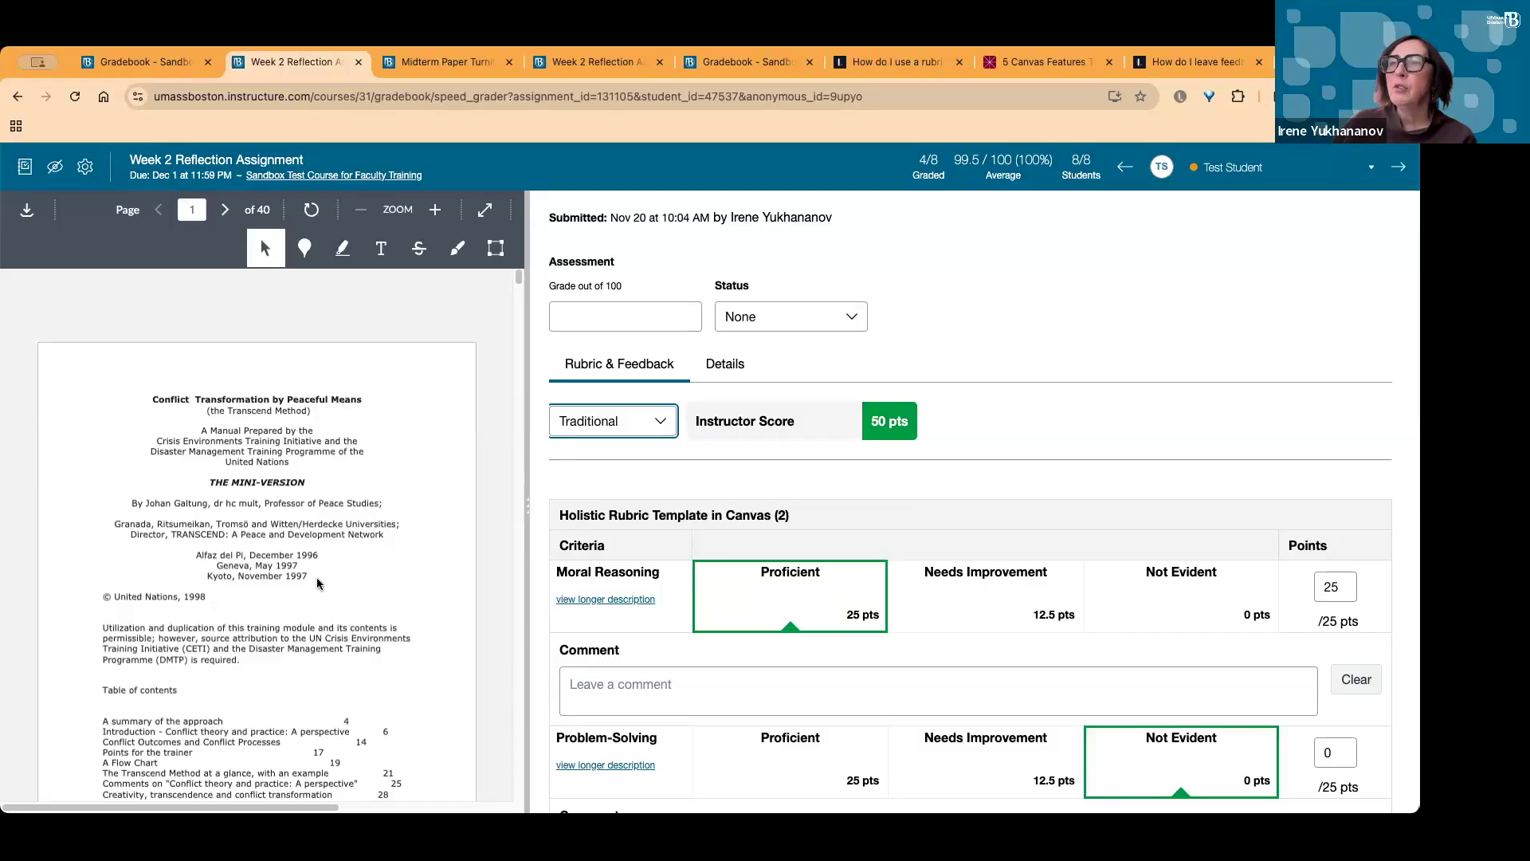
scroll(317, 585, down, 10)
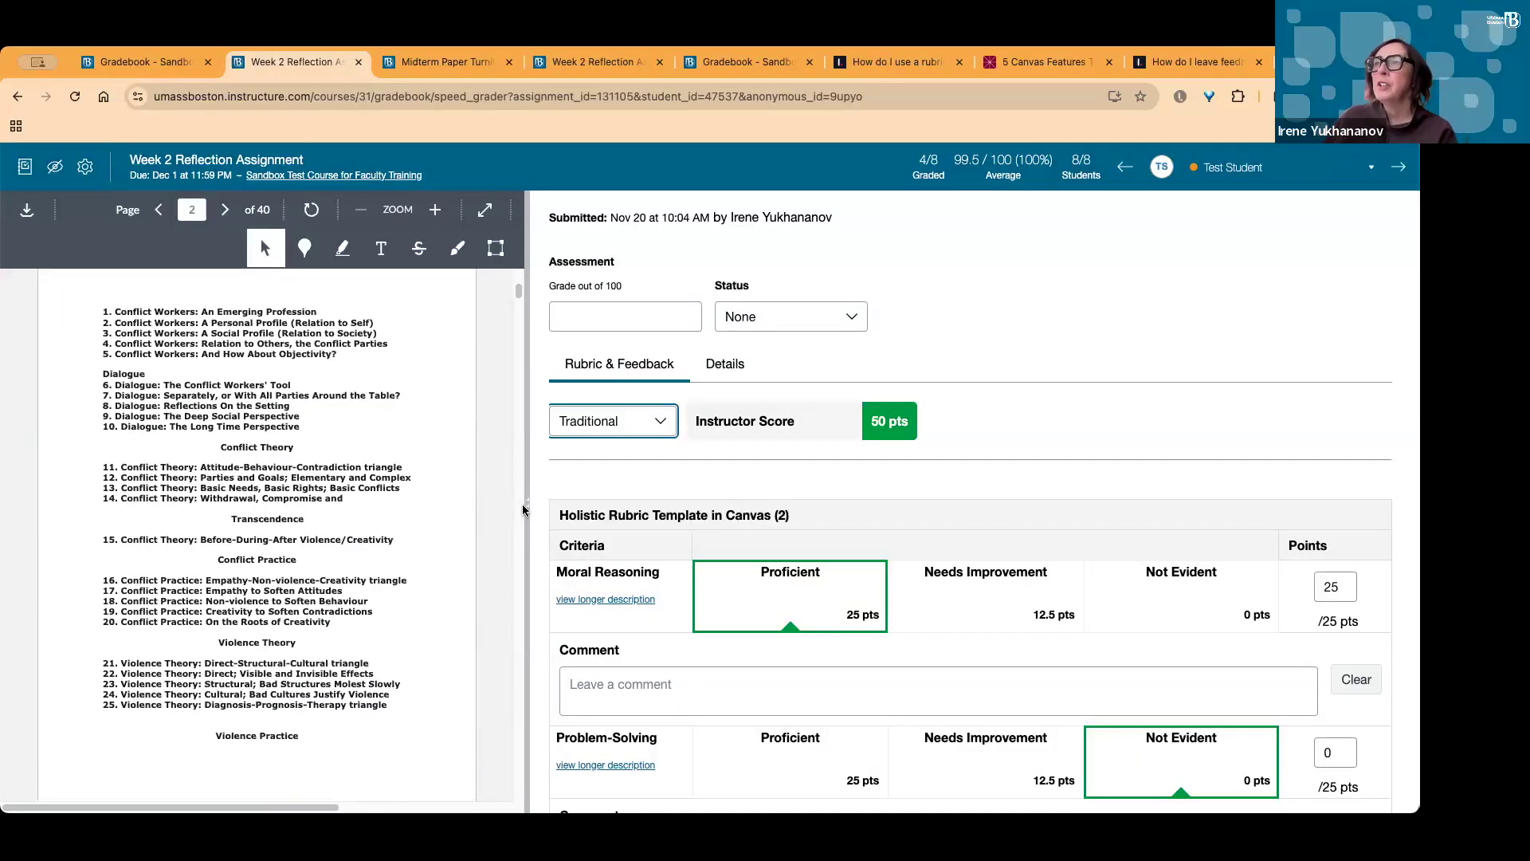
drag(523, 510, 610, 510)
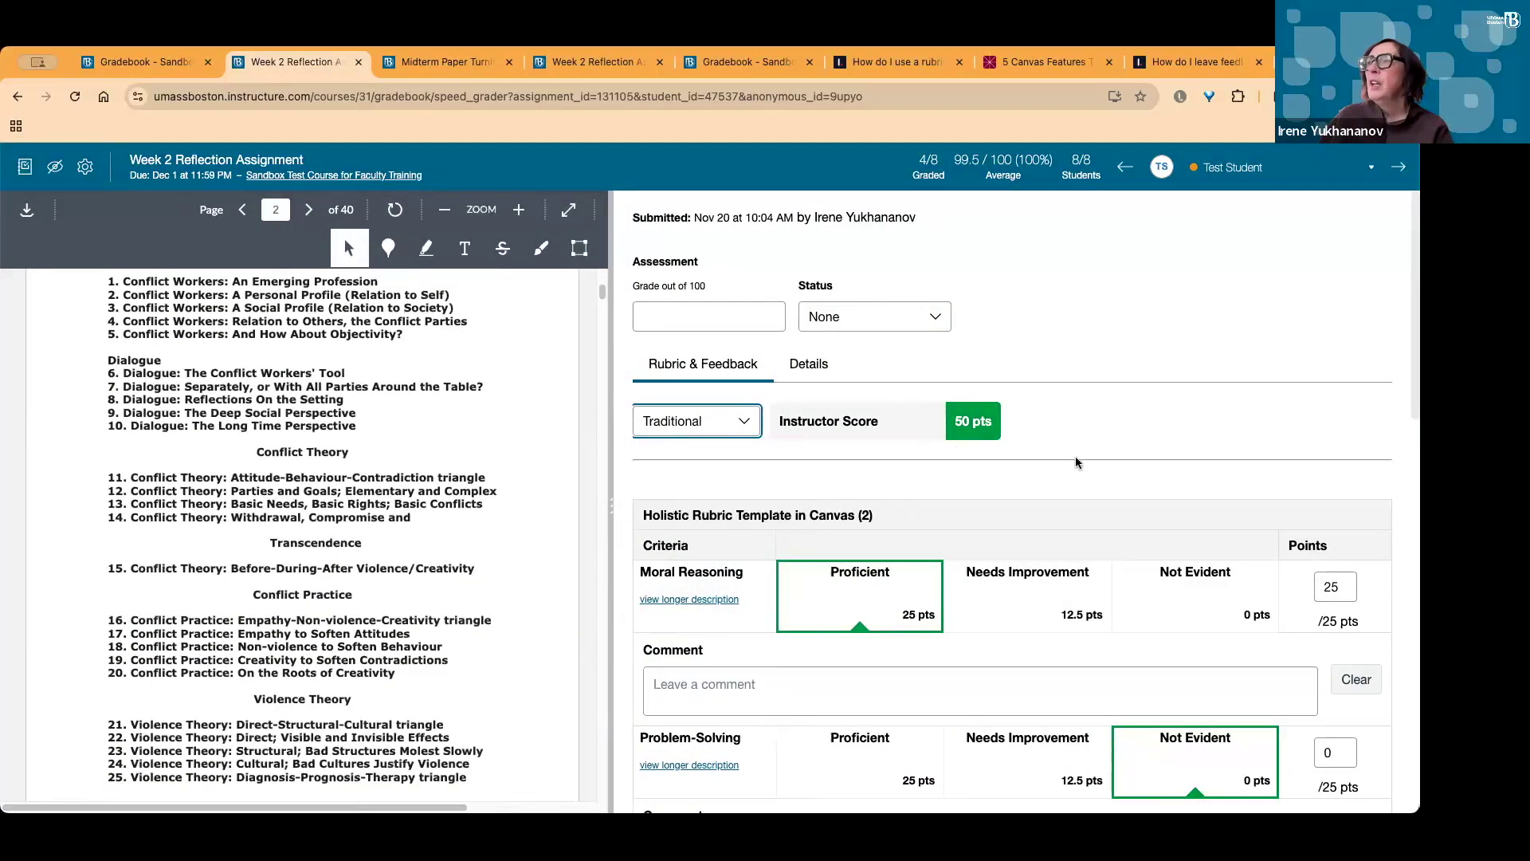
Rate the Moral Reasoning criterion as Needs Improvement, 12.5 pts
scroll(1074, 463, down, 2)
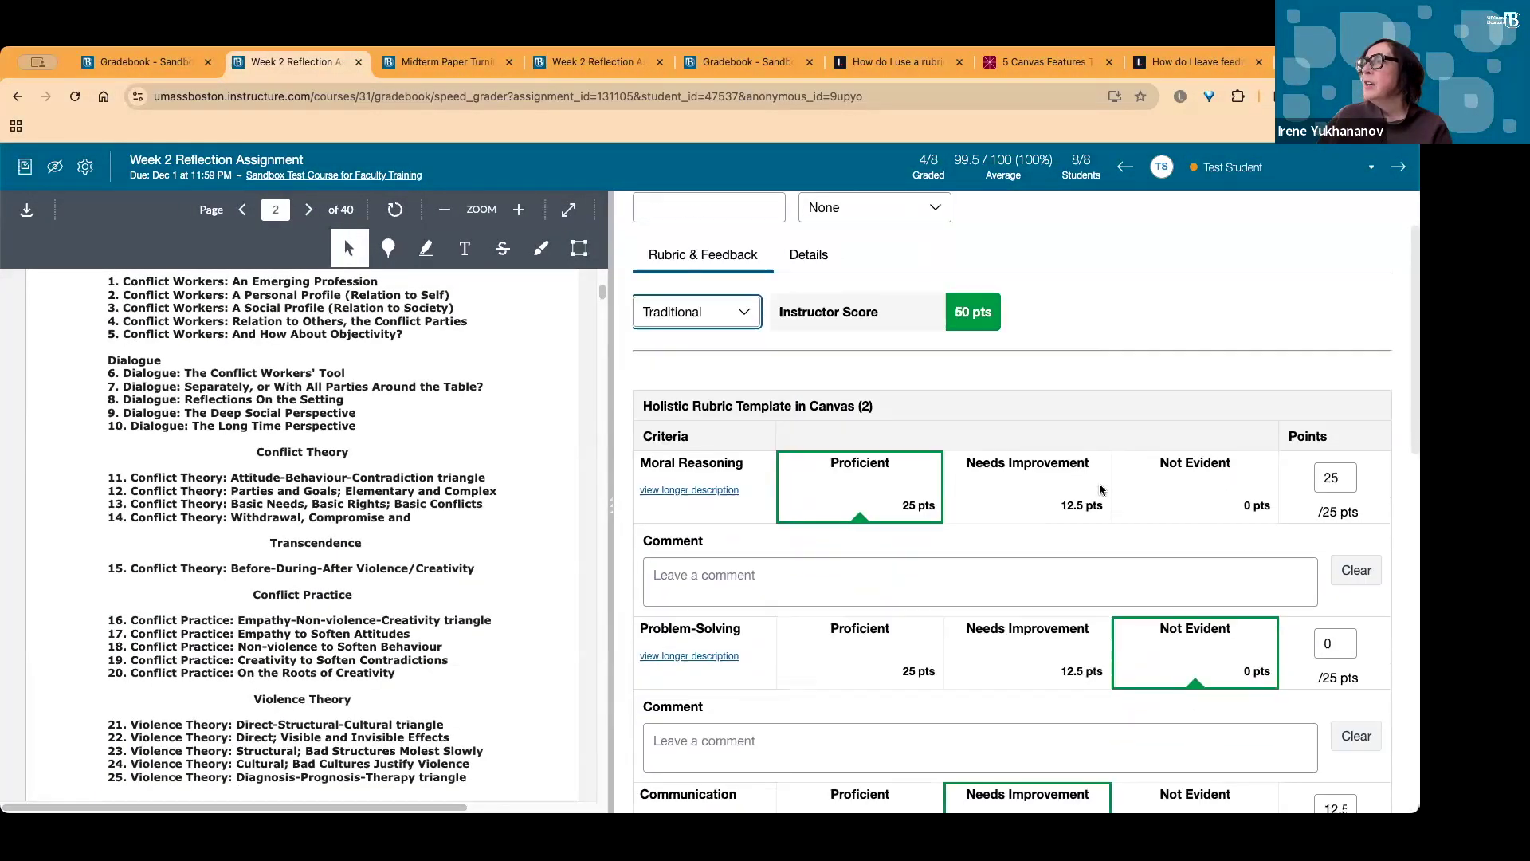
scroll(1100, 488, down, 1)
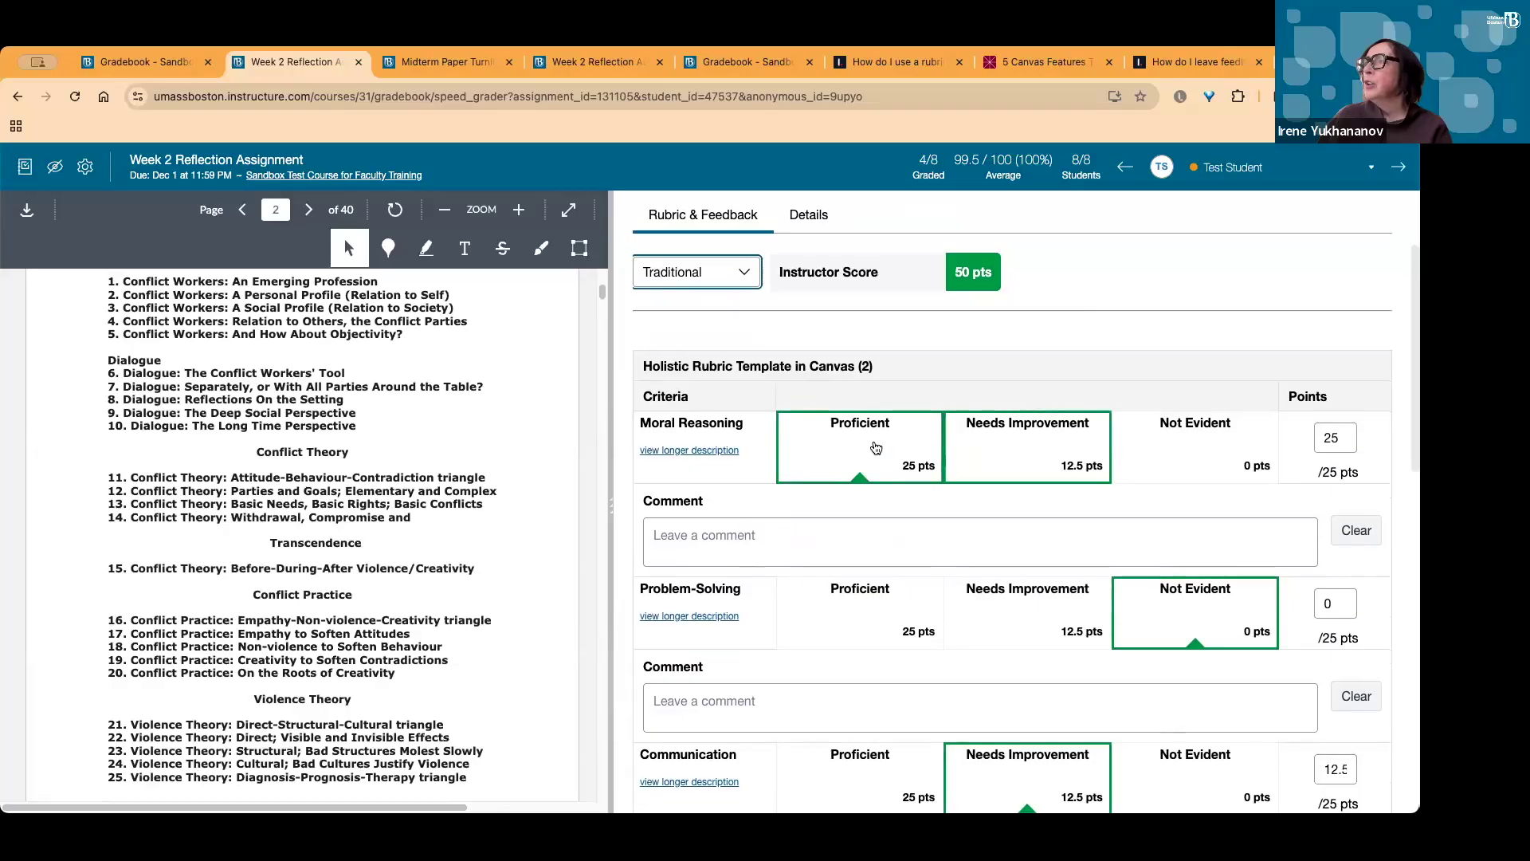
click(1016, 456)
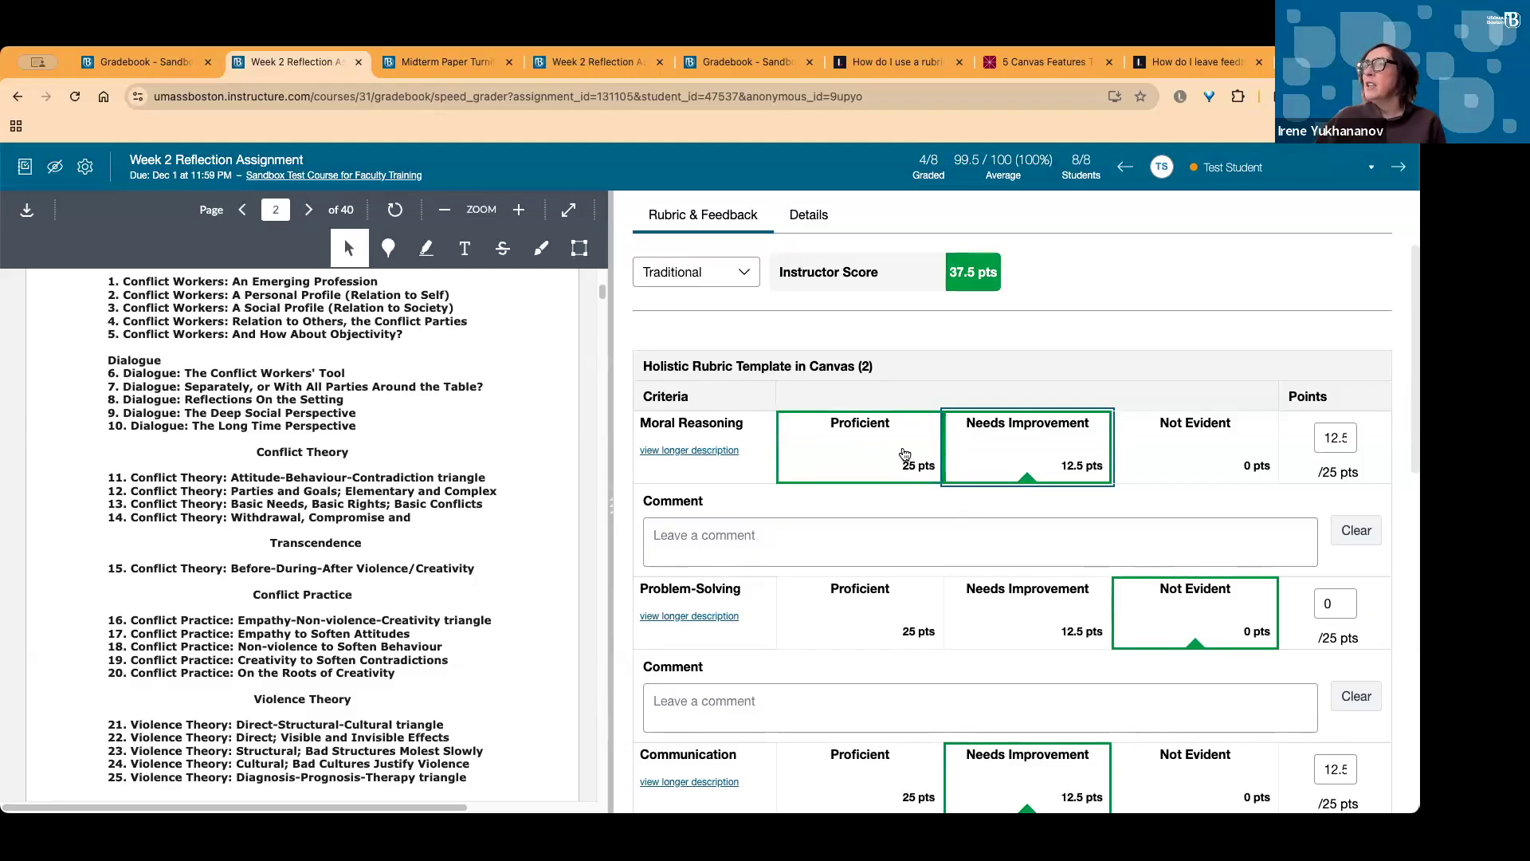
View the longer description of the Moral Reasoning criterion, close it, and activate that criterion's comment box
click(684, 451)
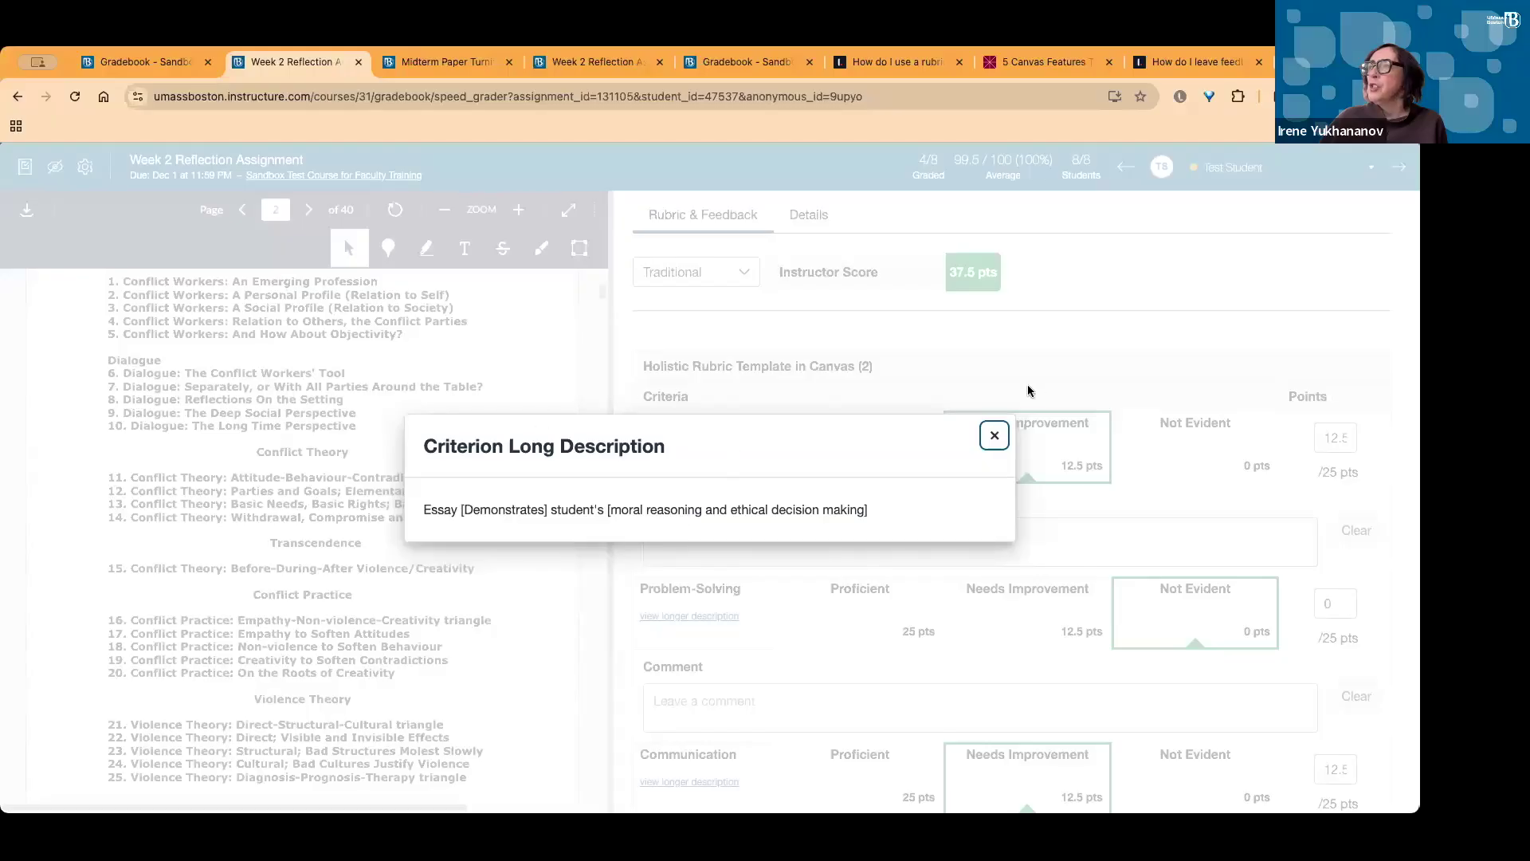
click(995, 436)
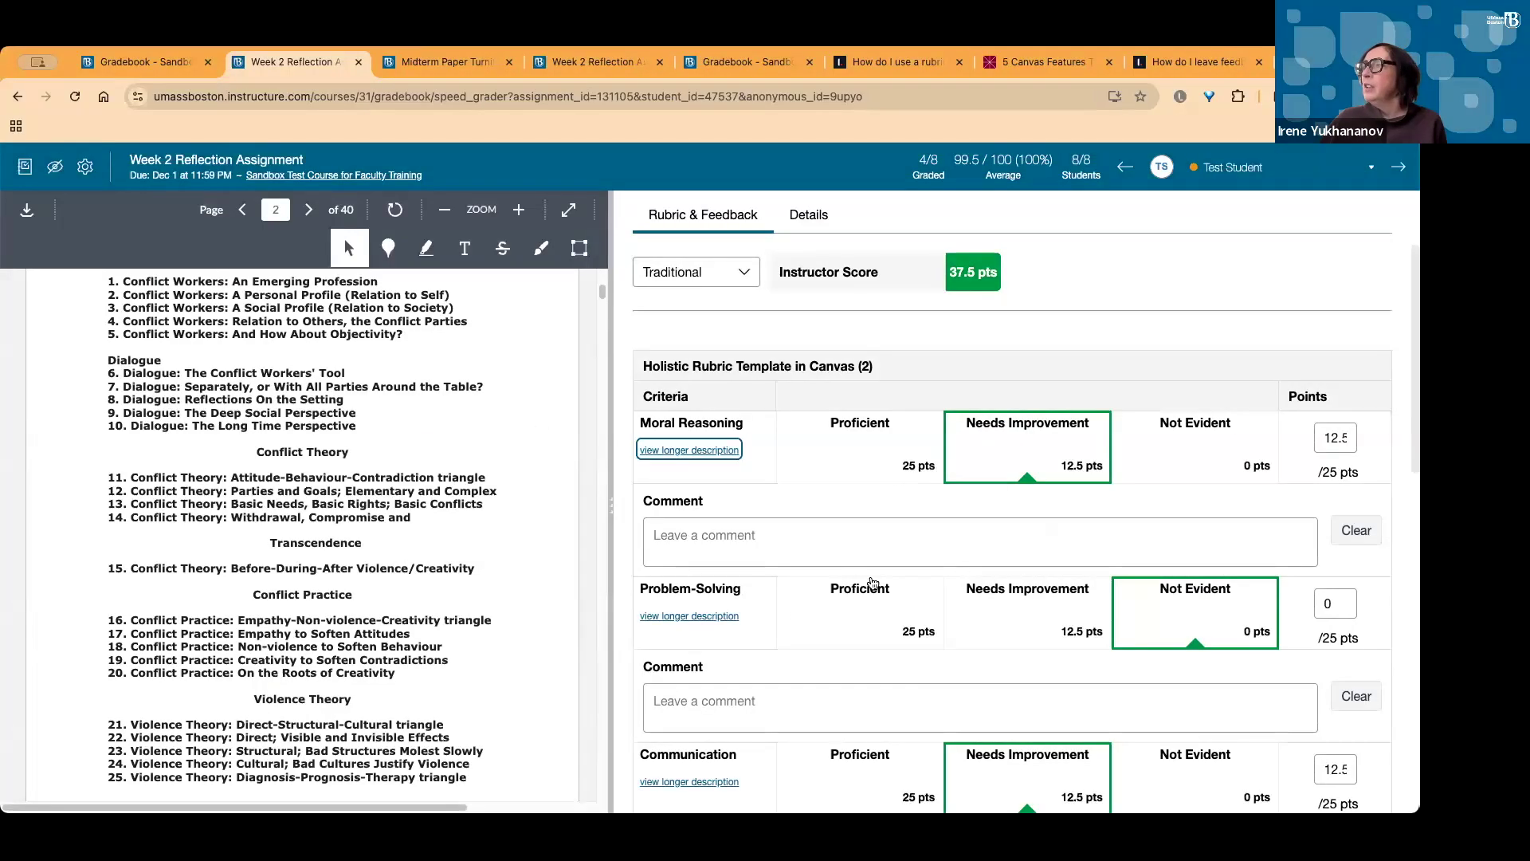
click(695, 529)
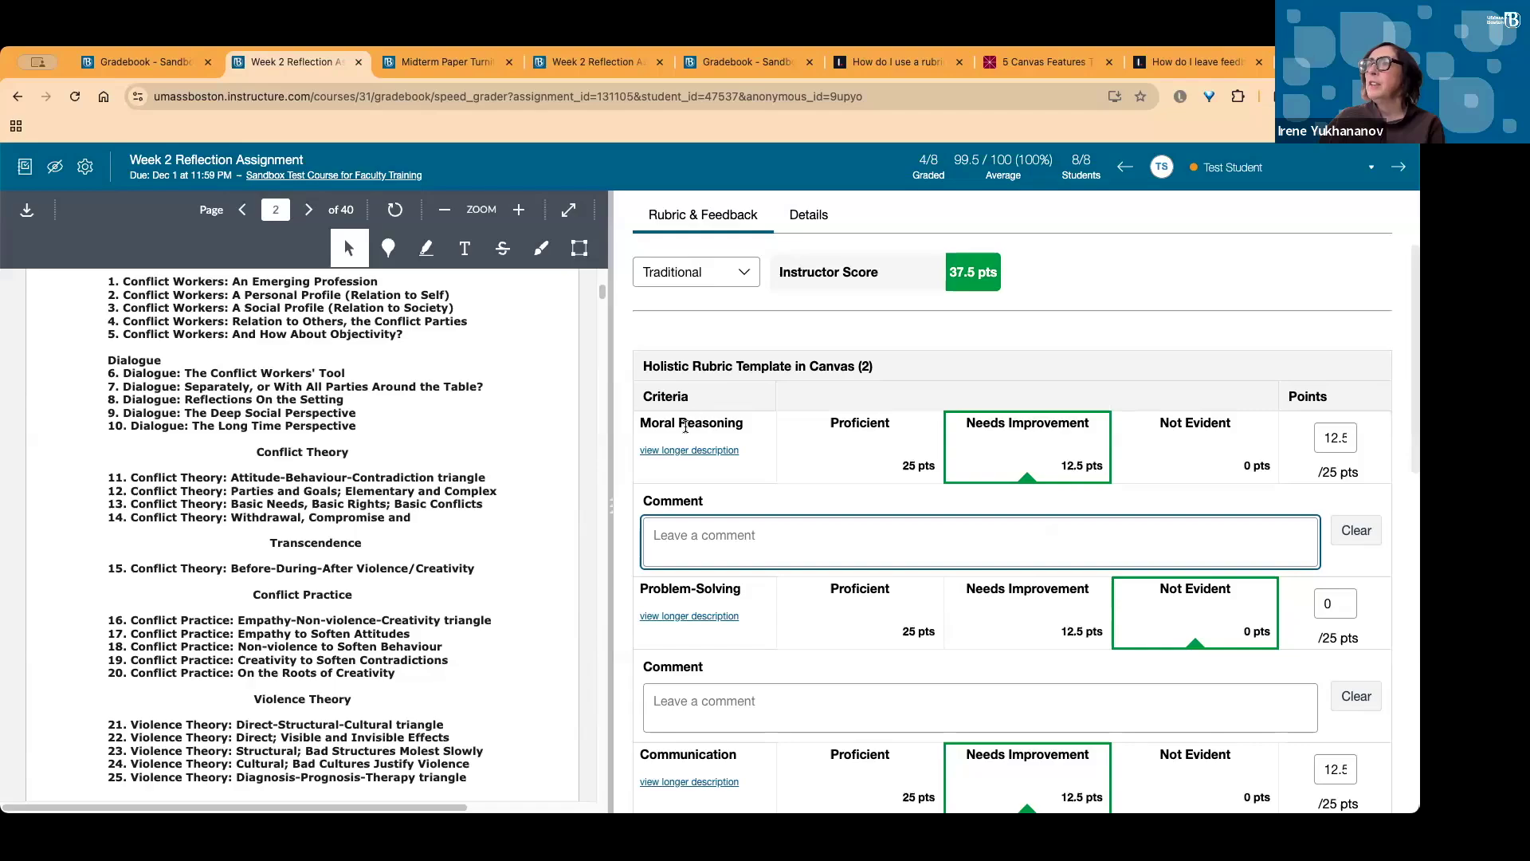
Clear the Needs Improvement rating from the Moral Reasoning criterion
click(1031, 454)
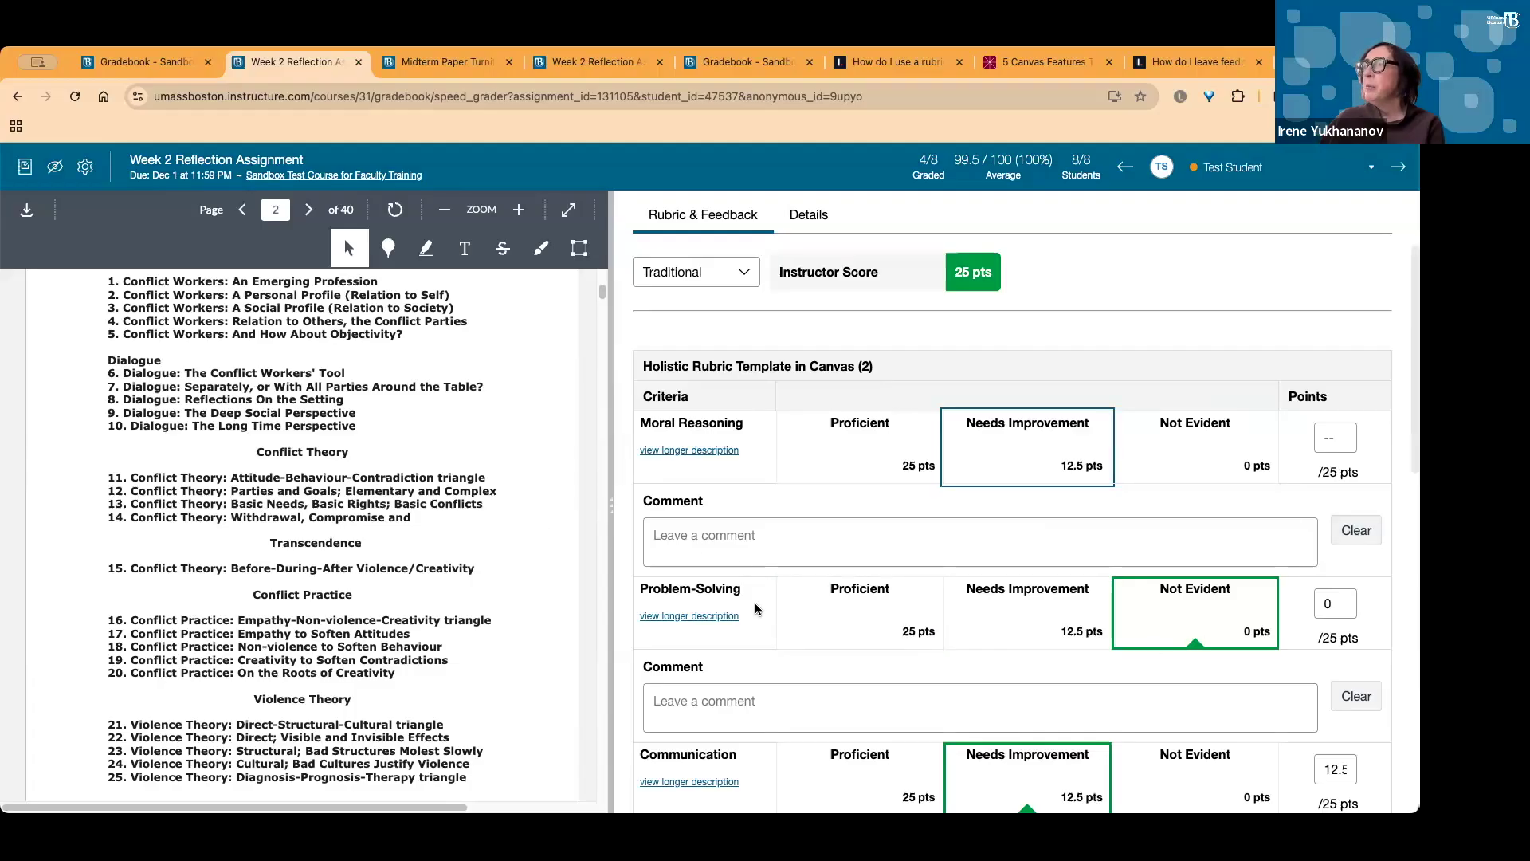
scroll(761, 614, down, 2)
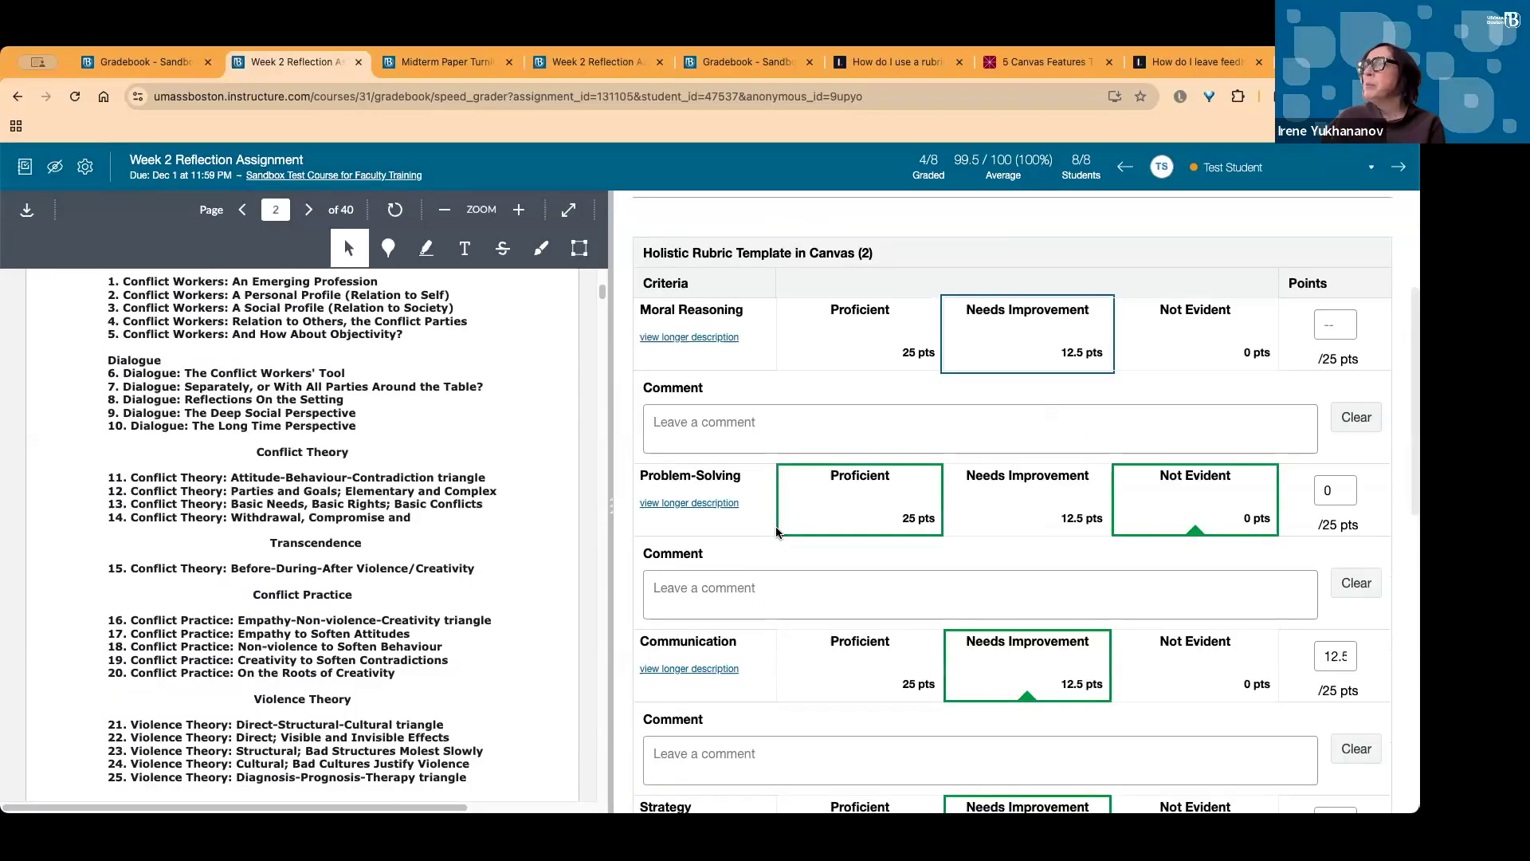
Rate the Problem-Solving criterion as Proficient, 25 pts, and check the instructor score above the rubric
scroll(893, 539, up, 1)
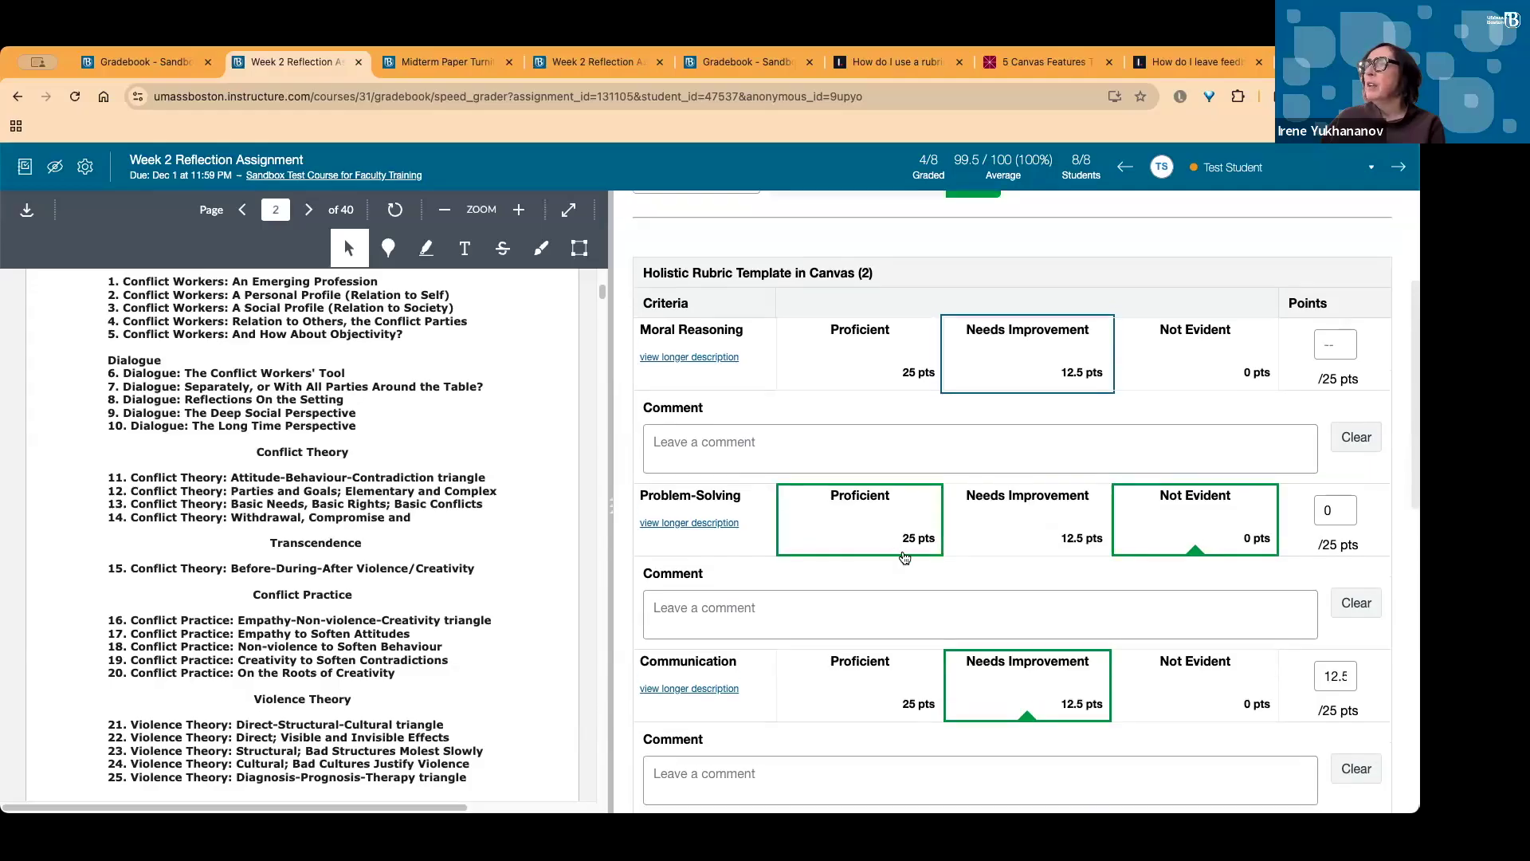
click(860, 527)
scroll(949, 446, up, 3)
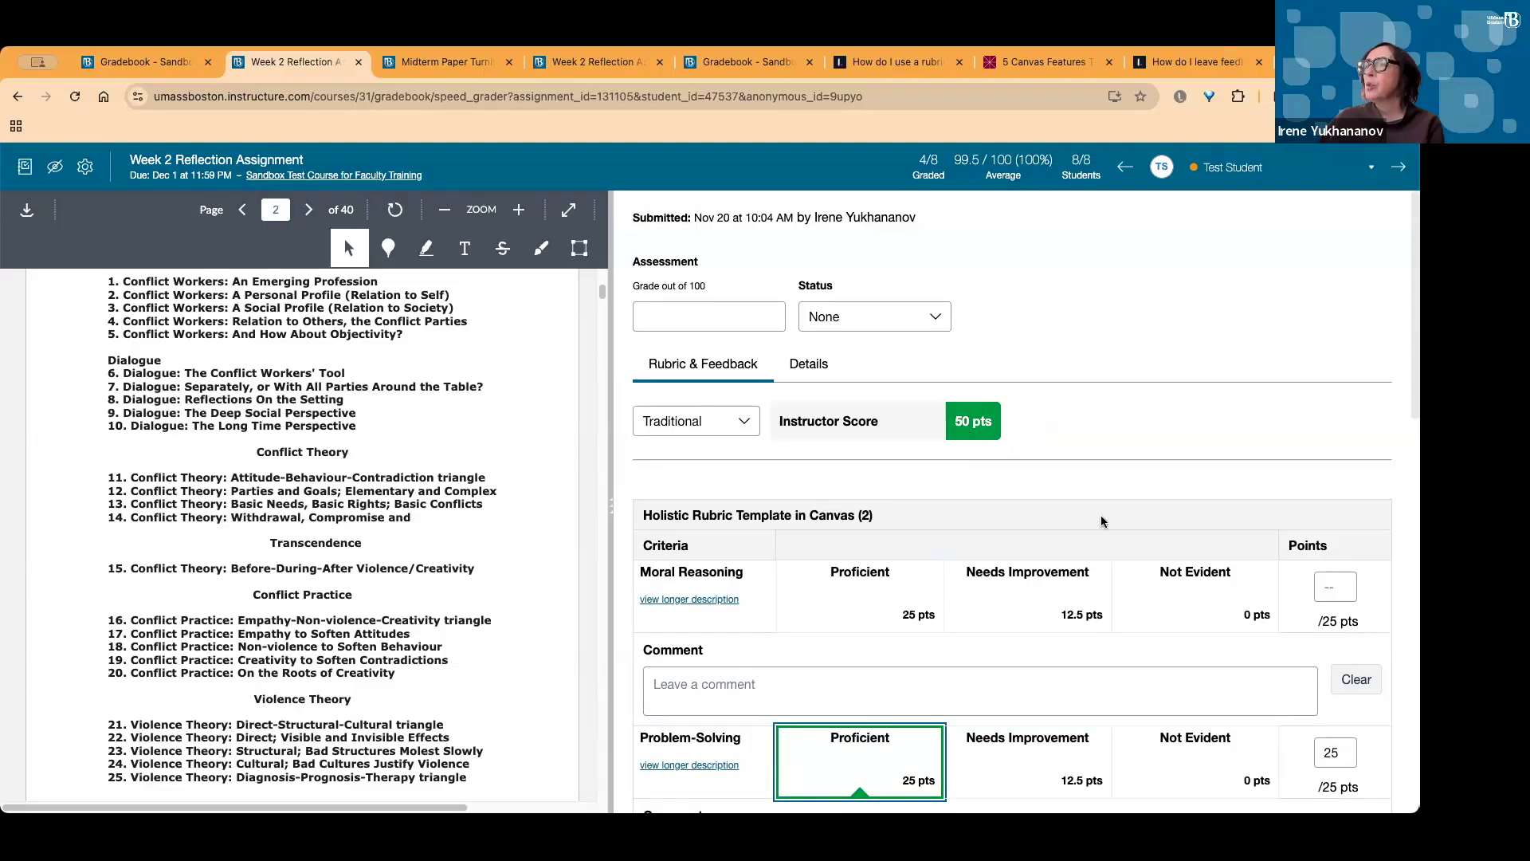
Rate the Strategy criterion as Not Evident, 0 pts
scroll(1099, 590, down, 5)
scroll(1099, 590, down, 1)
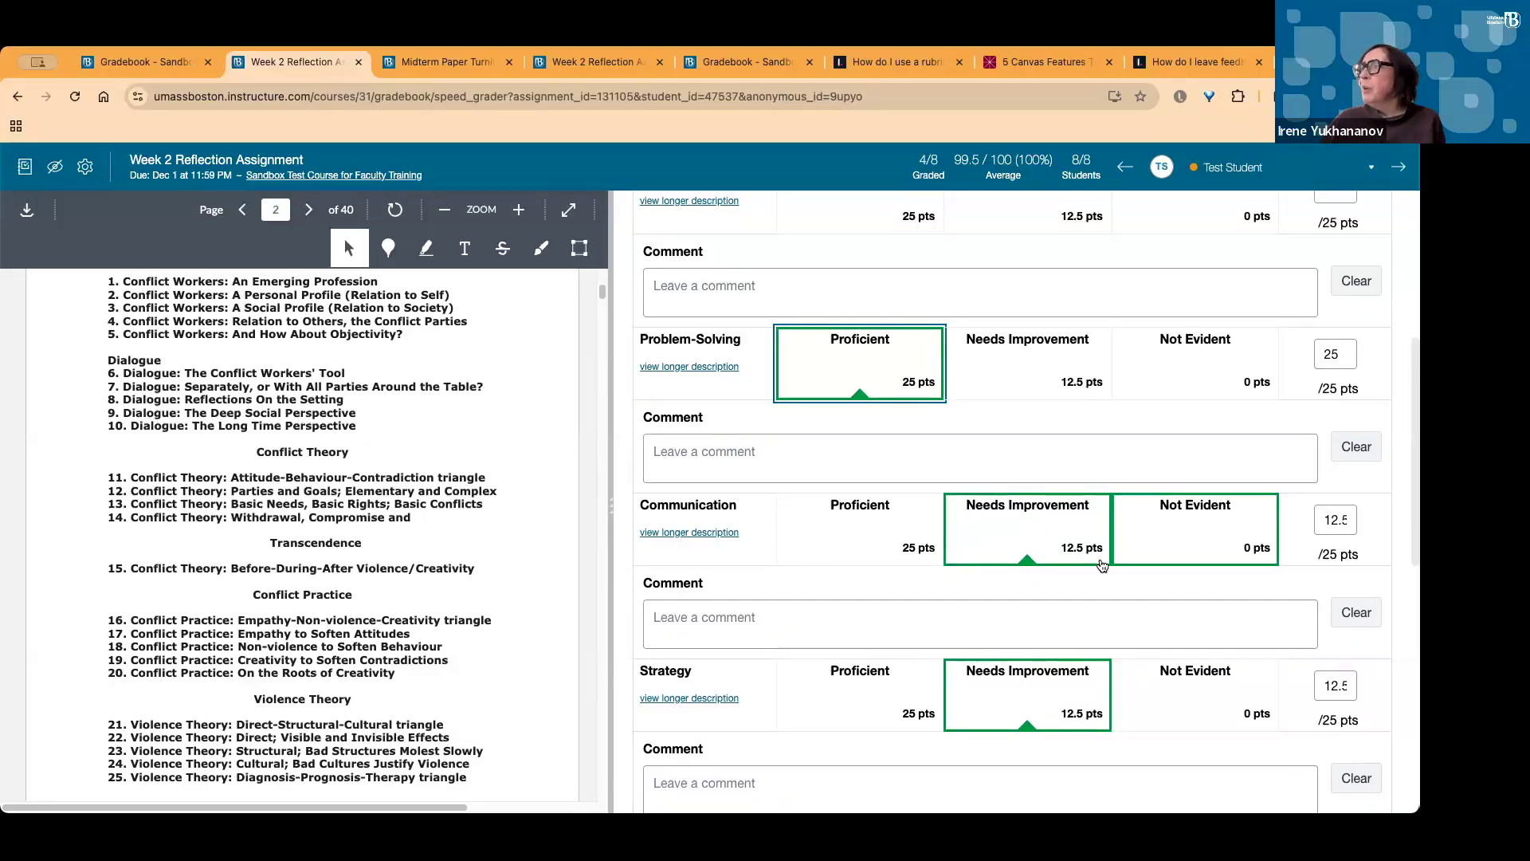
scroll(1151, 626, down, 3)
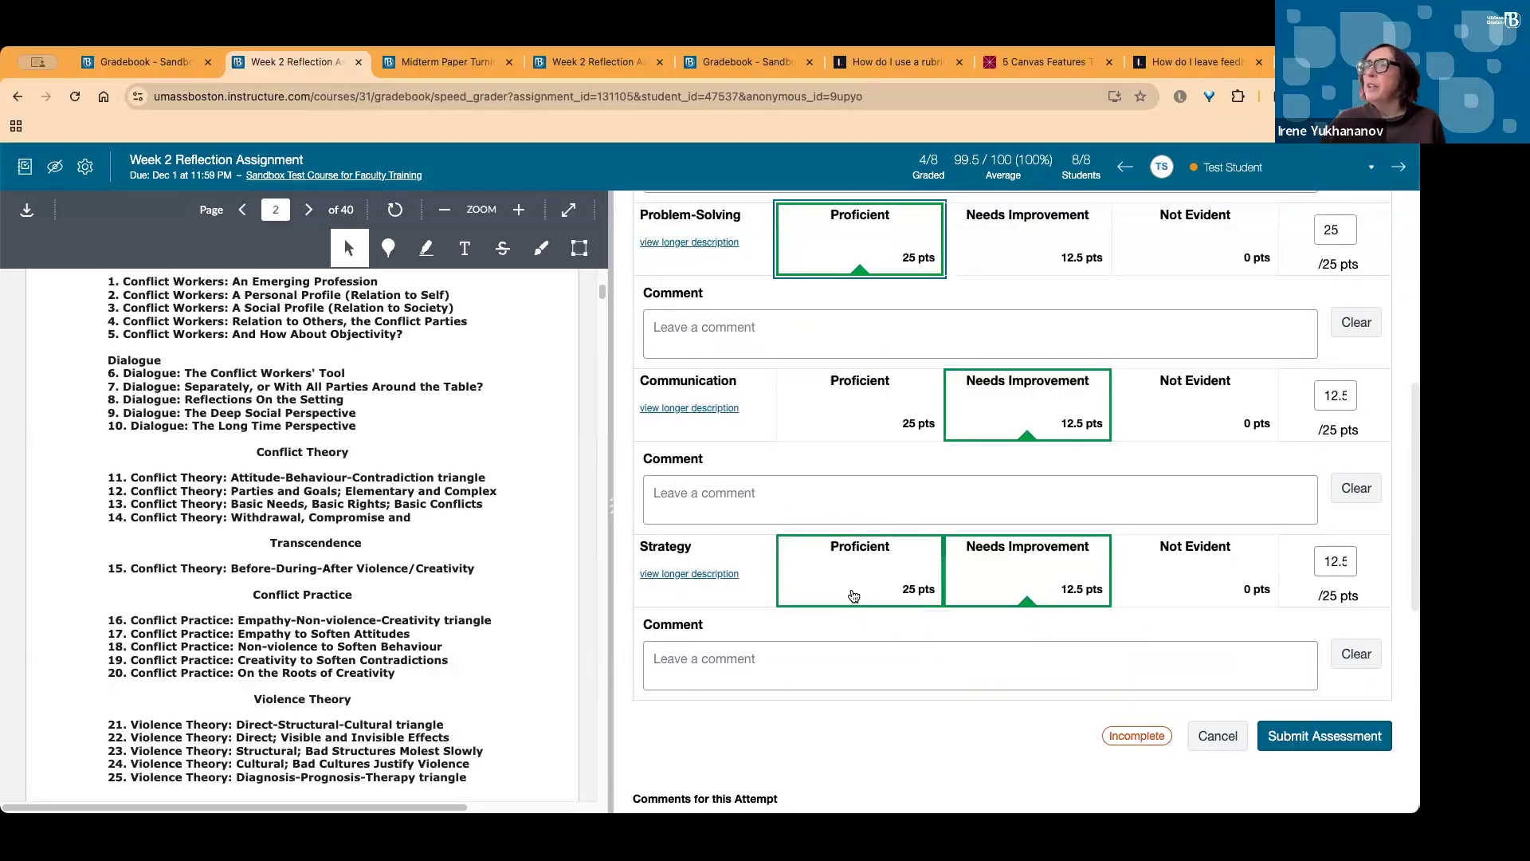
click(1193, 588)
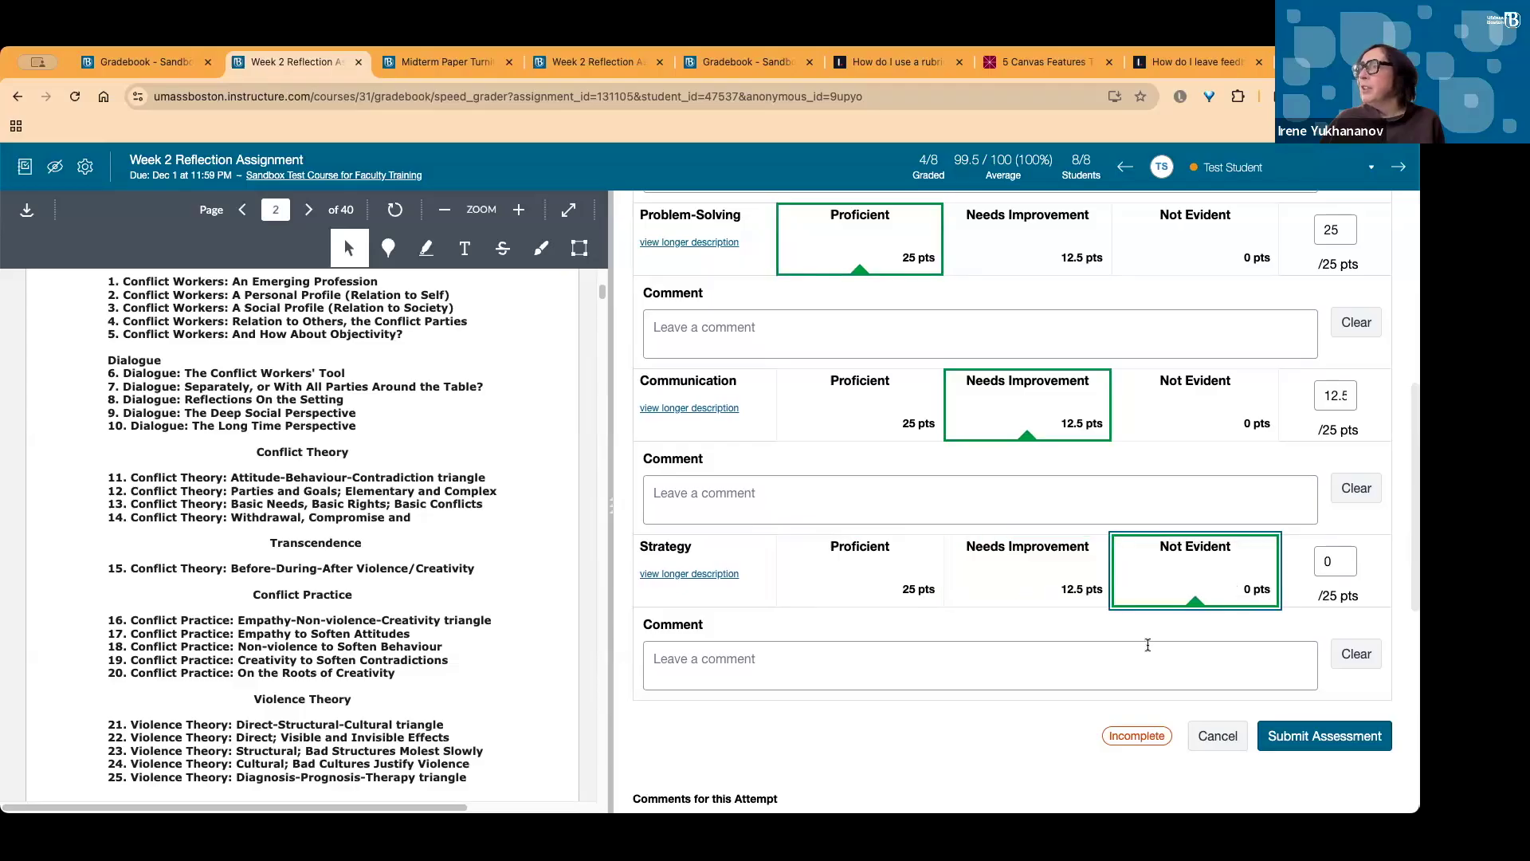
Look over the rubric ratings, submit the rubric assessment, and check the instructor score
scroll(1180, 671, up, 6)
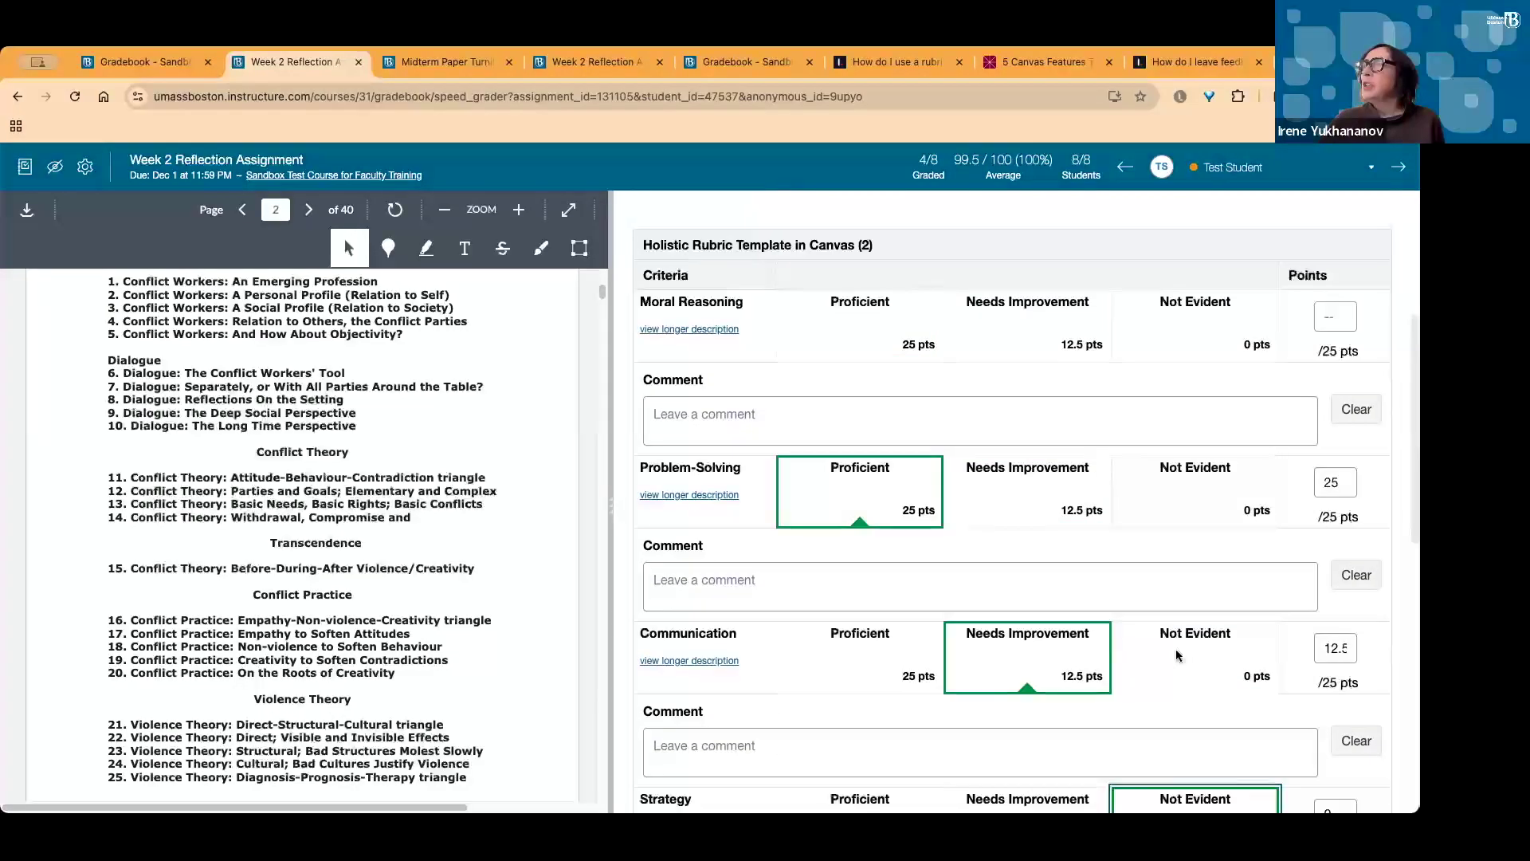
scroll(1177, 655, down, 11)
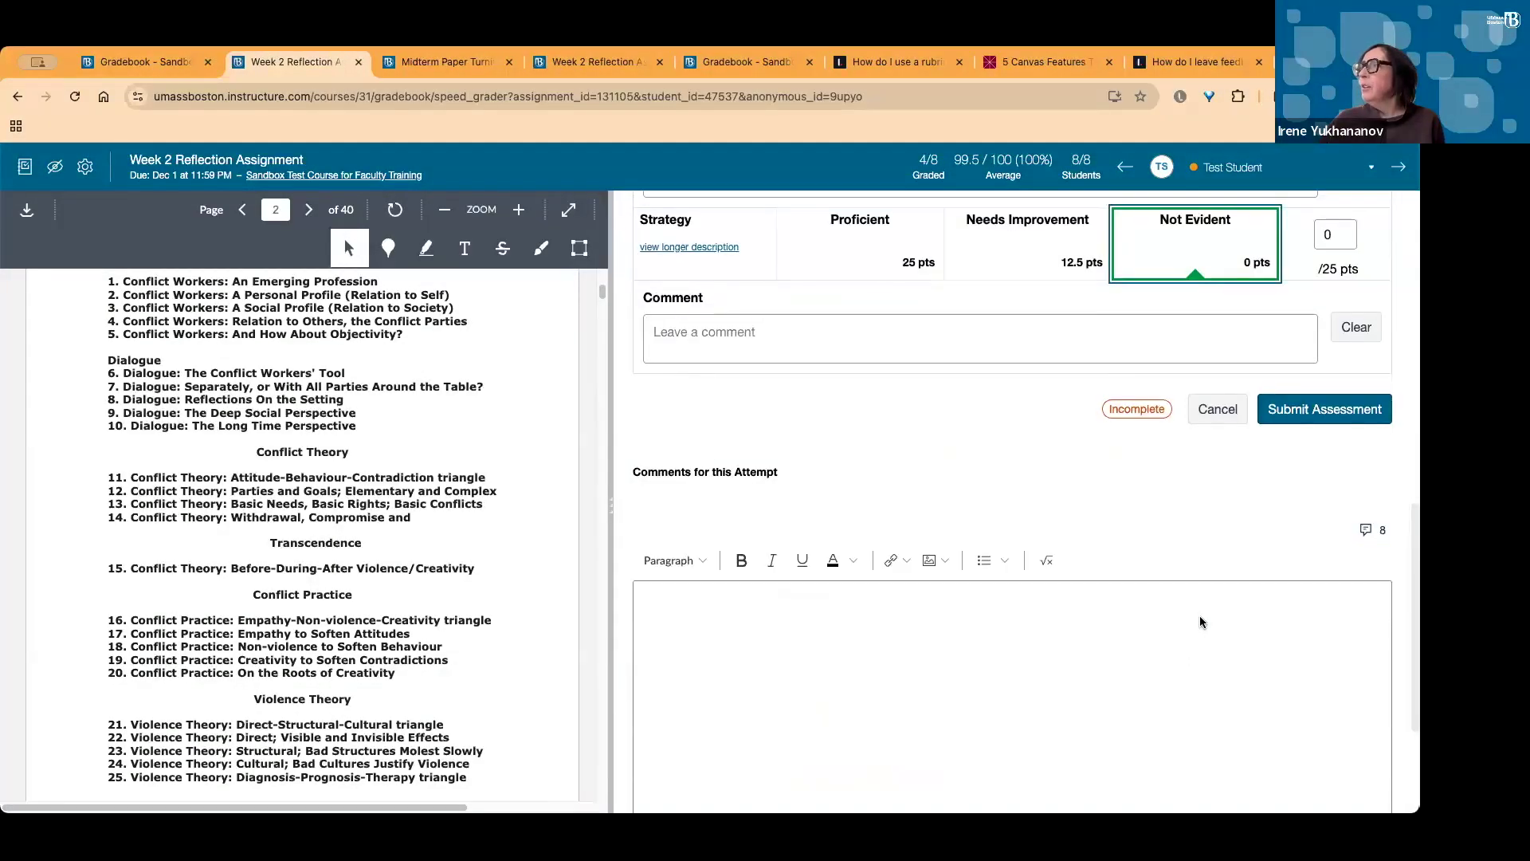
scroll(1198, 616, up, 5)
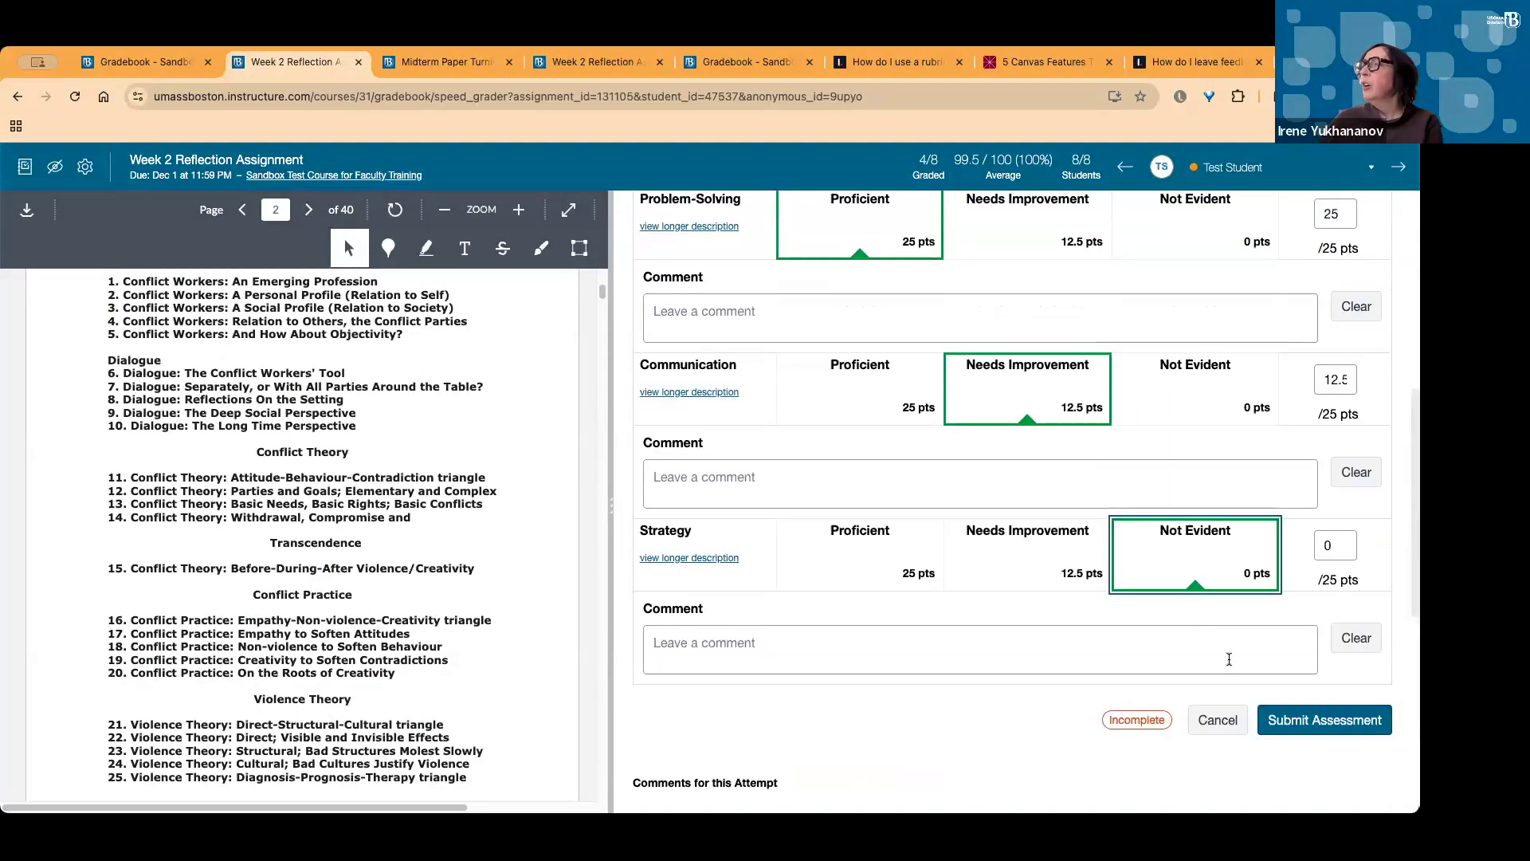
click(1310, 725)
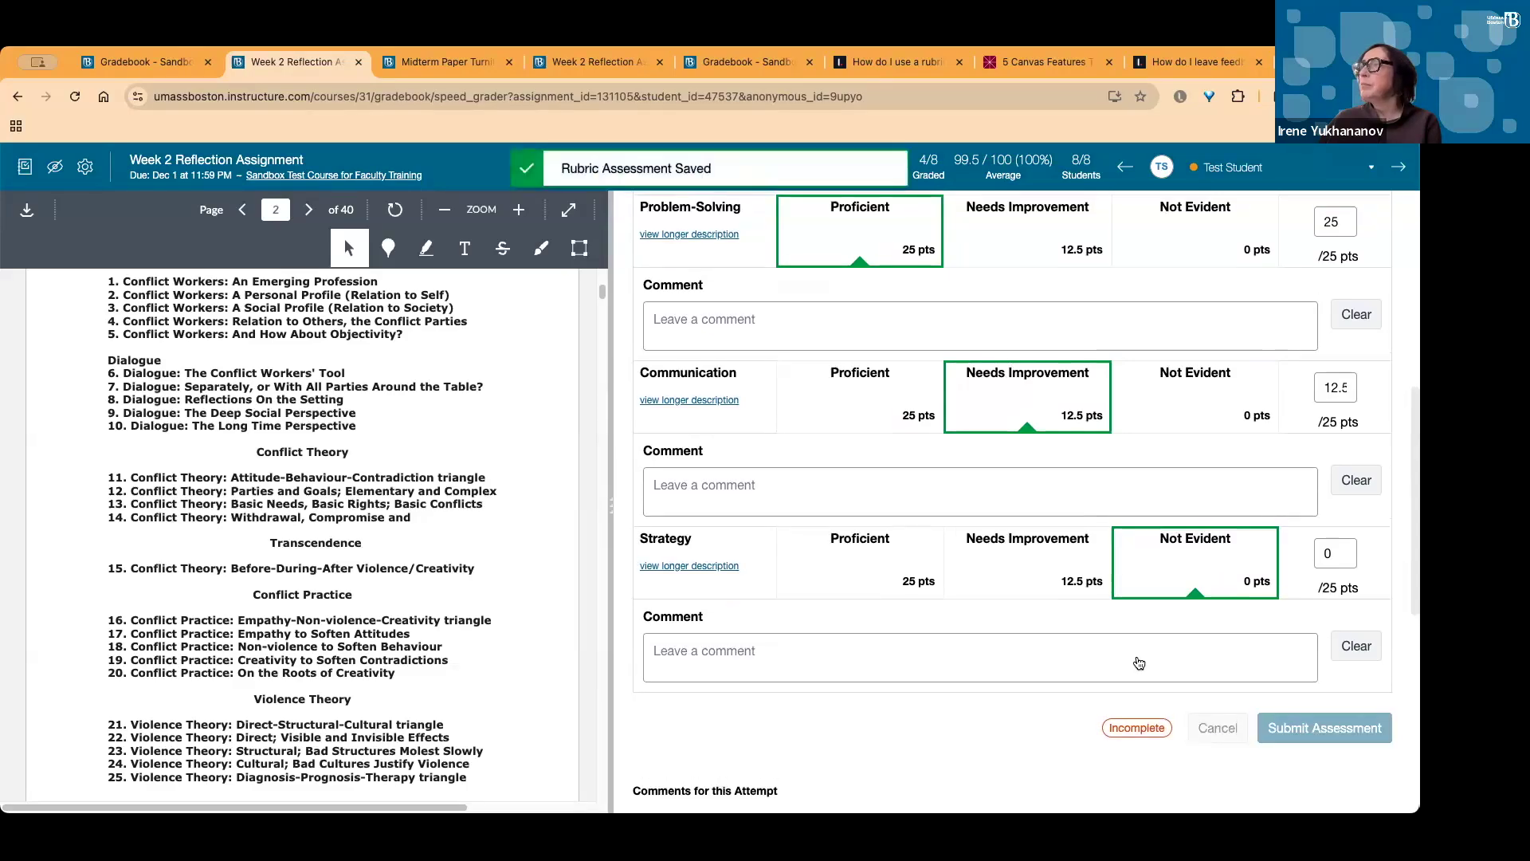
scroll(1138, 664, up, 5)
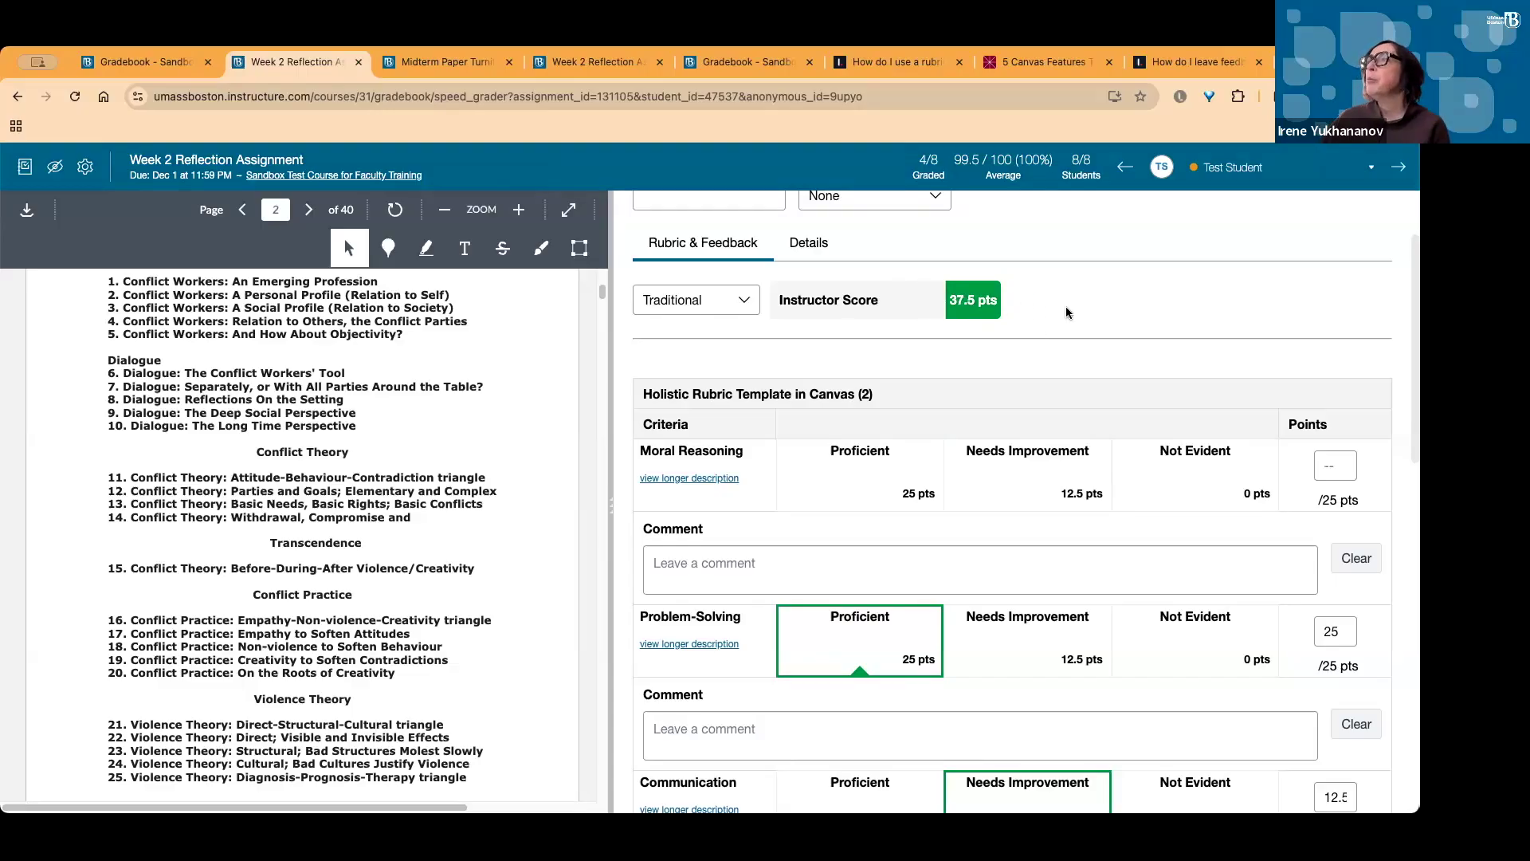
Insert the saved "Revision Suggestions" comment from the comment library into the comment editor for this attempt
scroll(1087, 331, down, 2)
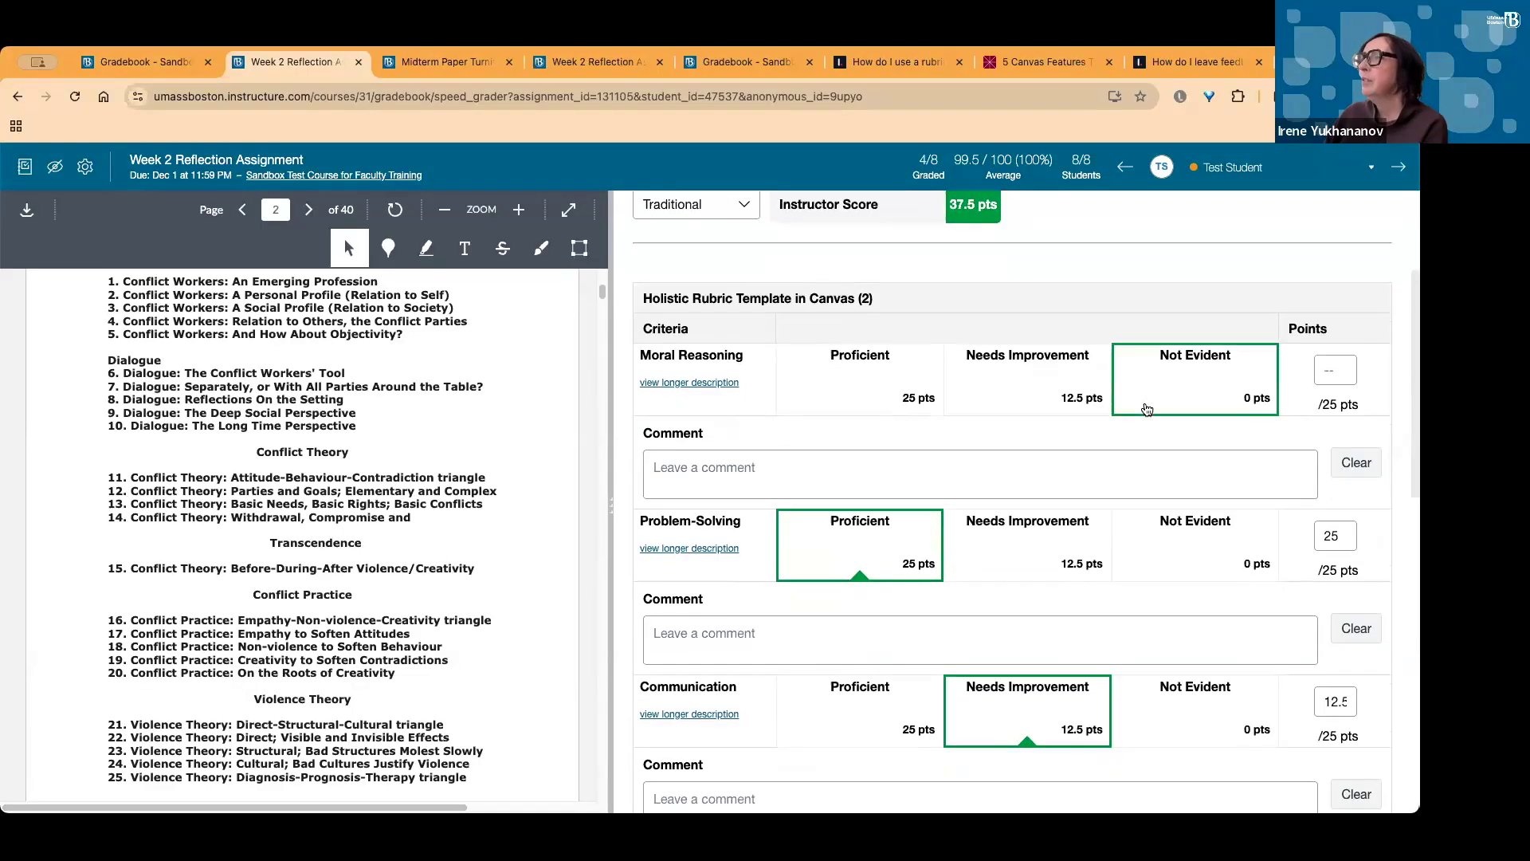
scroll(1146, 409, down, 6)
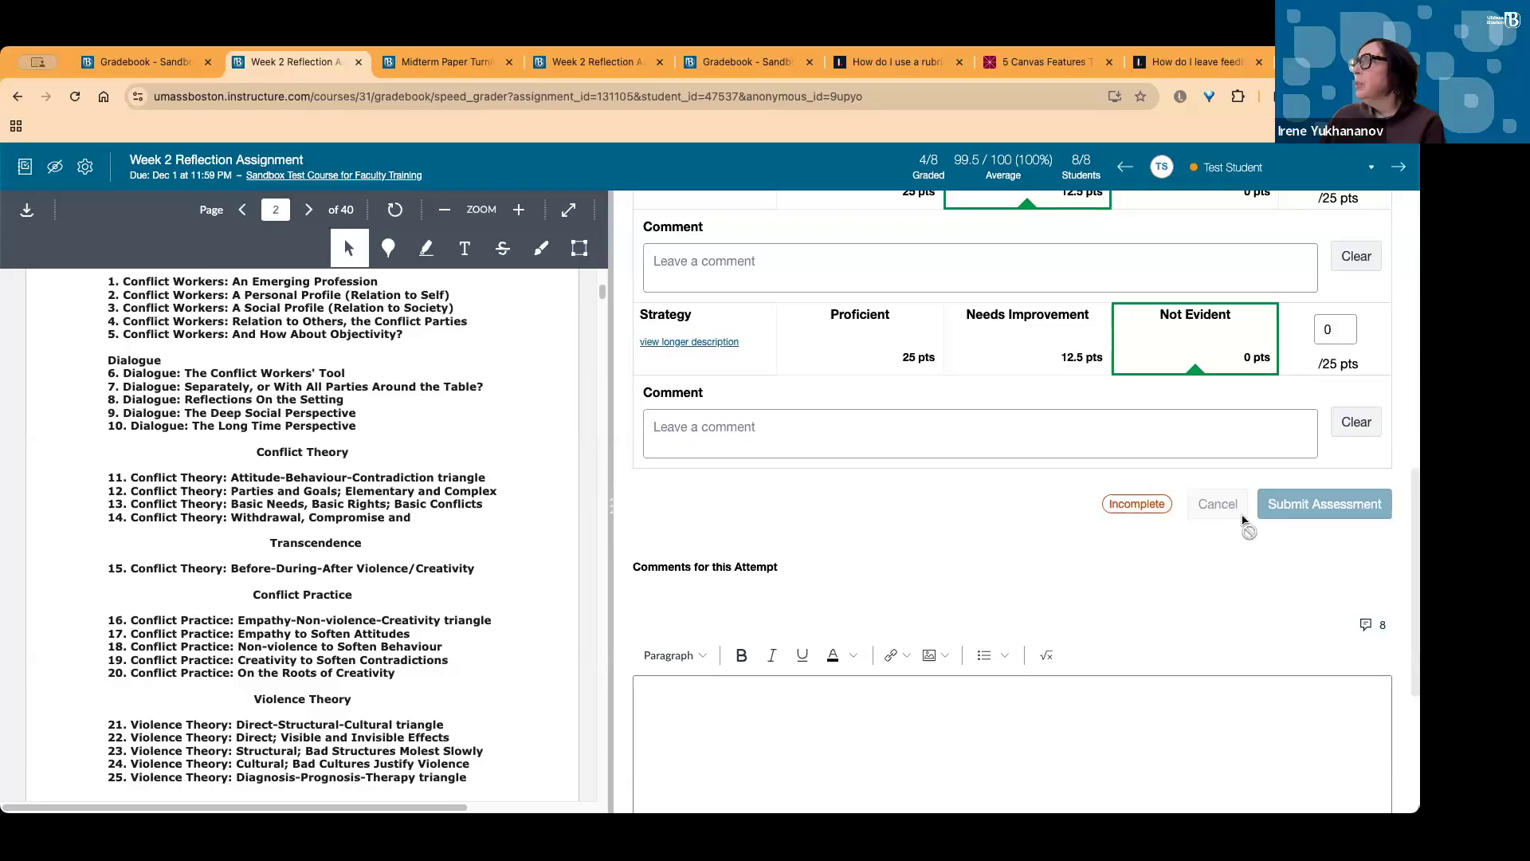
scroll(1261, 521, down, 3)
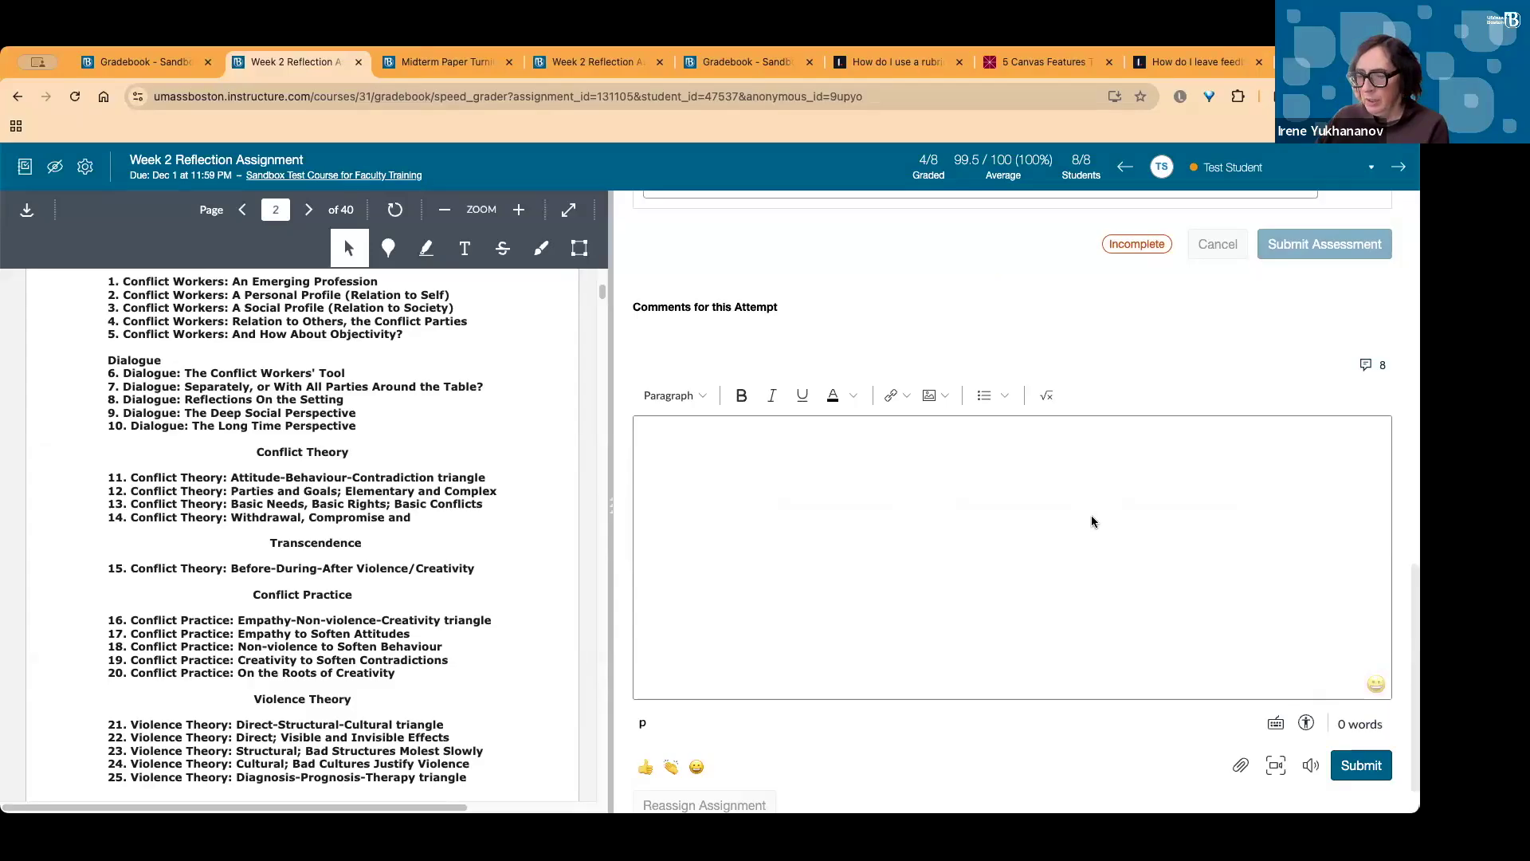
scroll(1041, 541, up, 1)
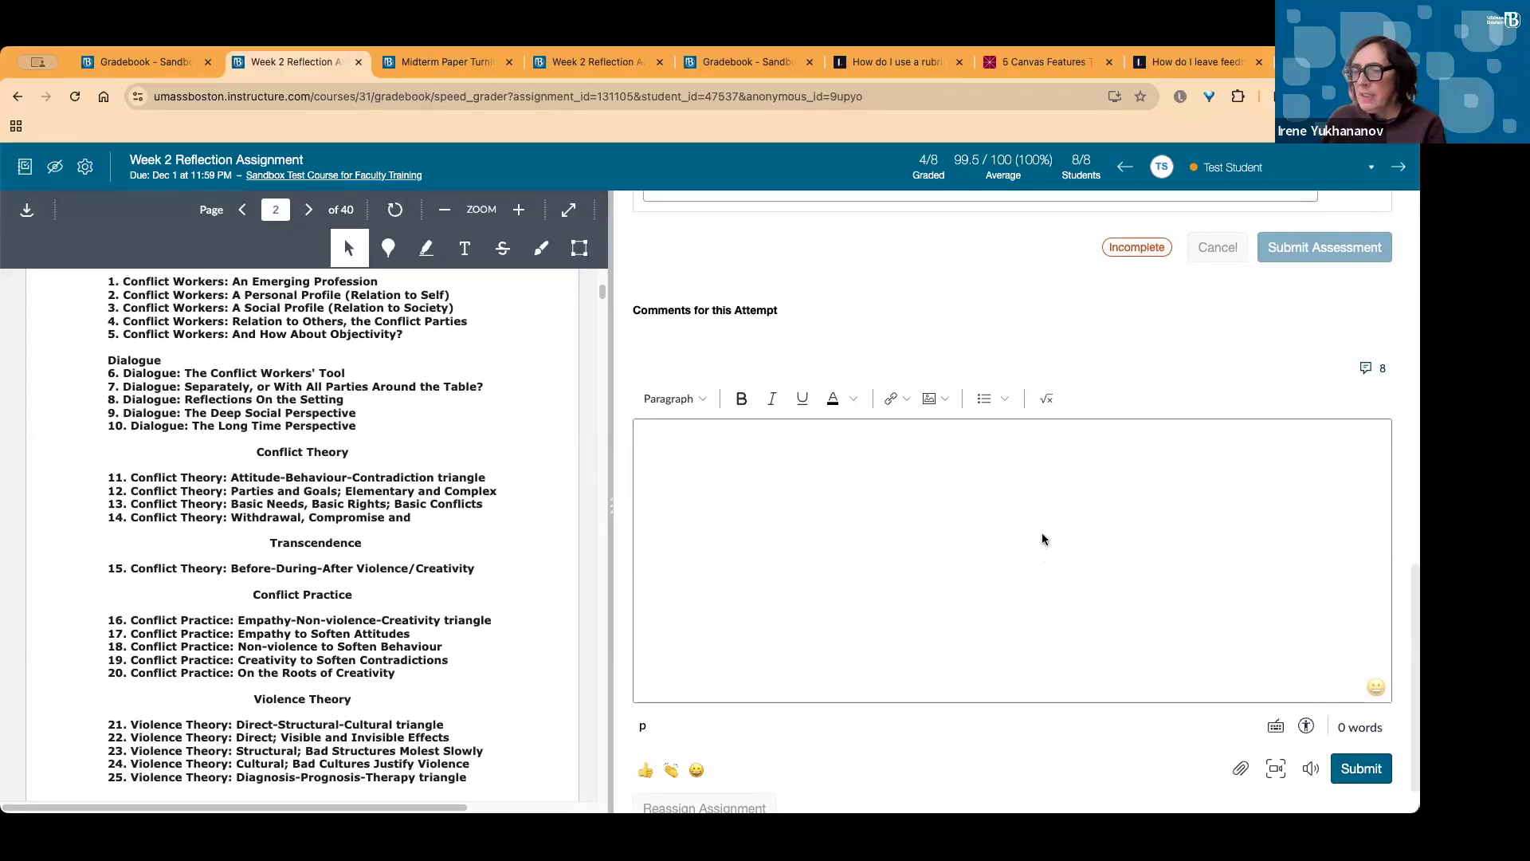
scroll(1049, 537, down, 1)
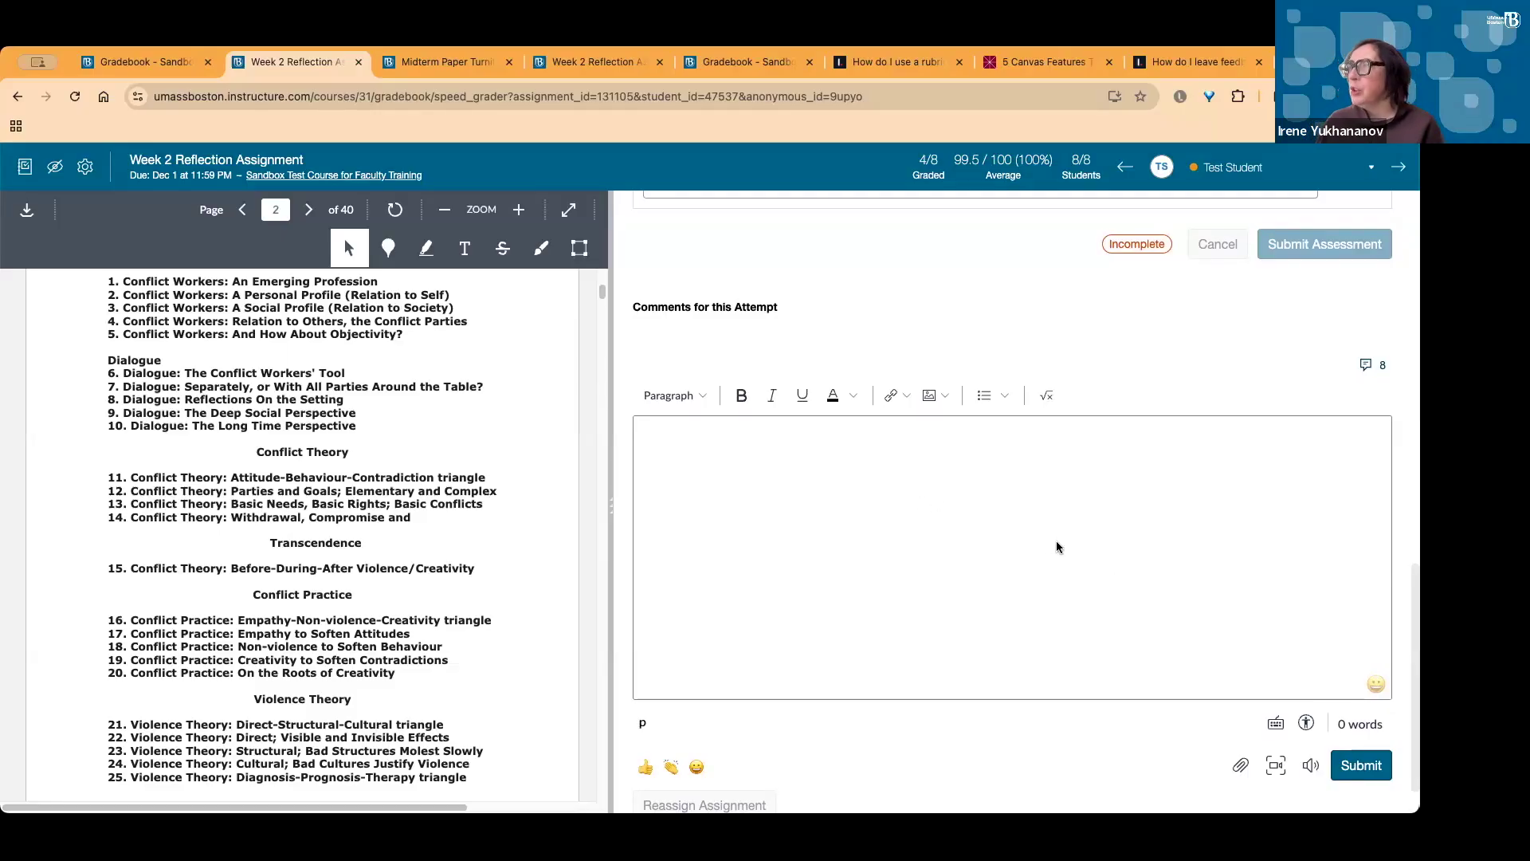
scroll(1059, 539, up, 5)
scroll(1045, 530, down, 5)
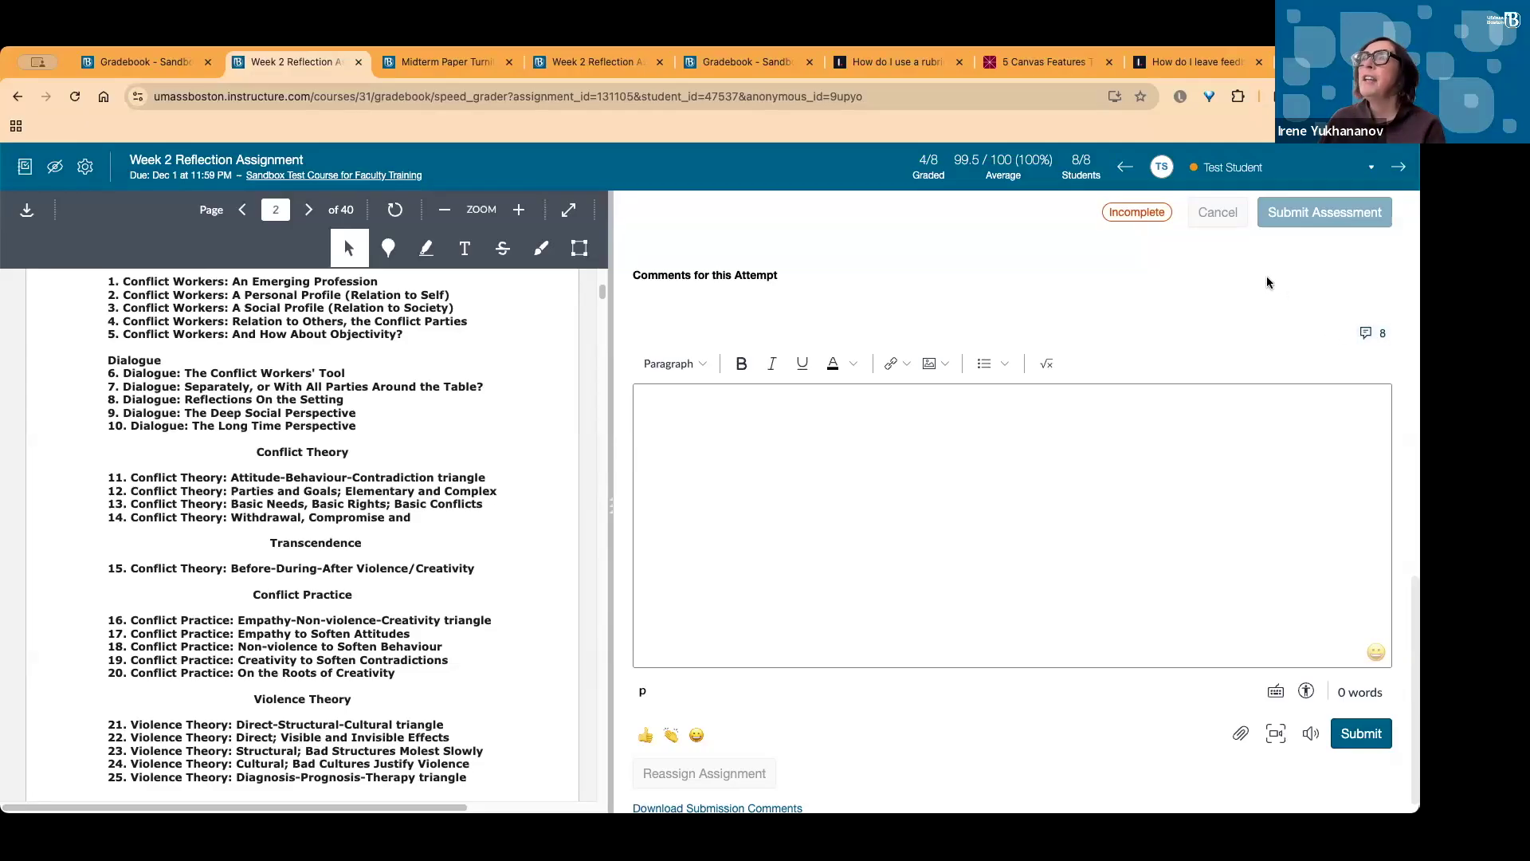
click(1366, 334)
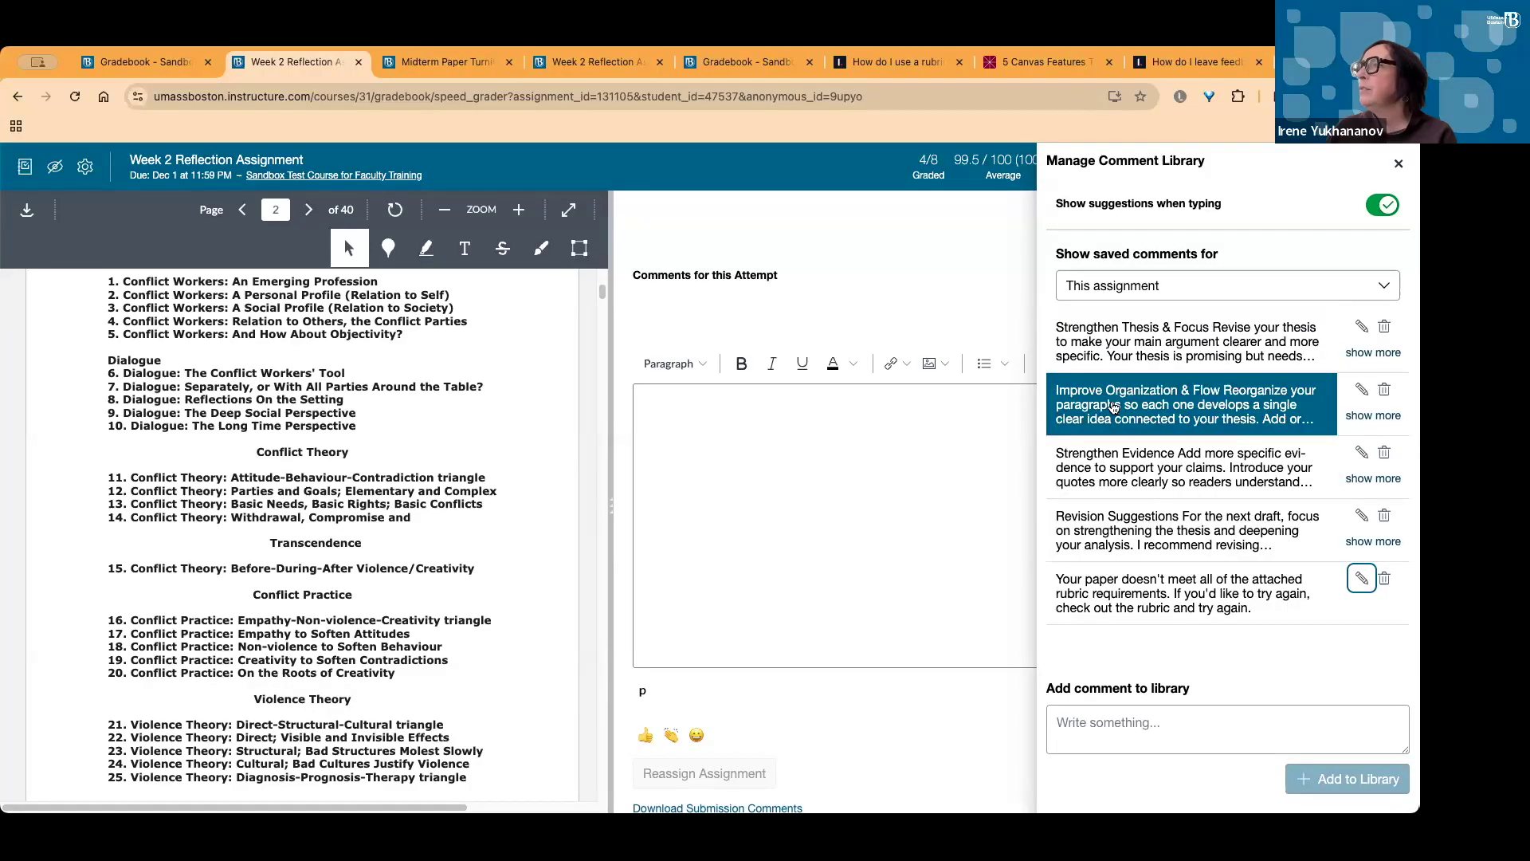
click(1265, 540)
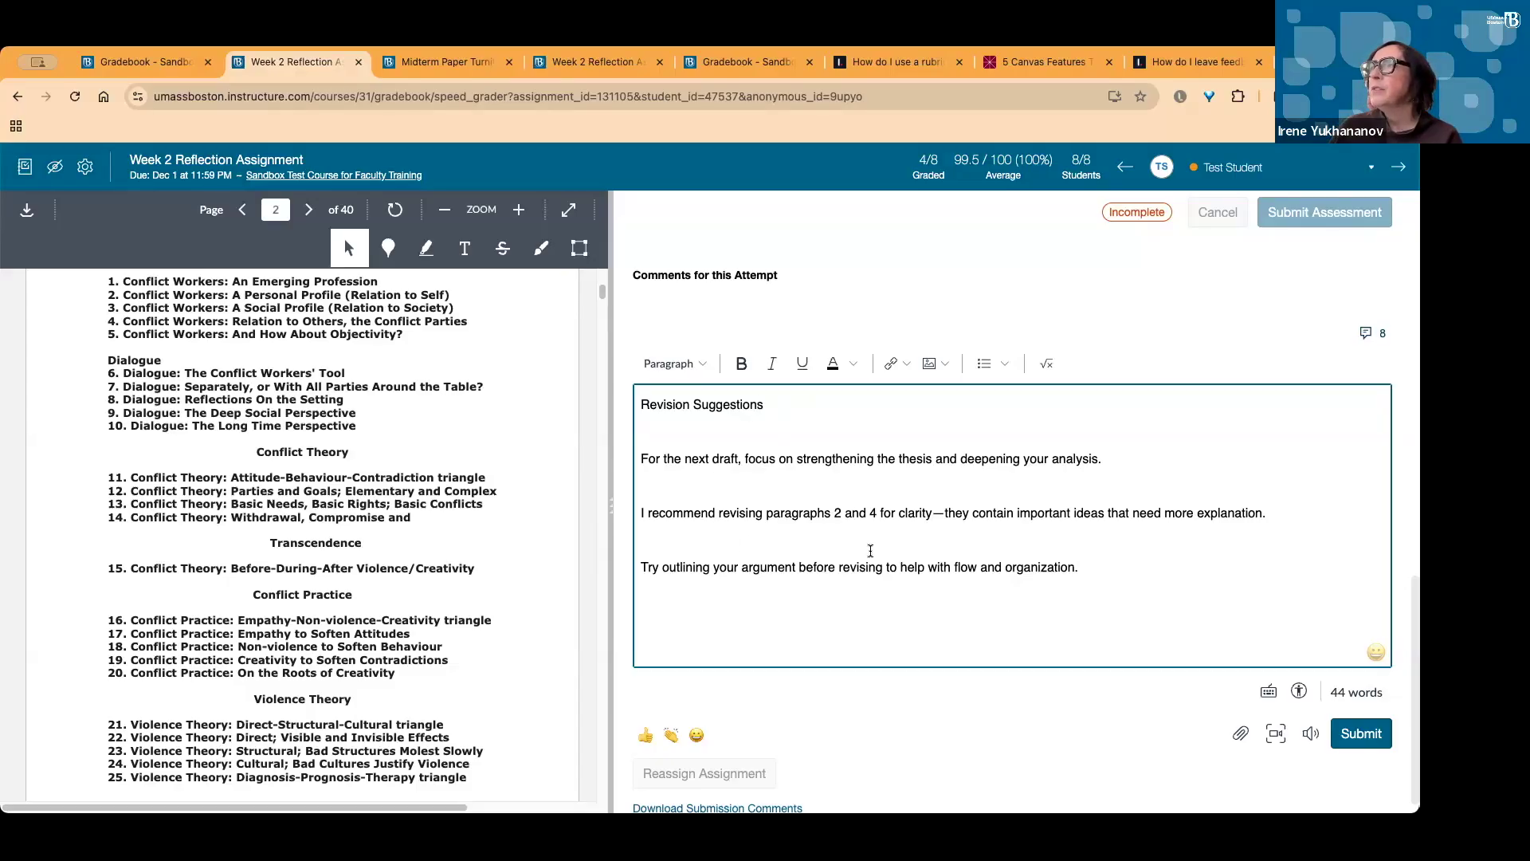
Browse the course content available for linking in the comment, including the Modules list, and close it without adding a link
click(902, 364)
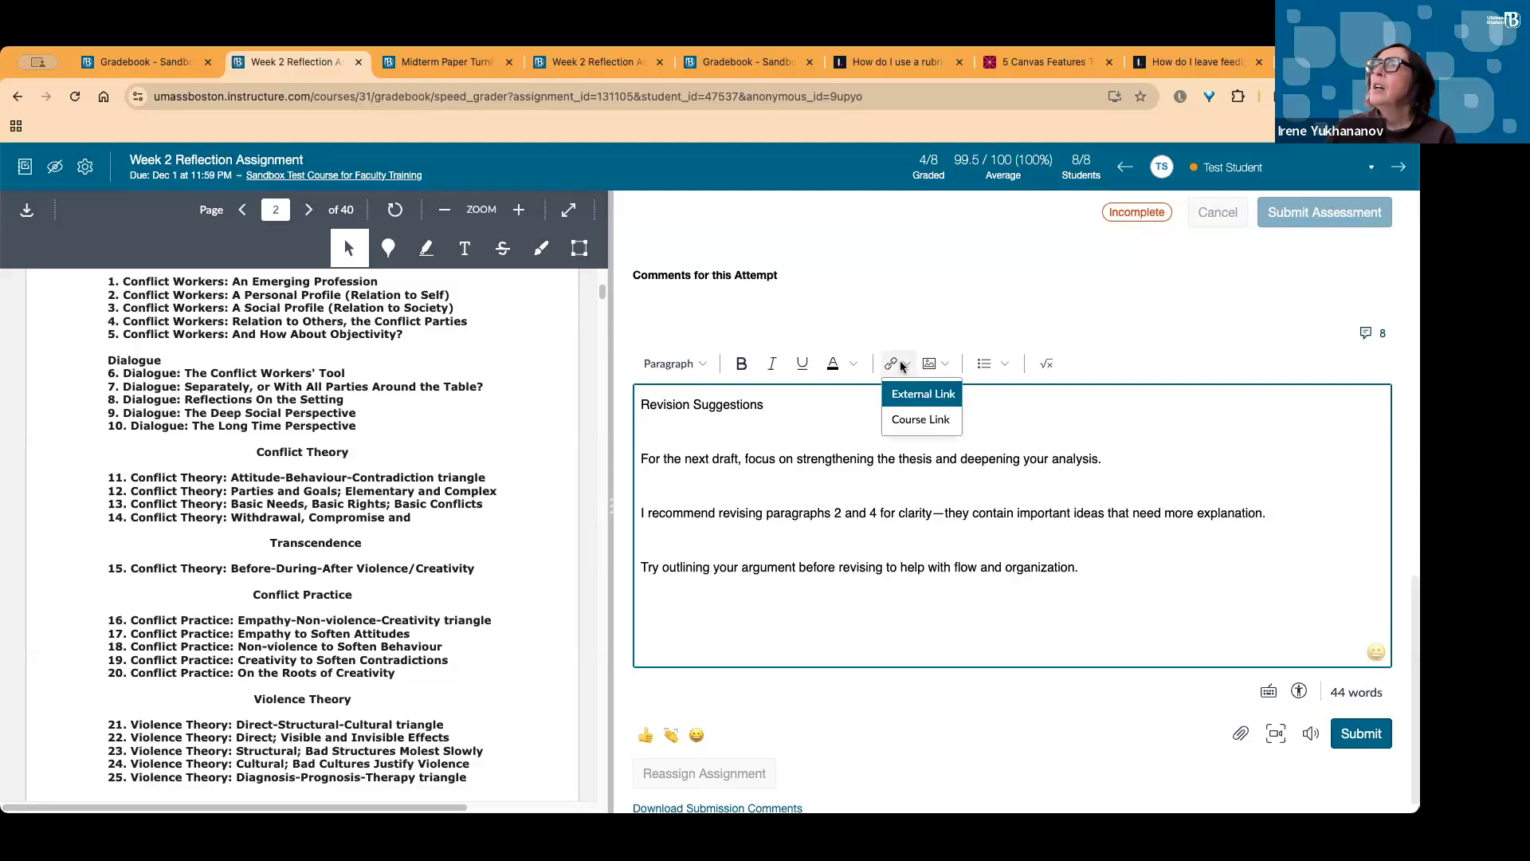
click(921, 420)
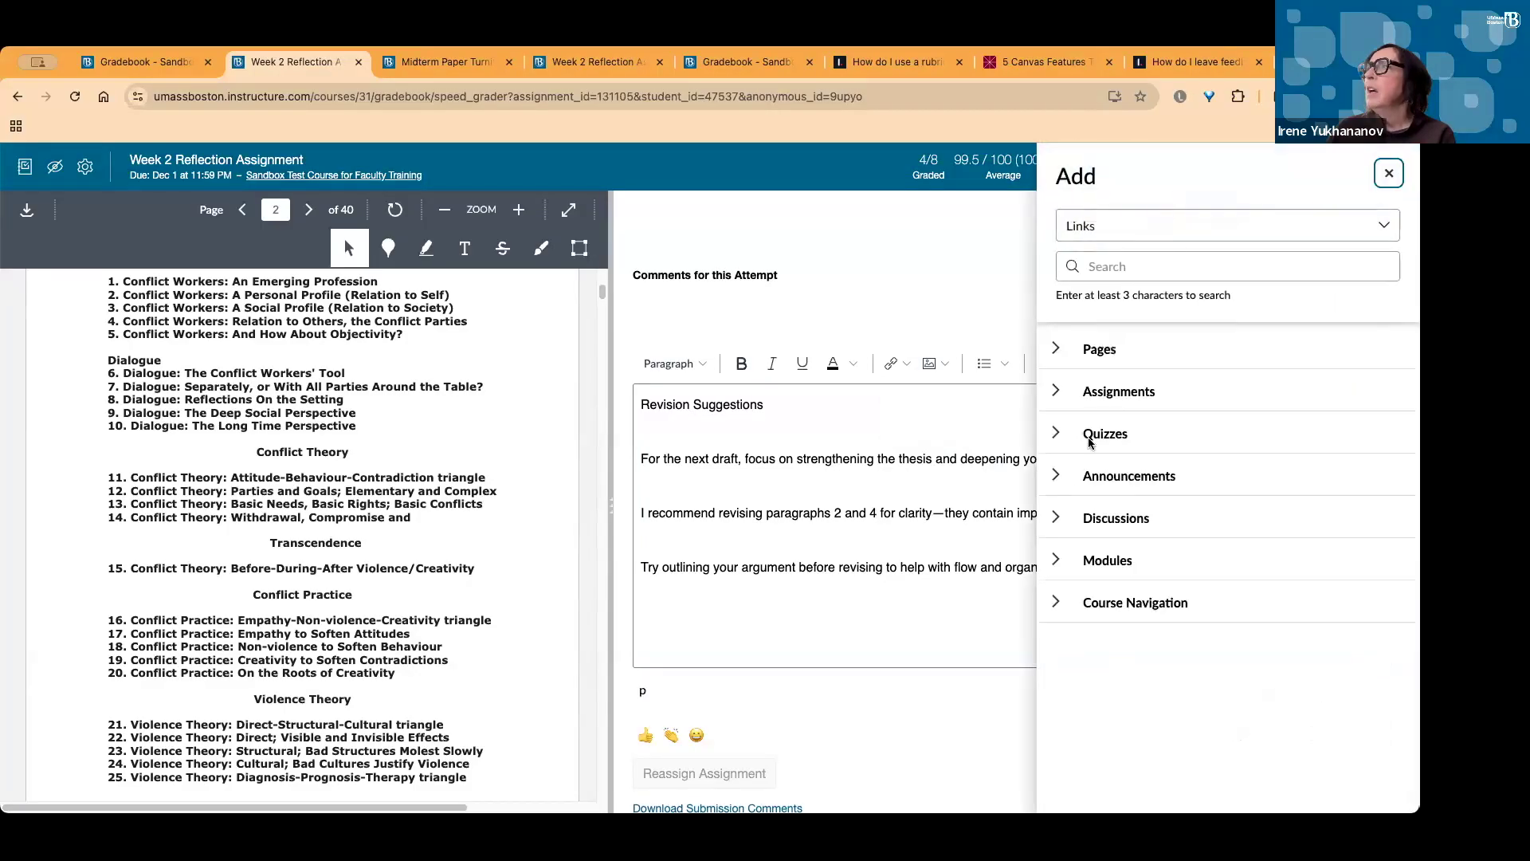
click(1057, 560)
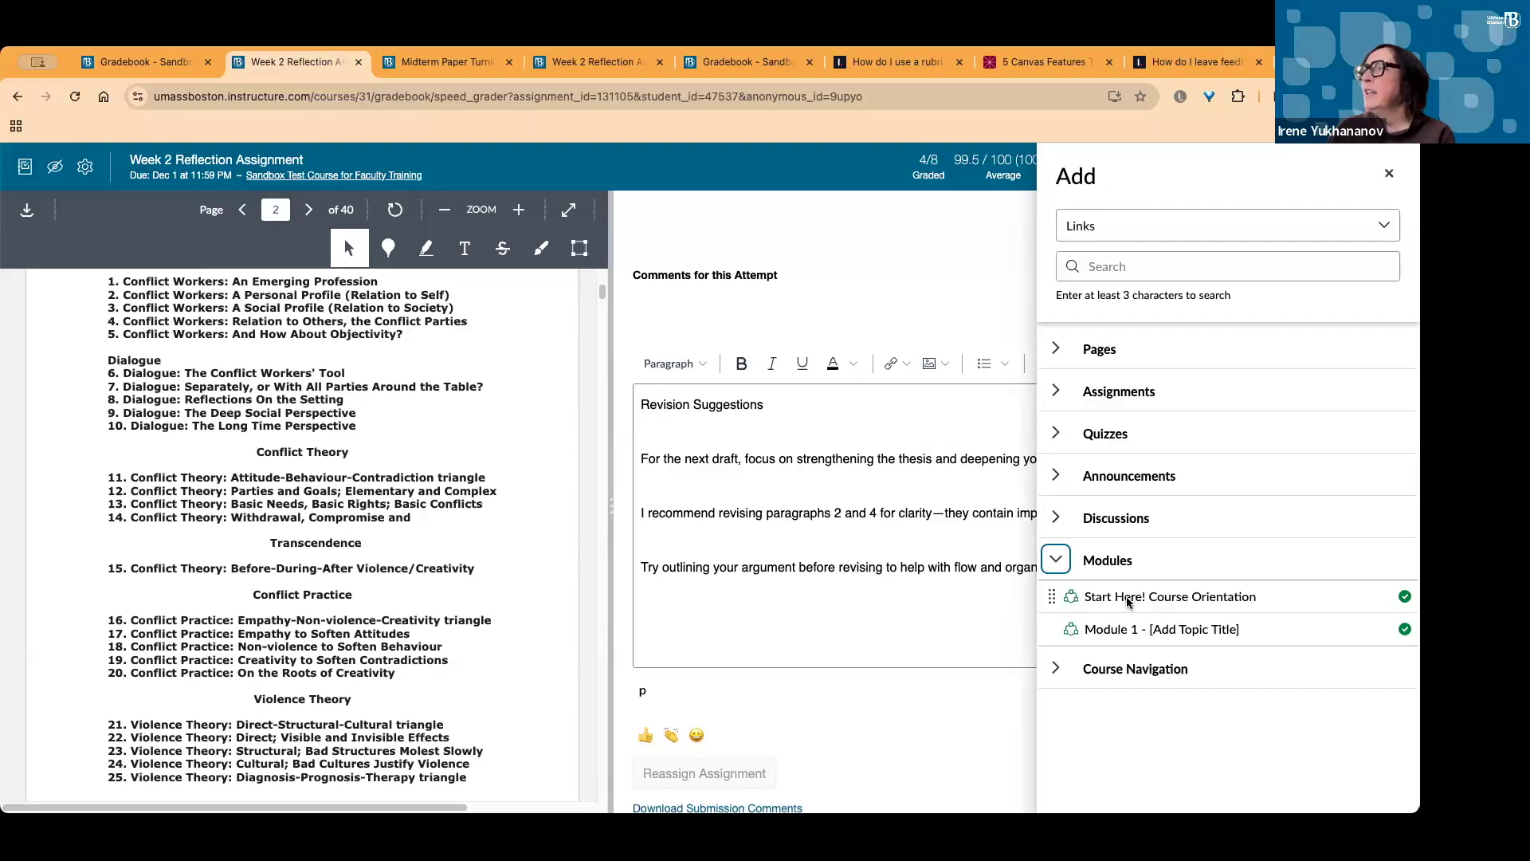
click(1001, 636)
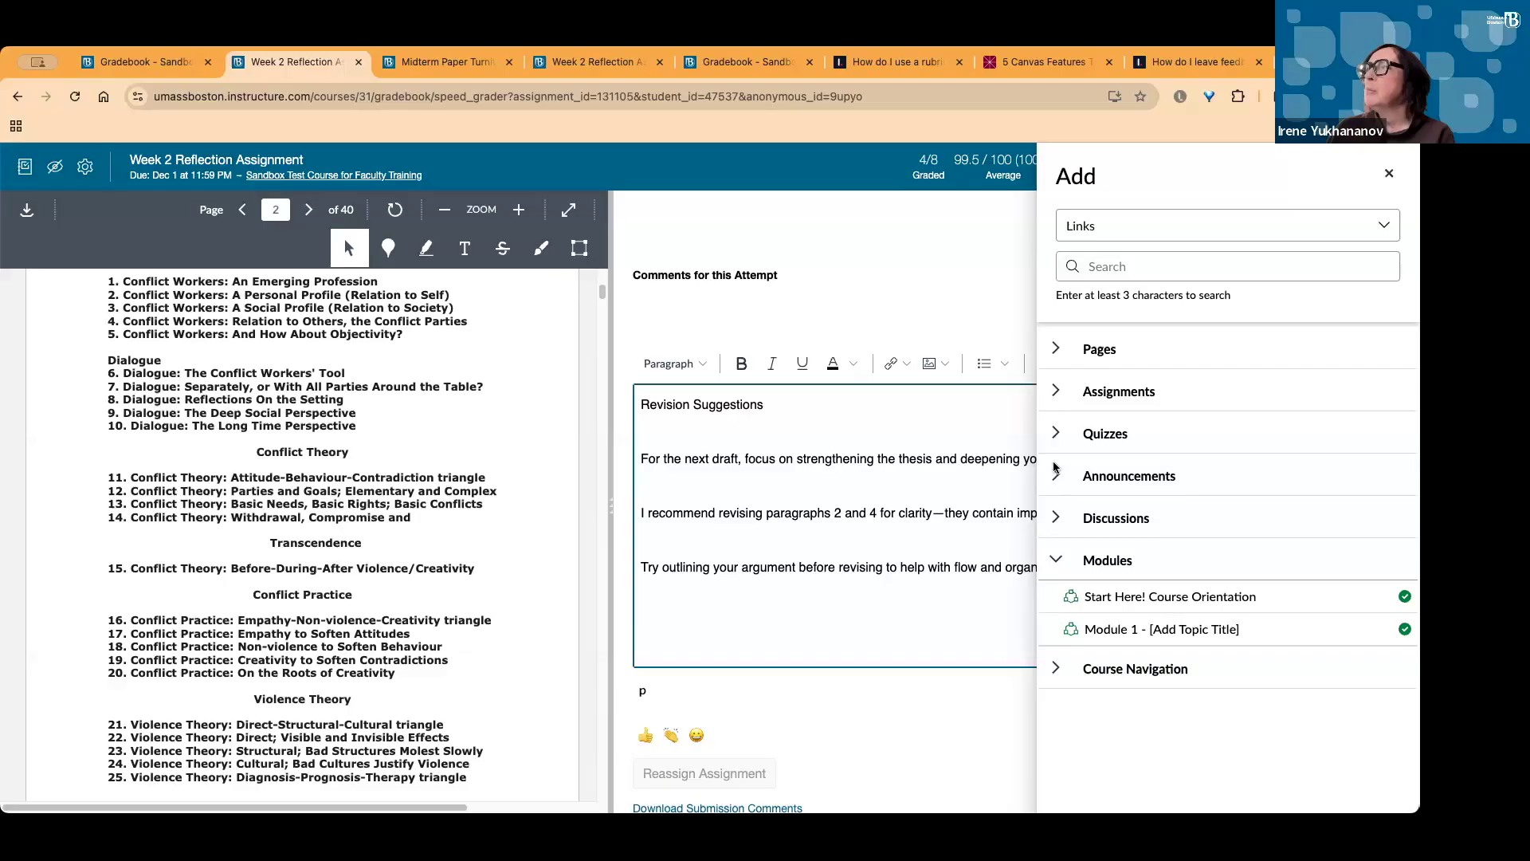
click(1389, 173)
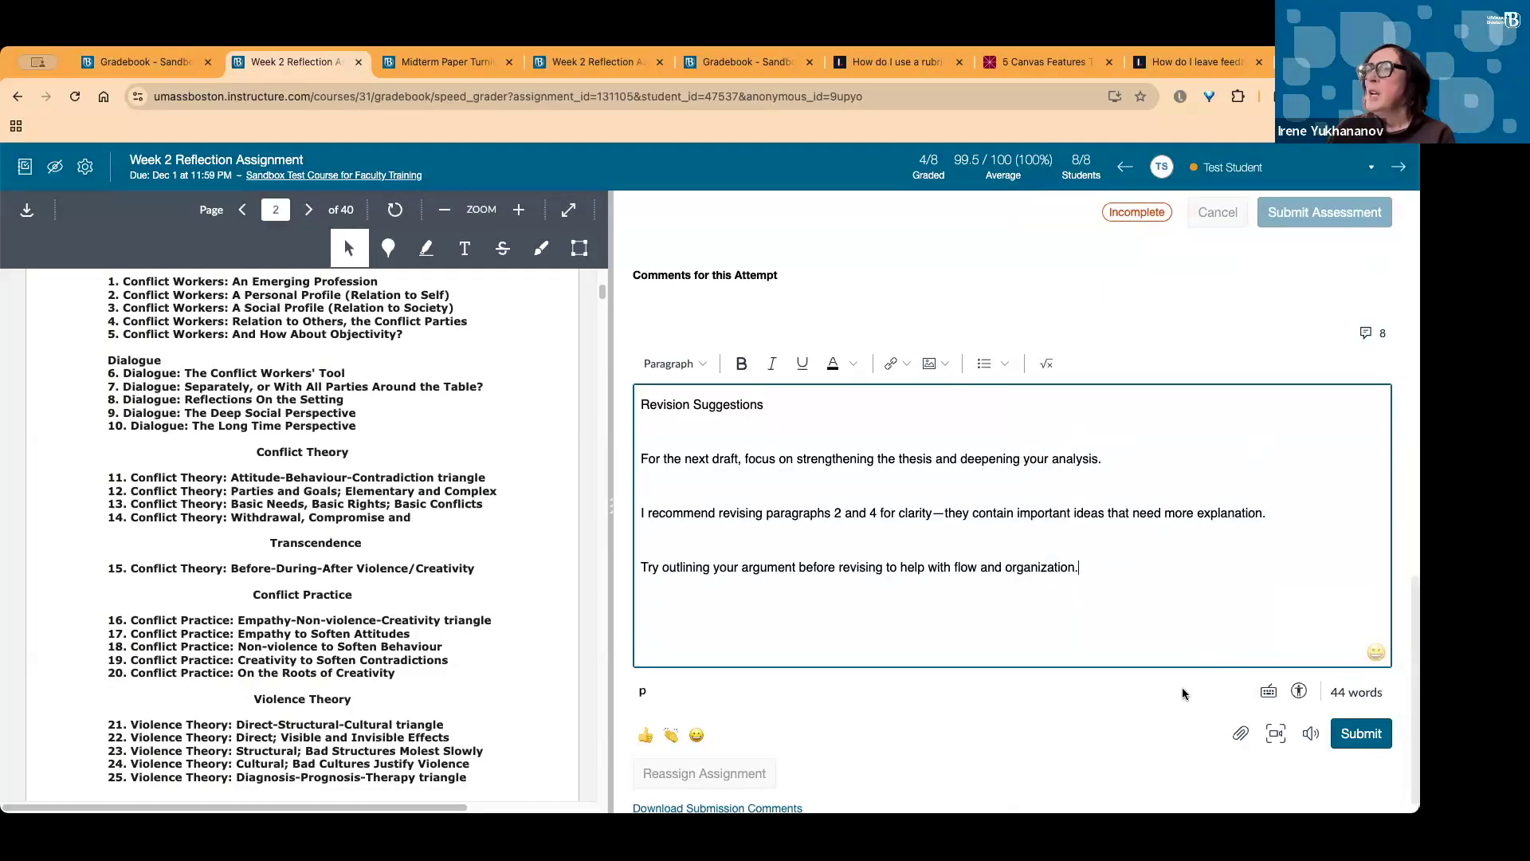
Narrow the grading pane to enlarge the submission view, and delete the whole Revision Suggestions comment from the editor
scroll(1185, 686, down, 1)
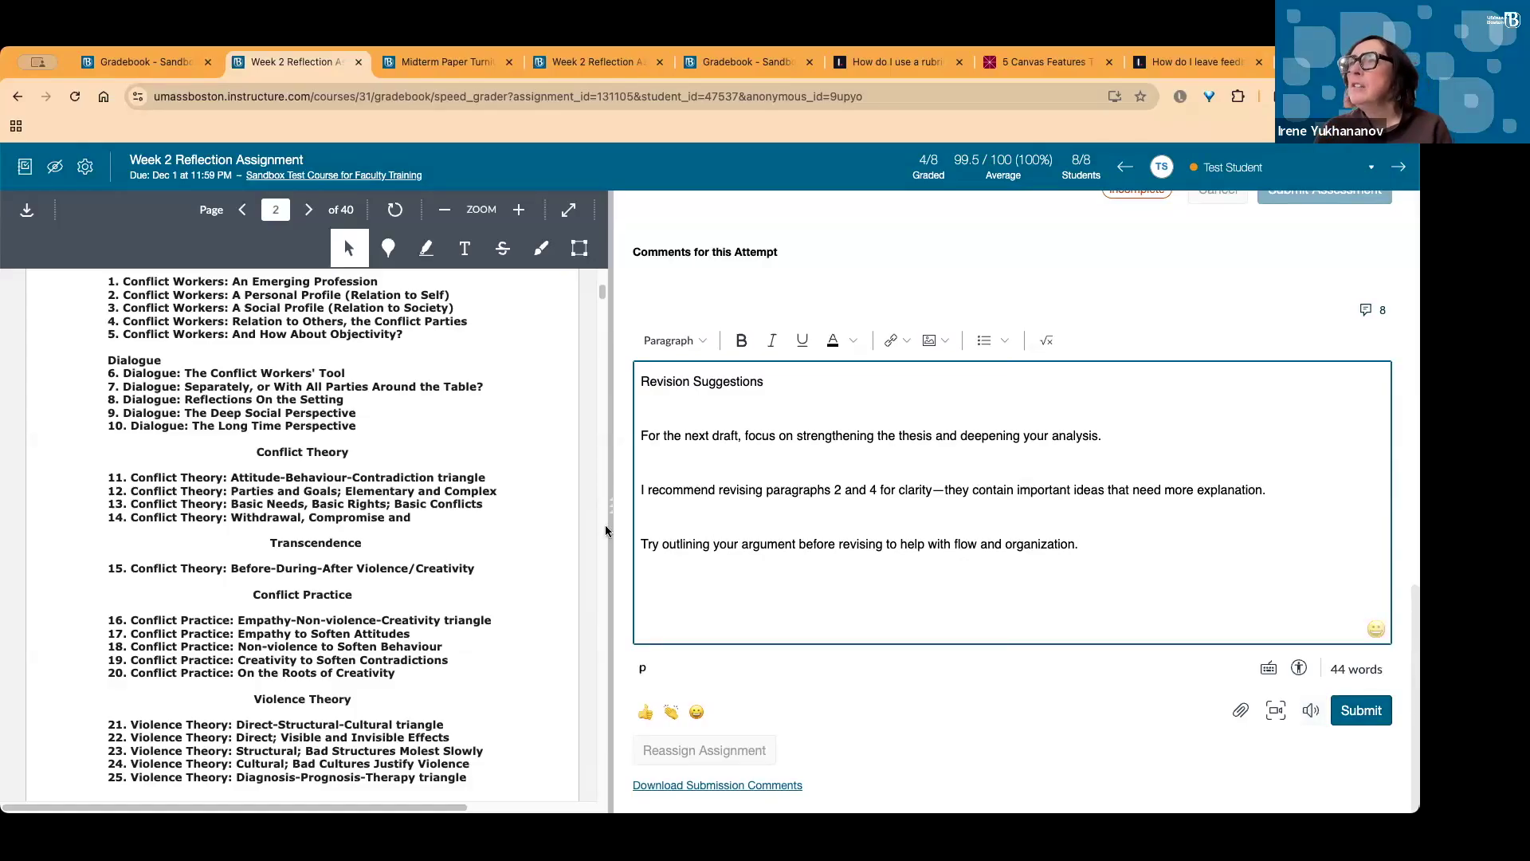
drag(610, 510, 937, 510)
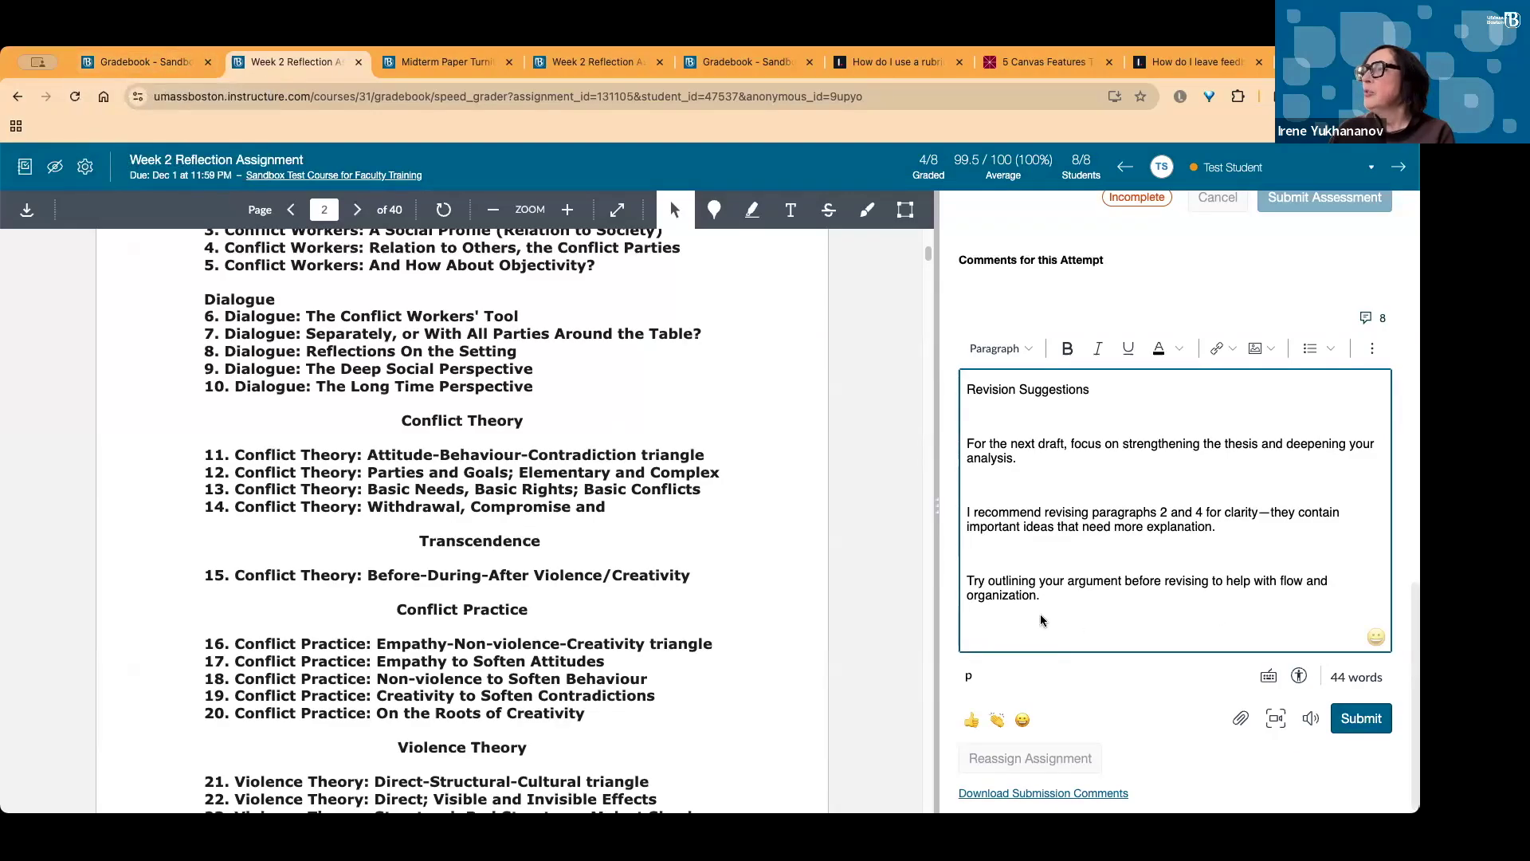
drag(1068, 614, 966, 359)
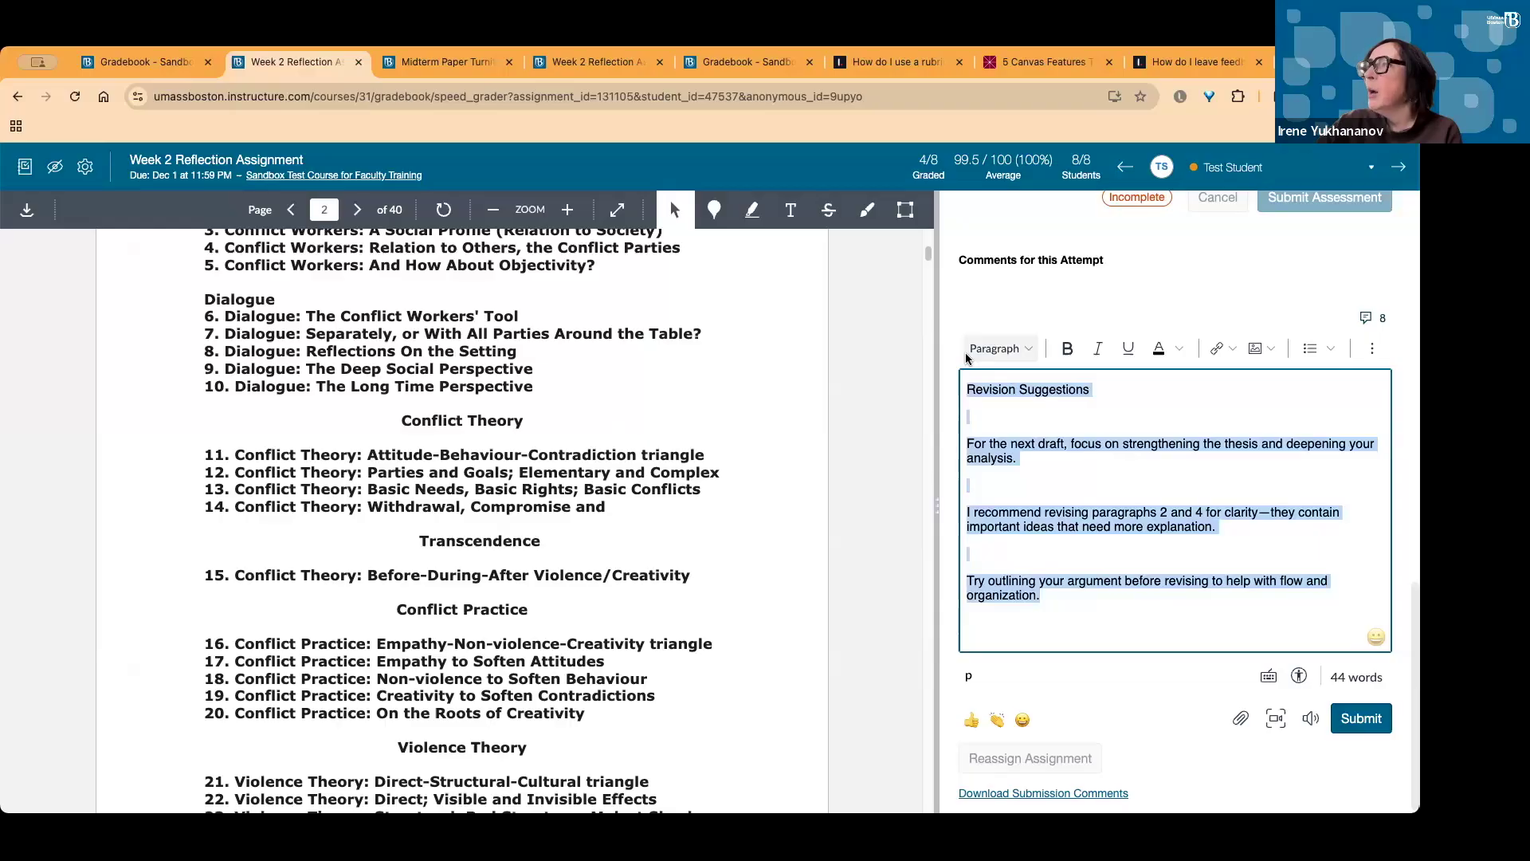
click(1065, 608)
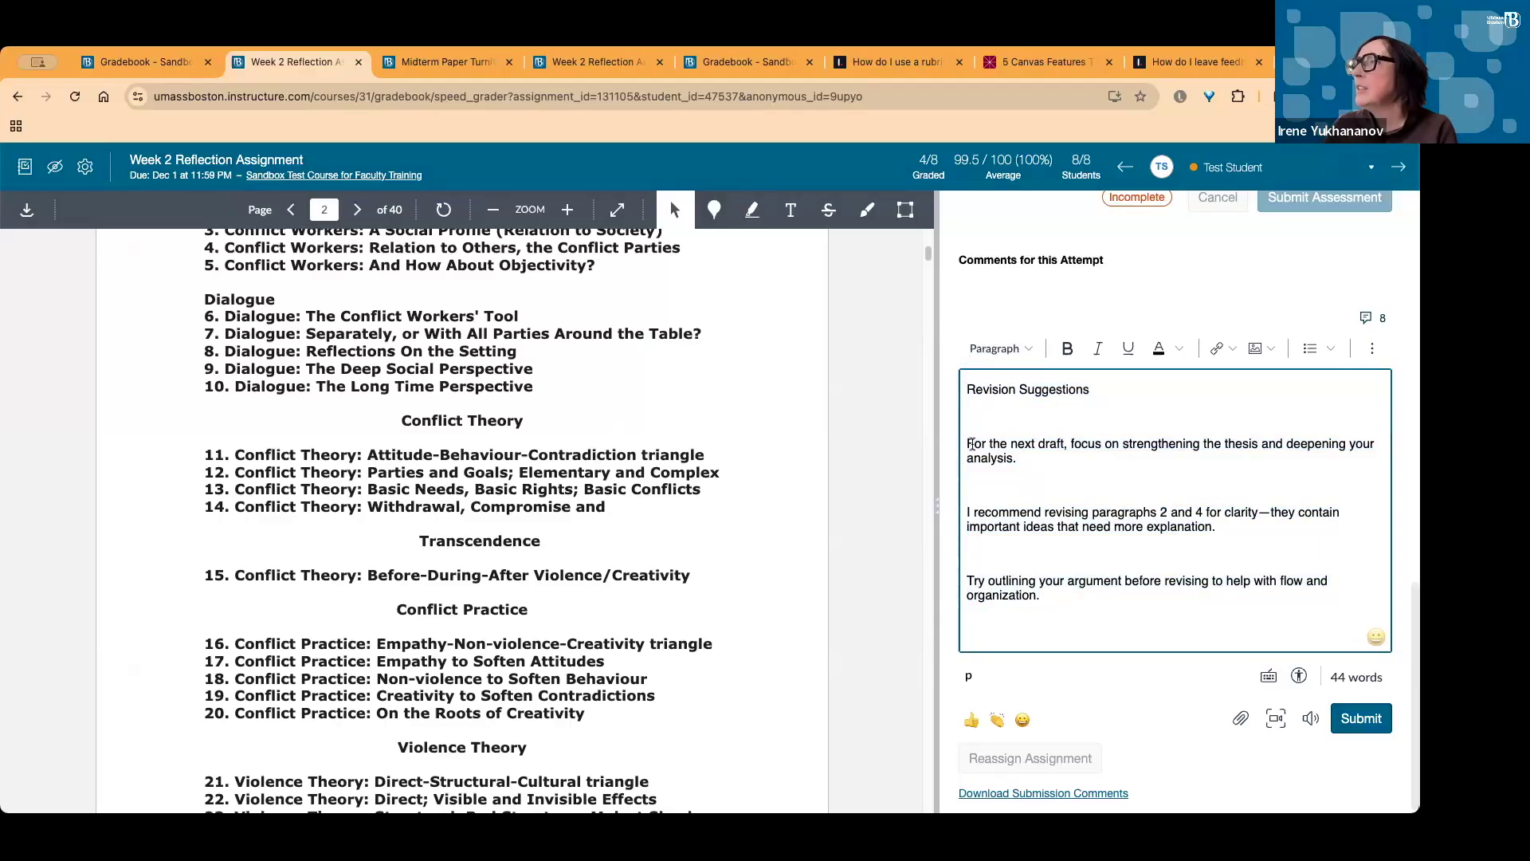
drag(966, 387, 1042, 629)
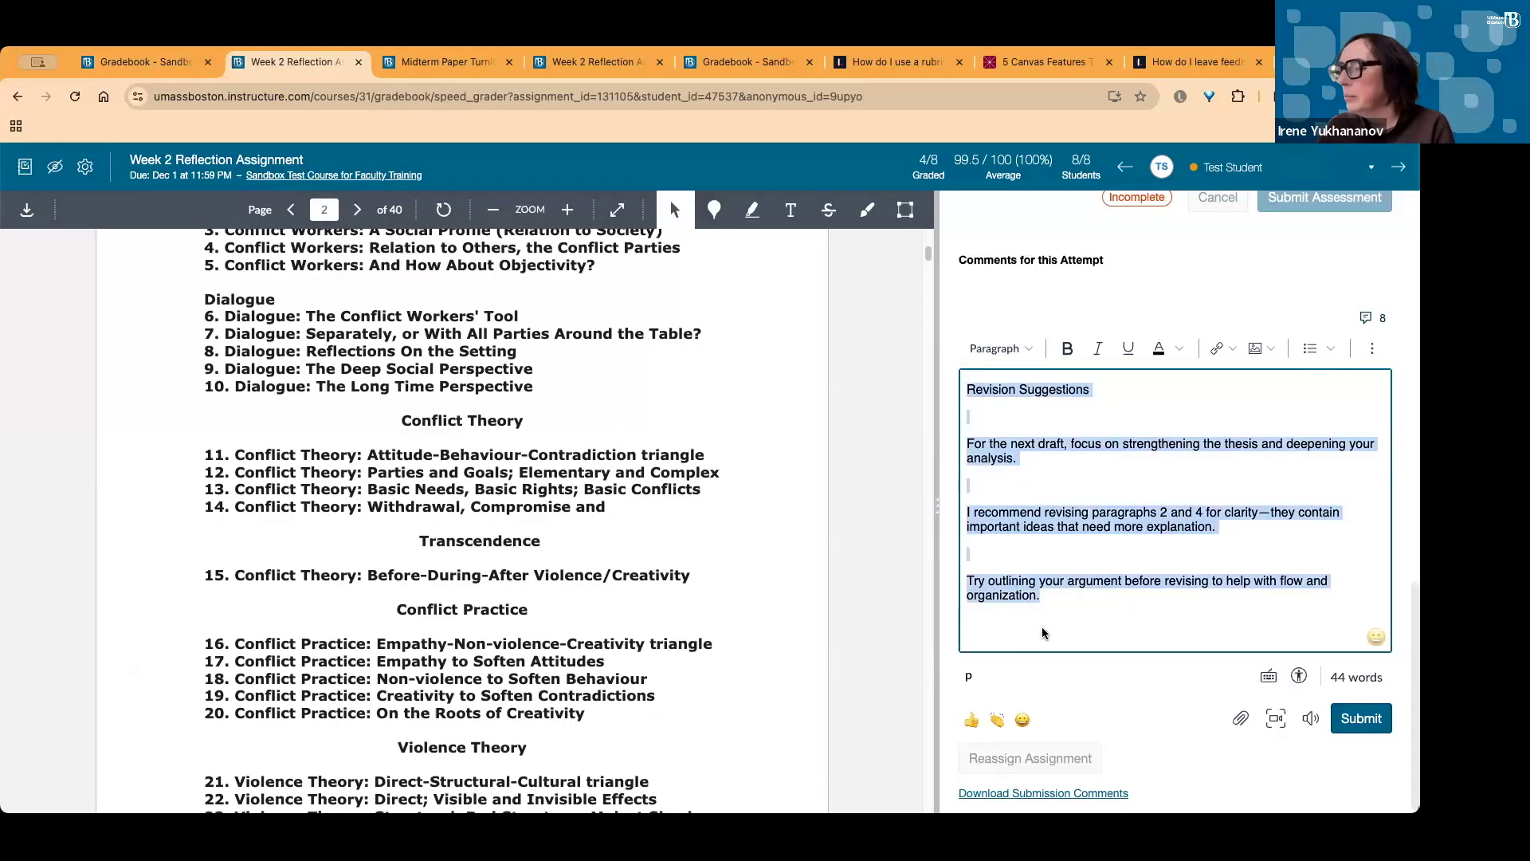
key(BackSpace)
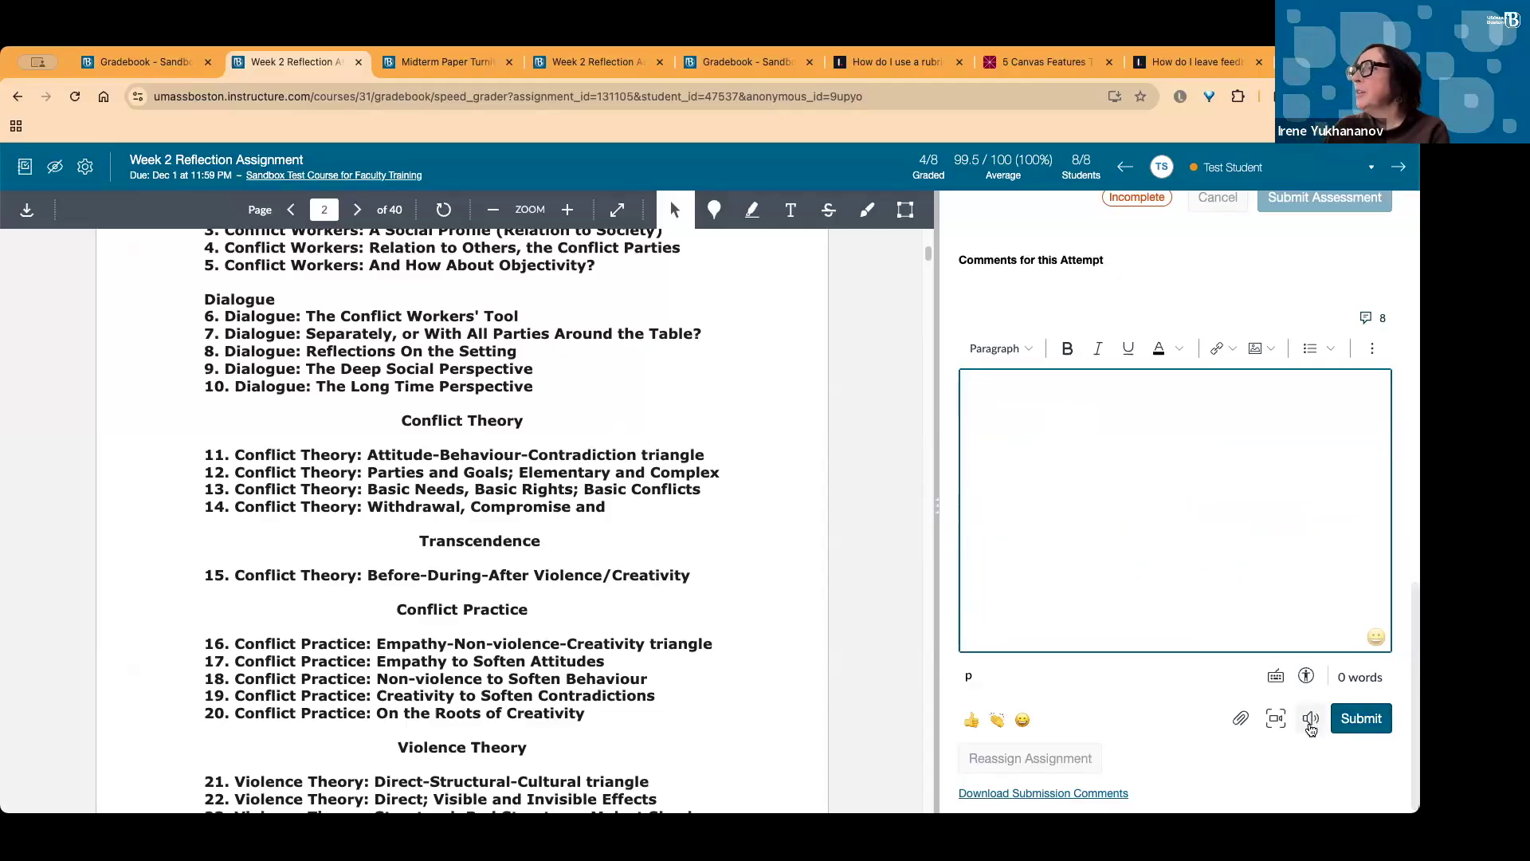
Dictate a sample feedback comment into the editor with Speech to Text, and clear the dictated text
click(1311, 719)
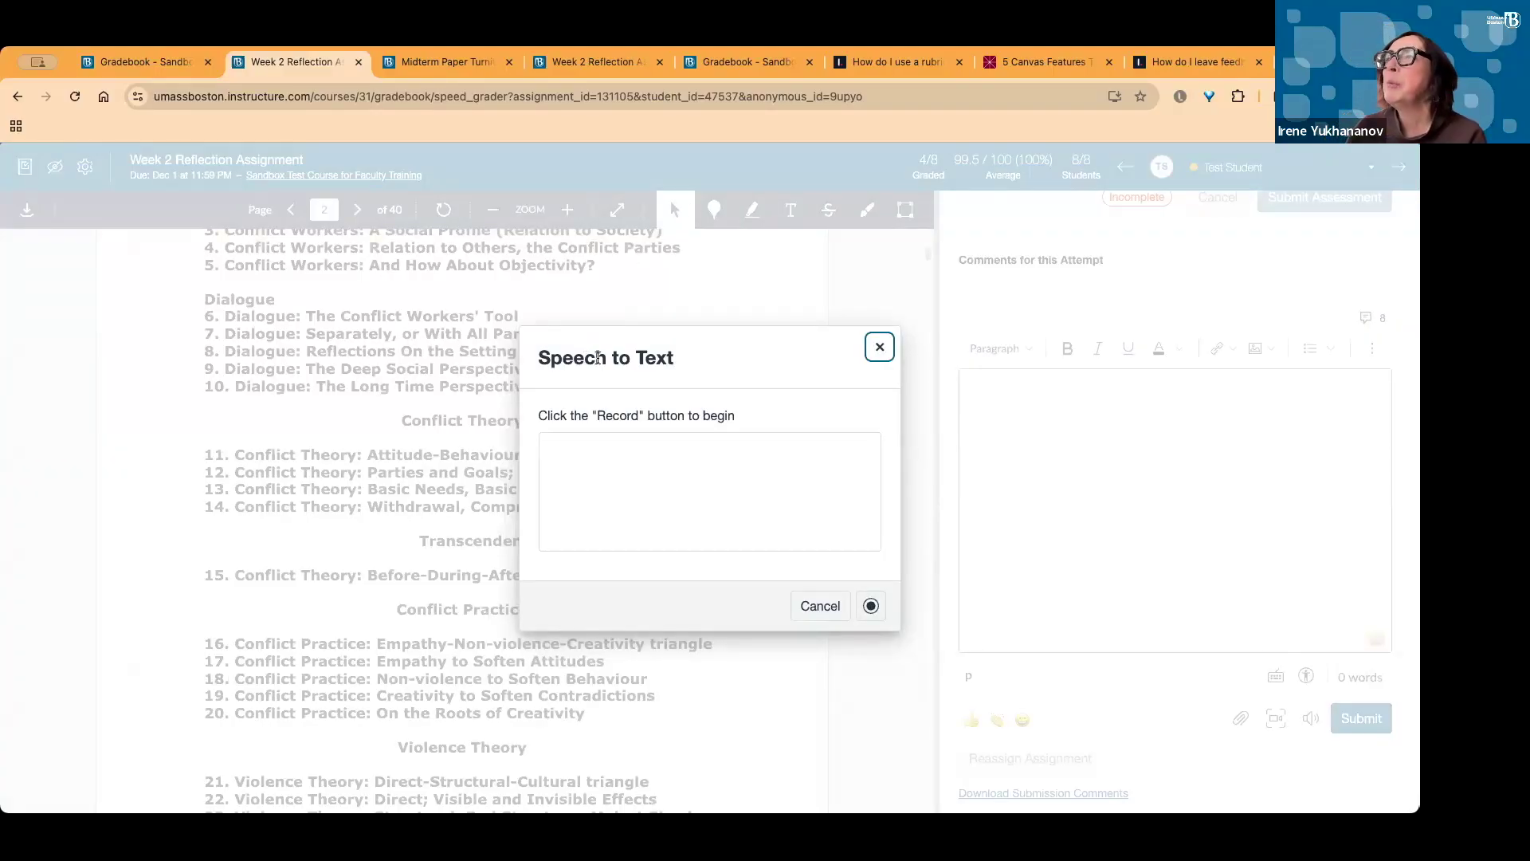
click(870, 607)
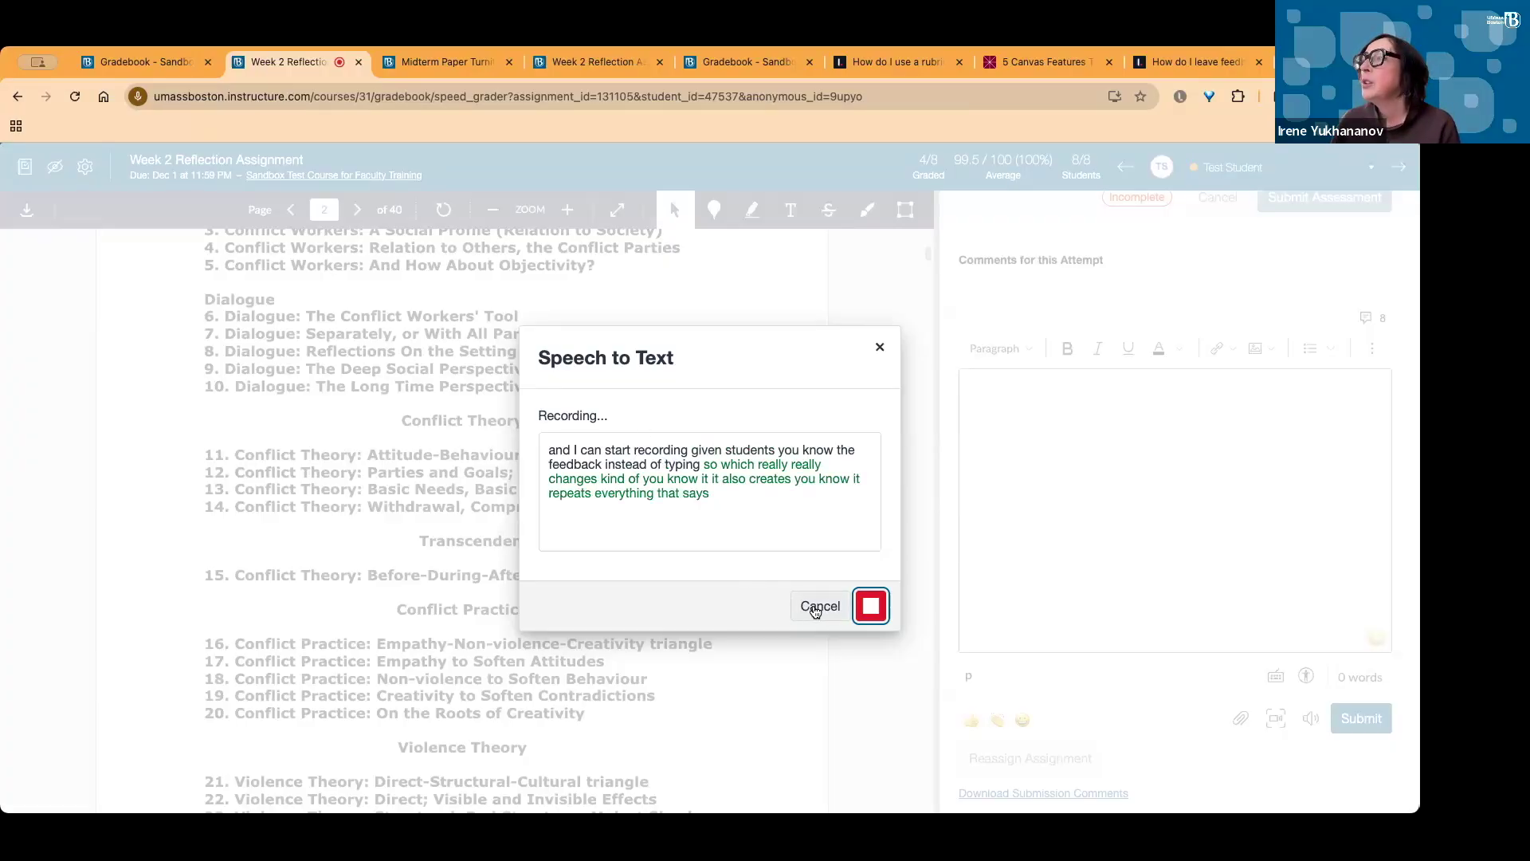
click(874, 606)
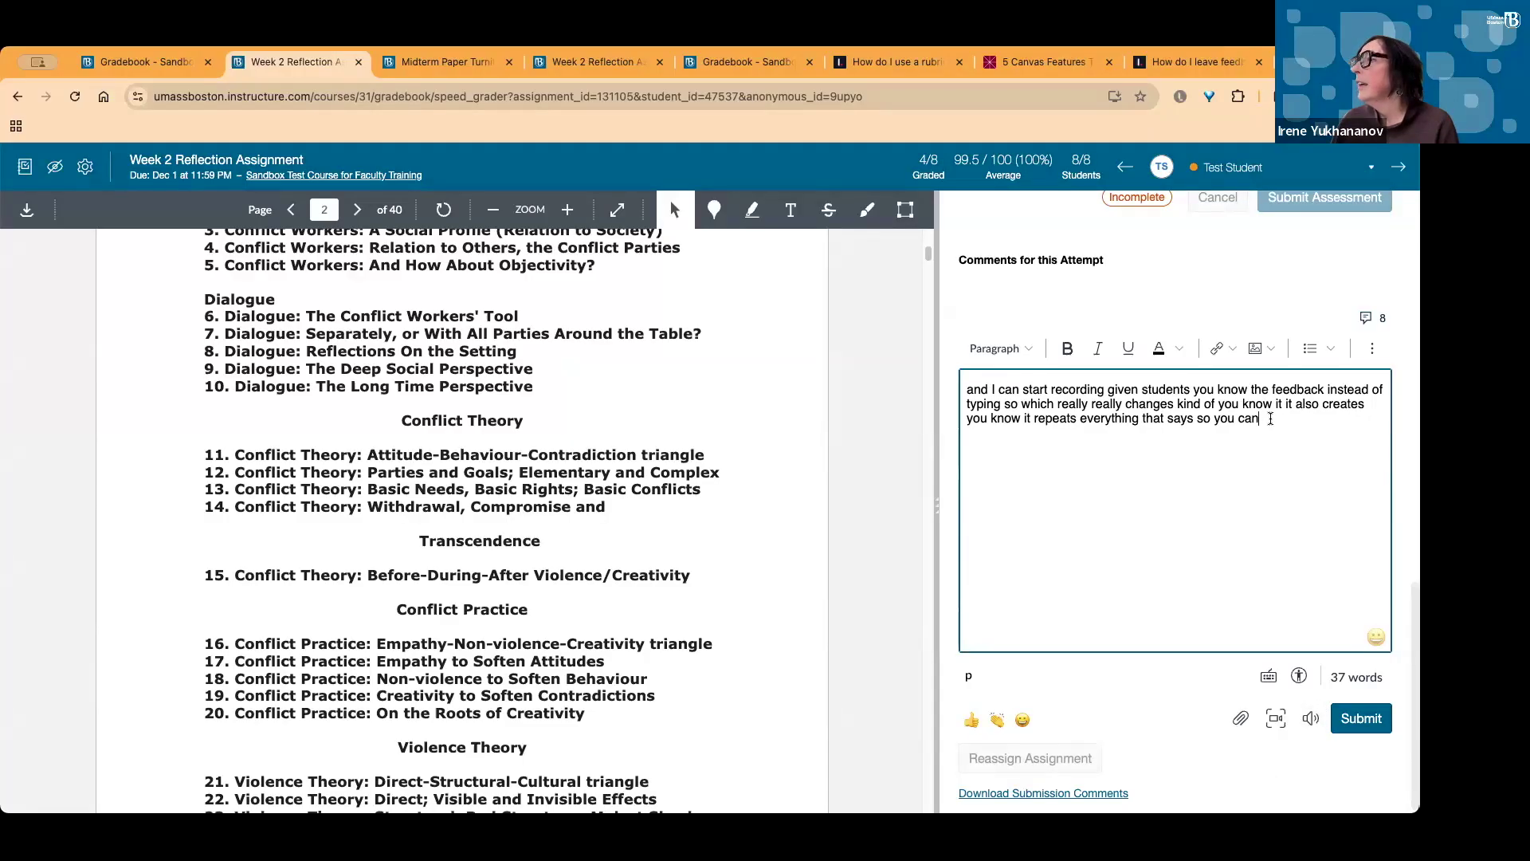
drag(1270, 419, 925, 350)
key(BackSpace)
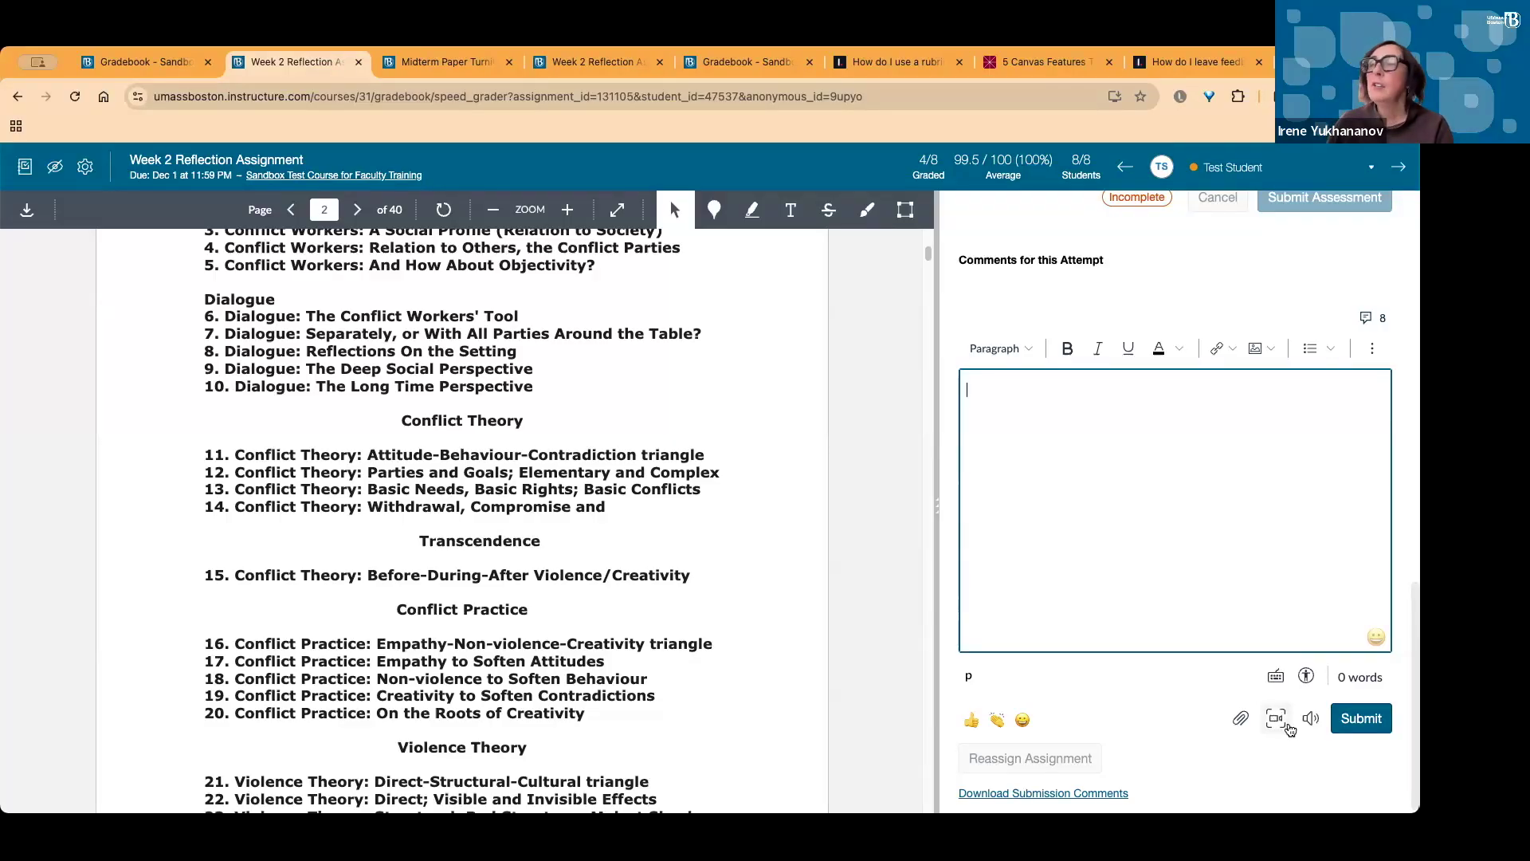
Record a webcam video comment of about 22 seconds for this attempt with Studio Capture, and finish the recording
click(1275, 718)
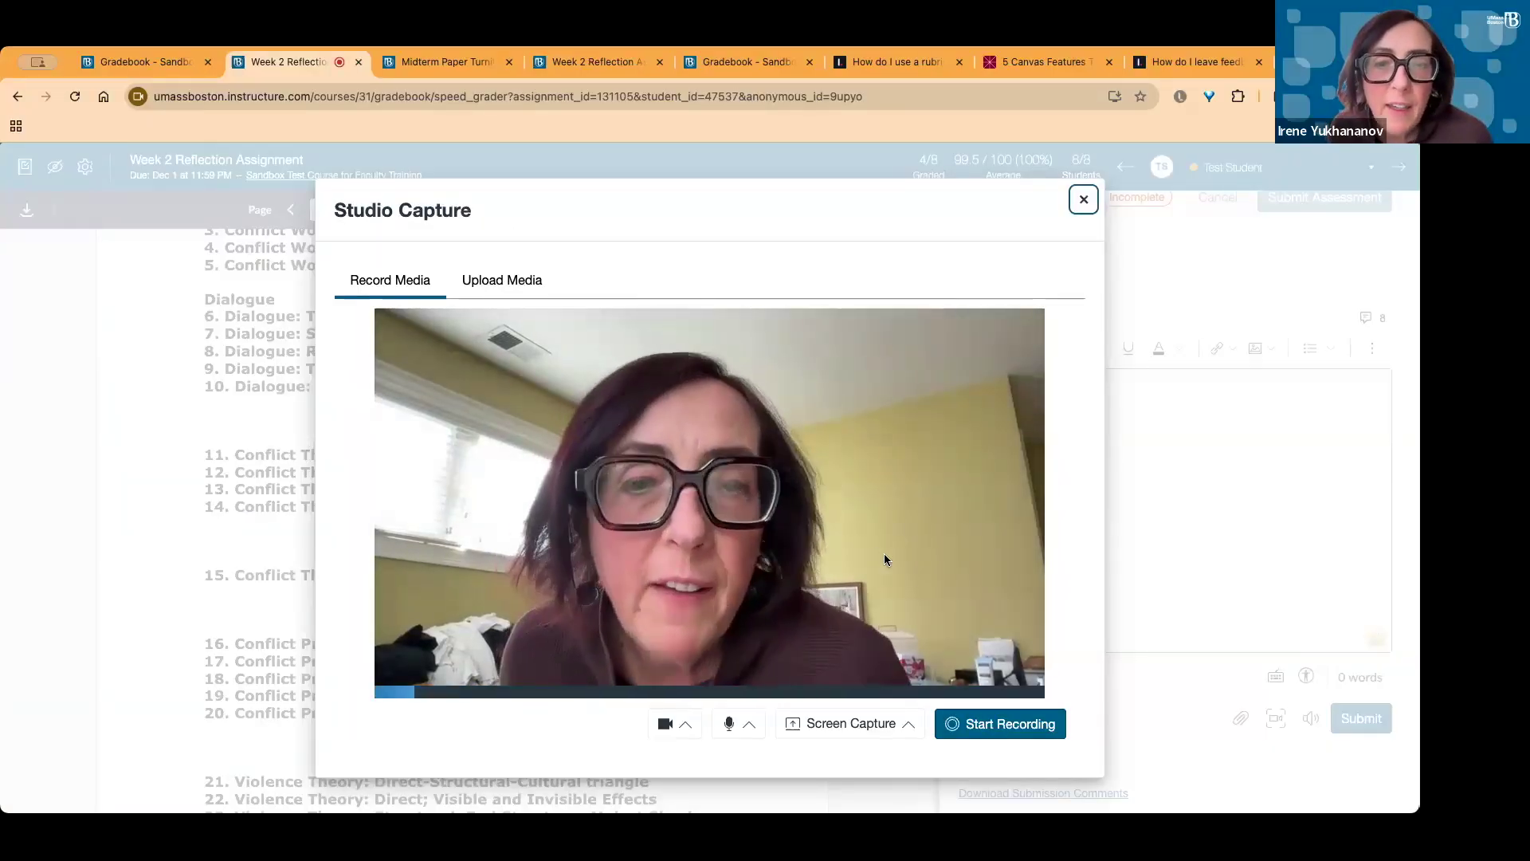
click(682, 727)
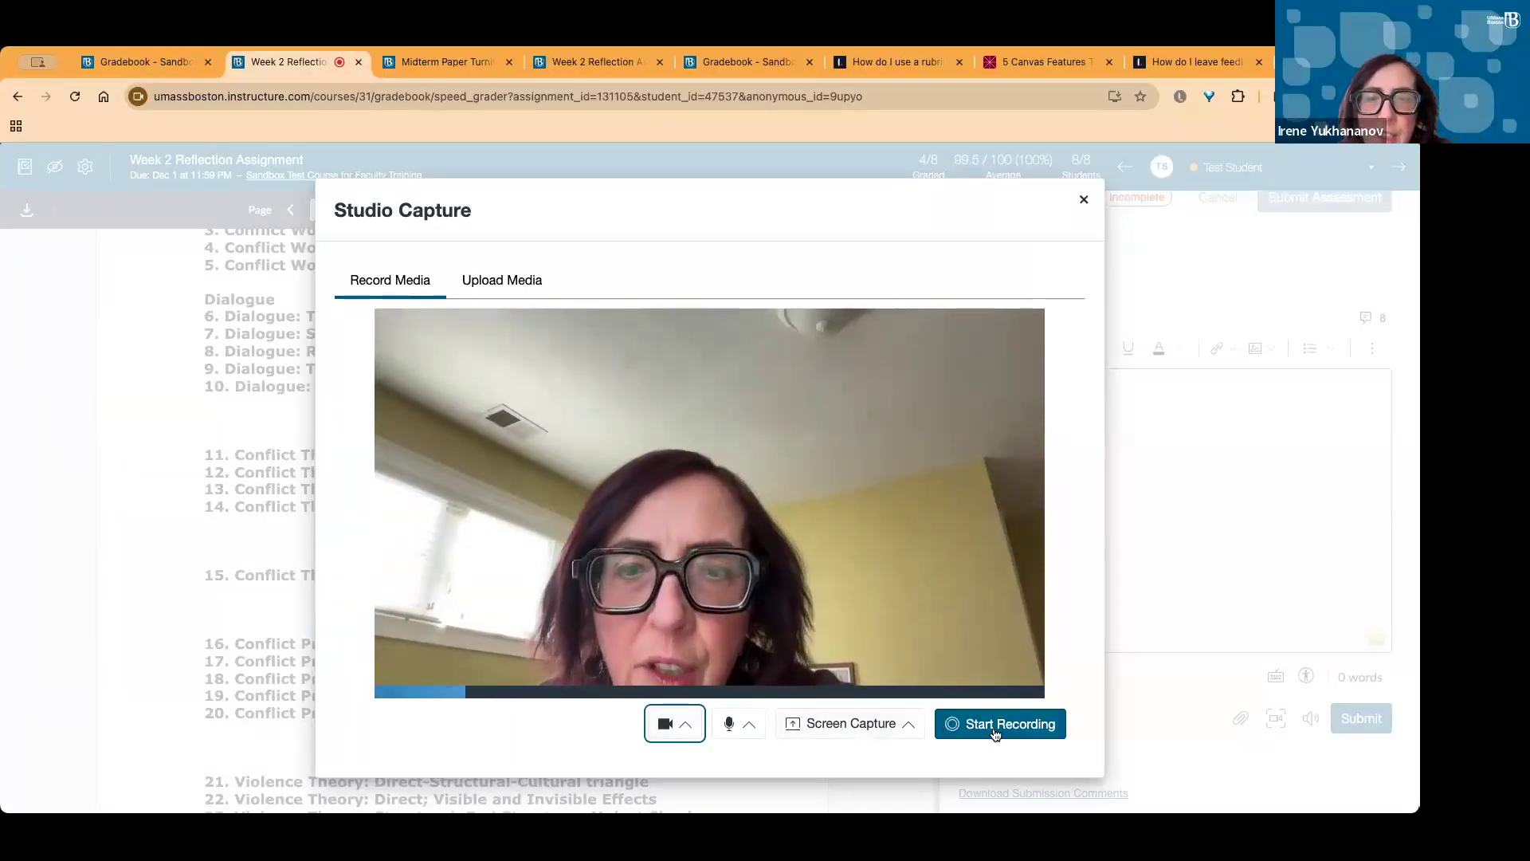
click(971, 723)
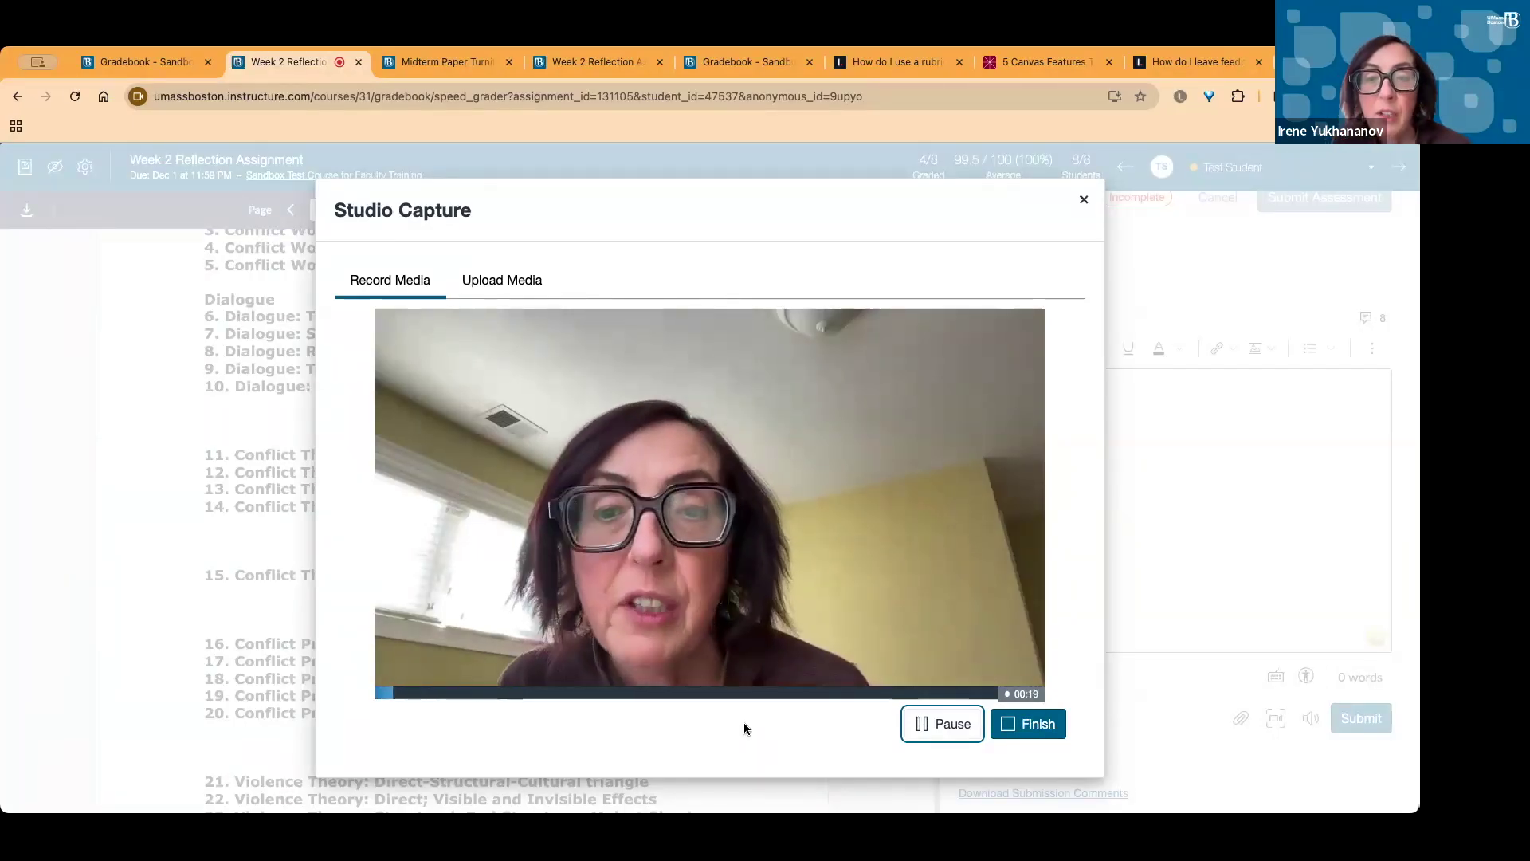
click(940, 723)
click(1026, 727)
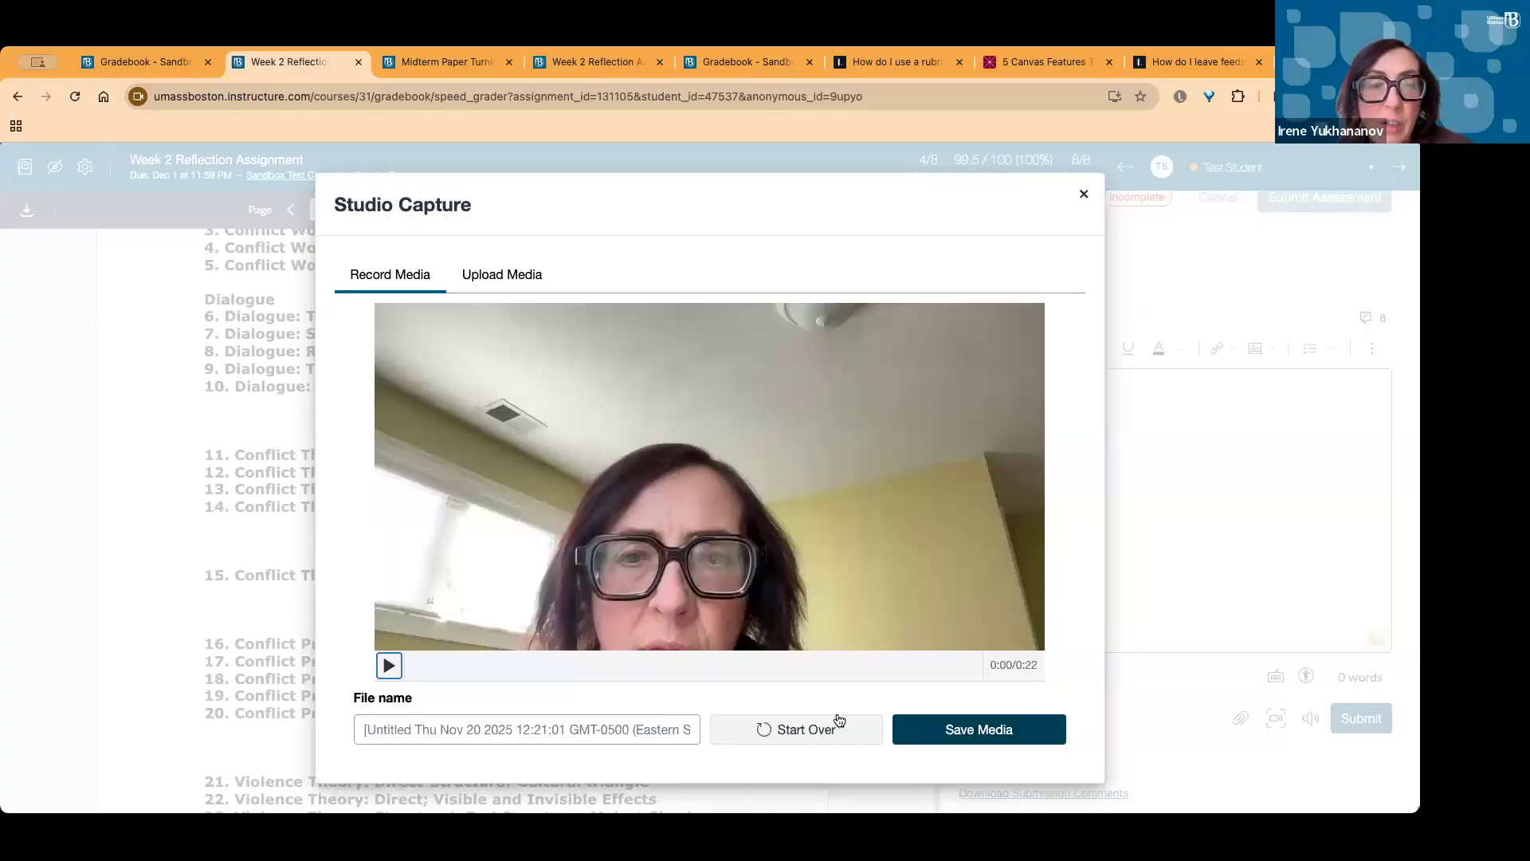
Preview the start of the recorded video comment, discard the recording, and close Studio Capture without saving media
click(390, 666)
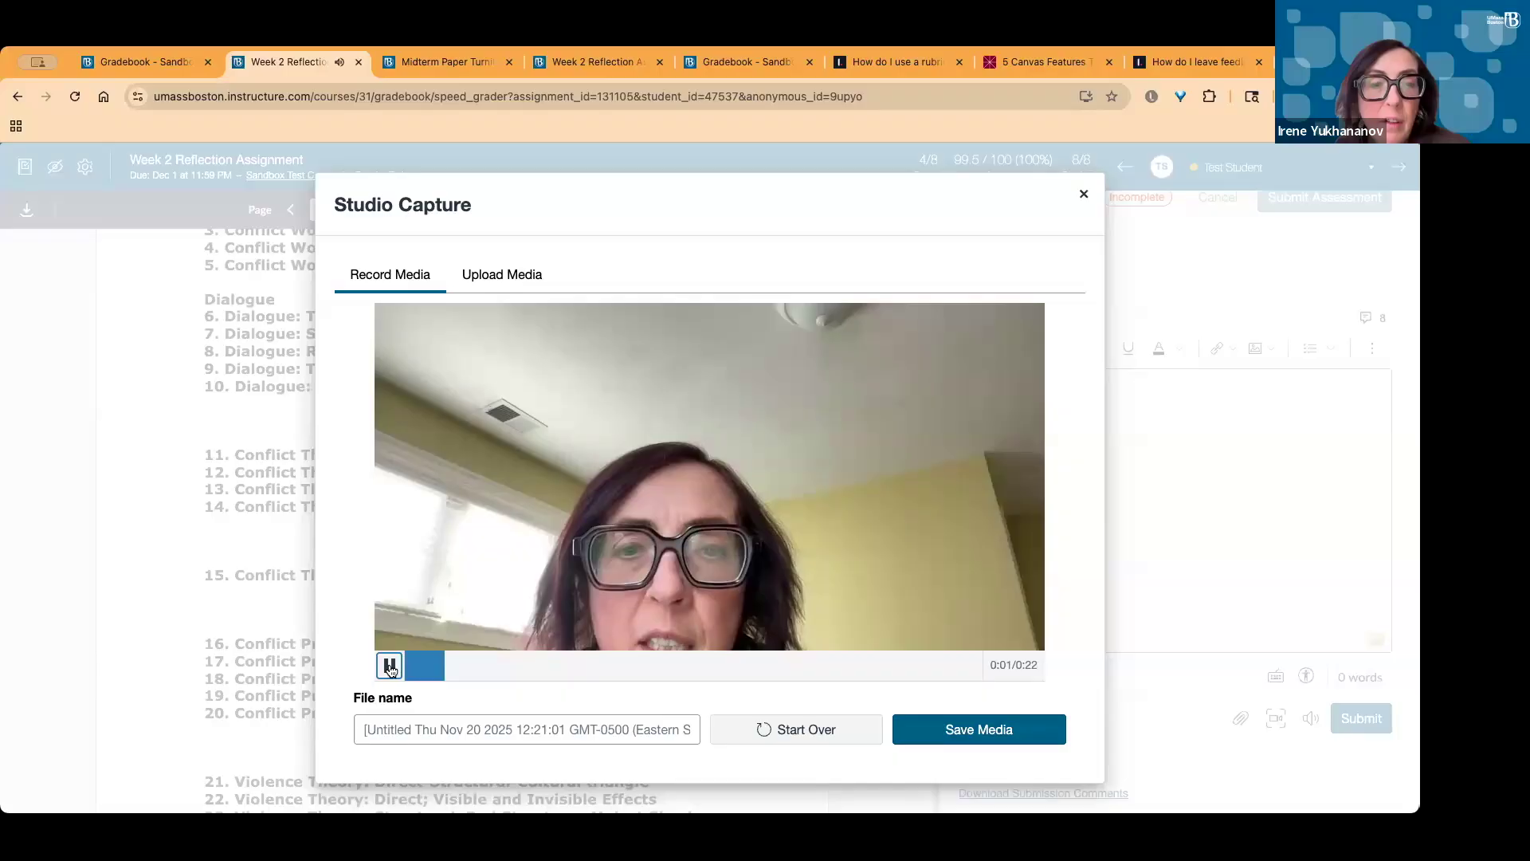
click(390, 668)
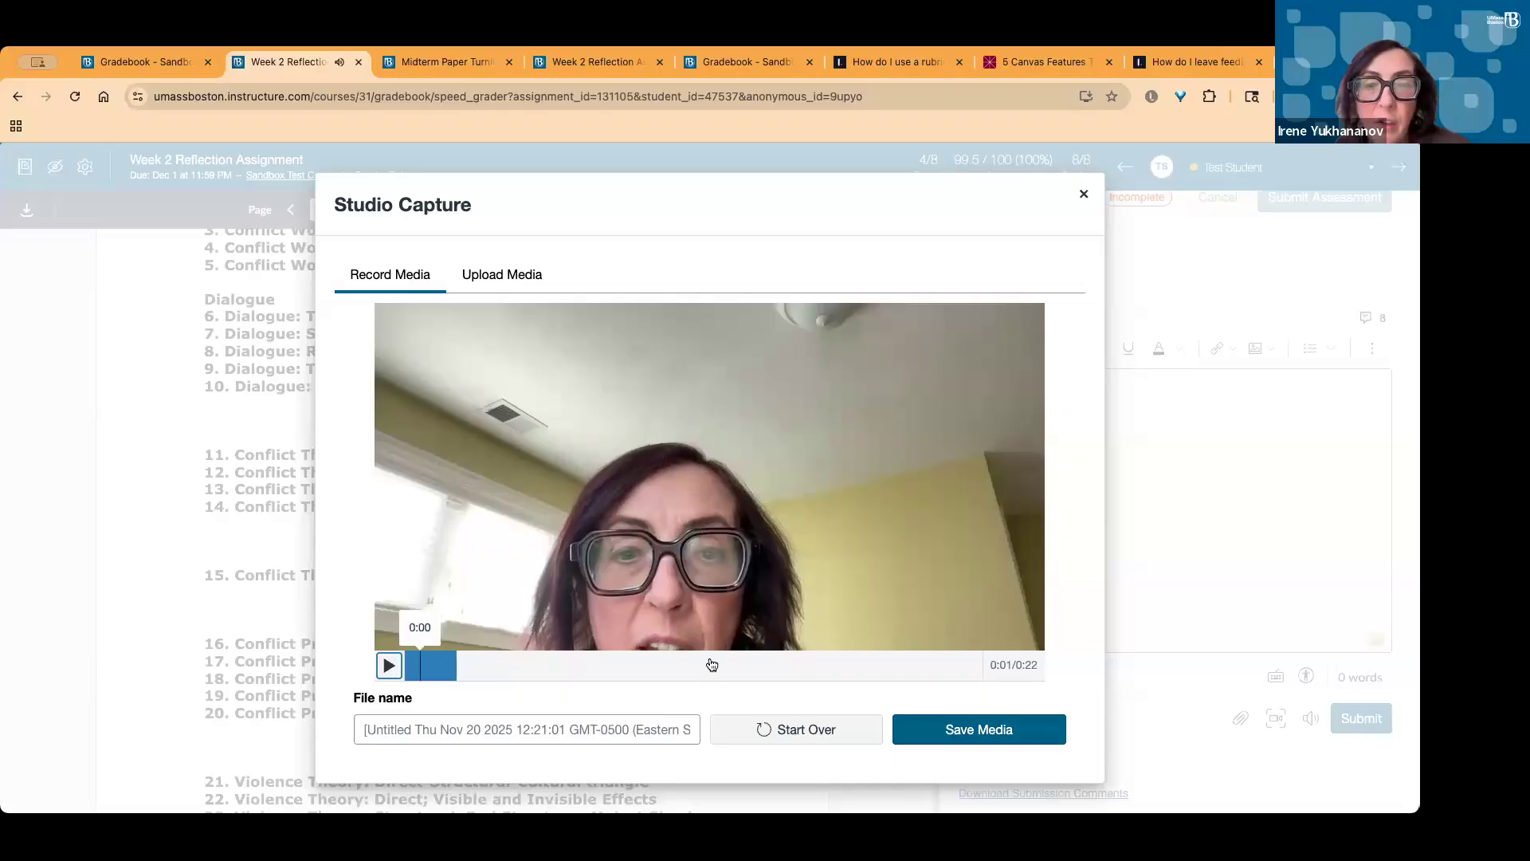
click(787, 730)
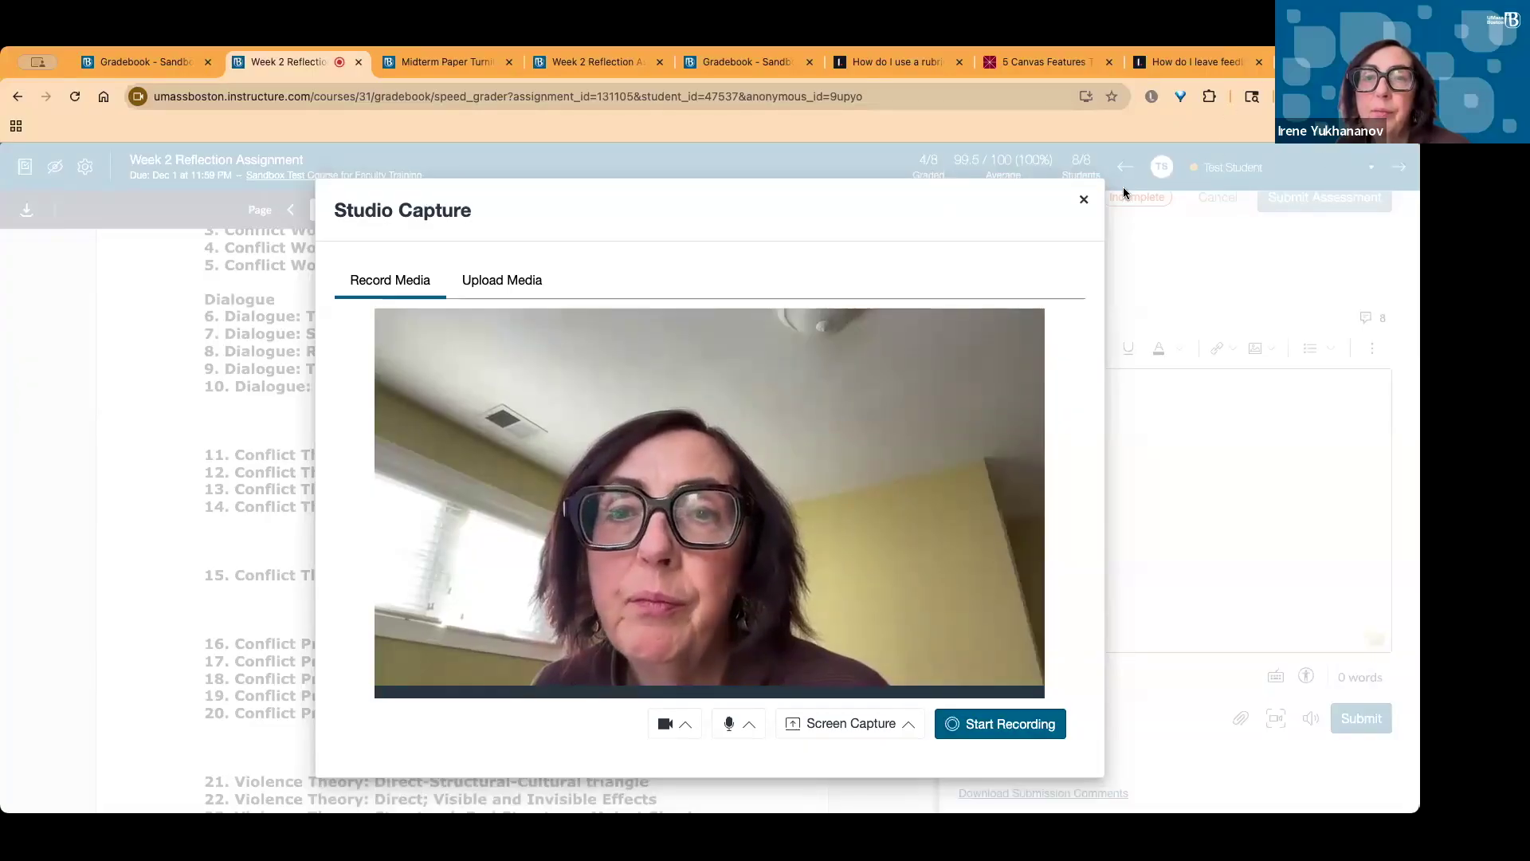
click(1083, 199)
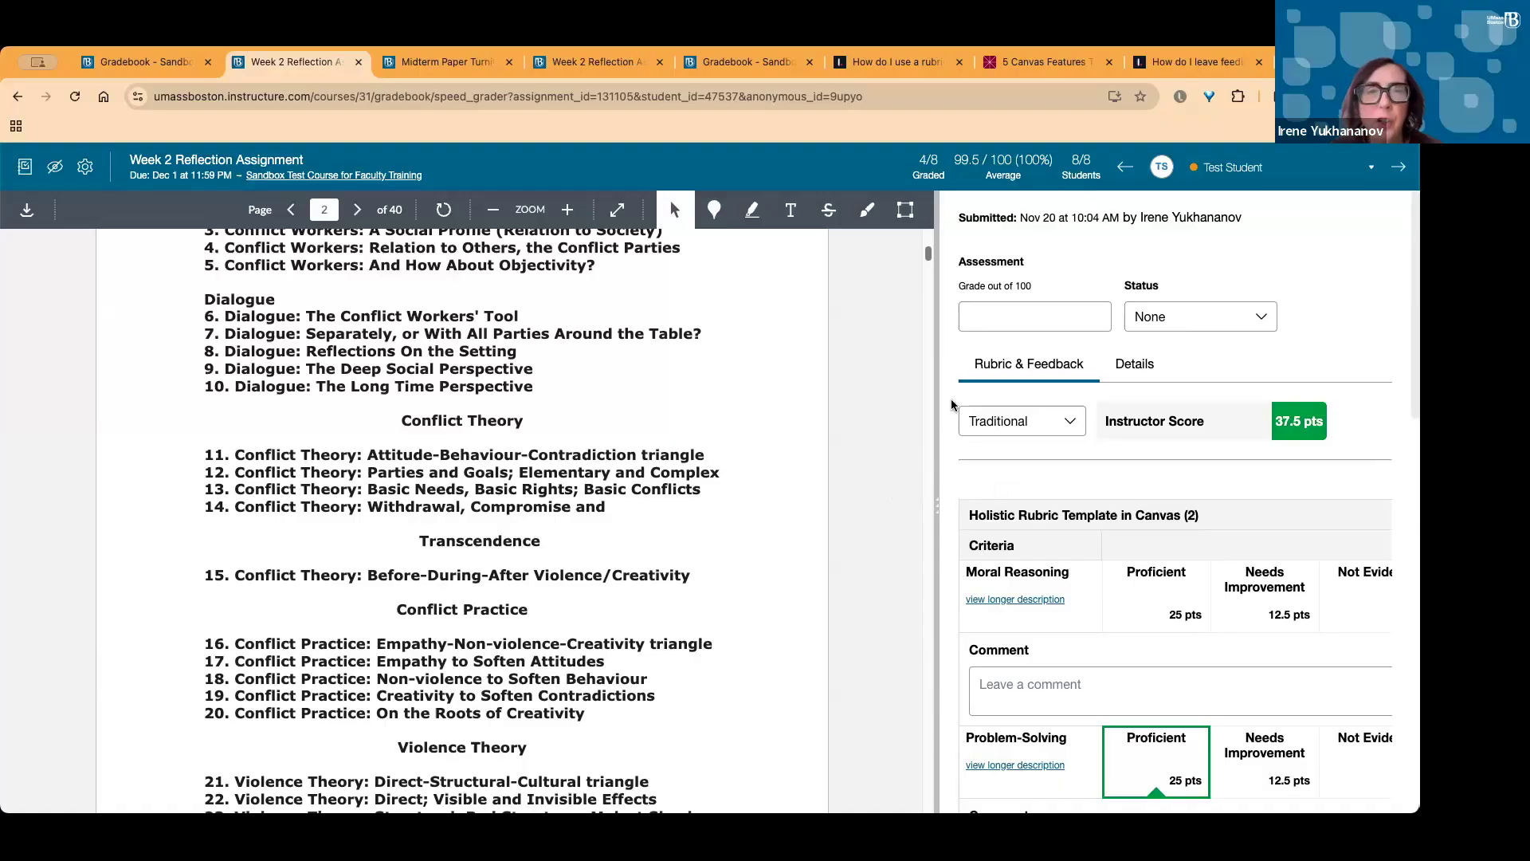
Place a red point annotation on item 13 of the Conflict Theory list on page 2 of the submission
click(722, 215)
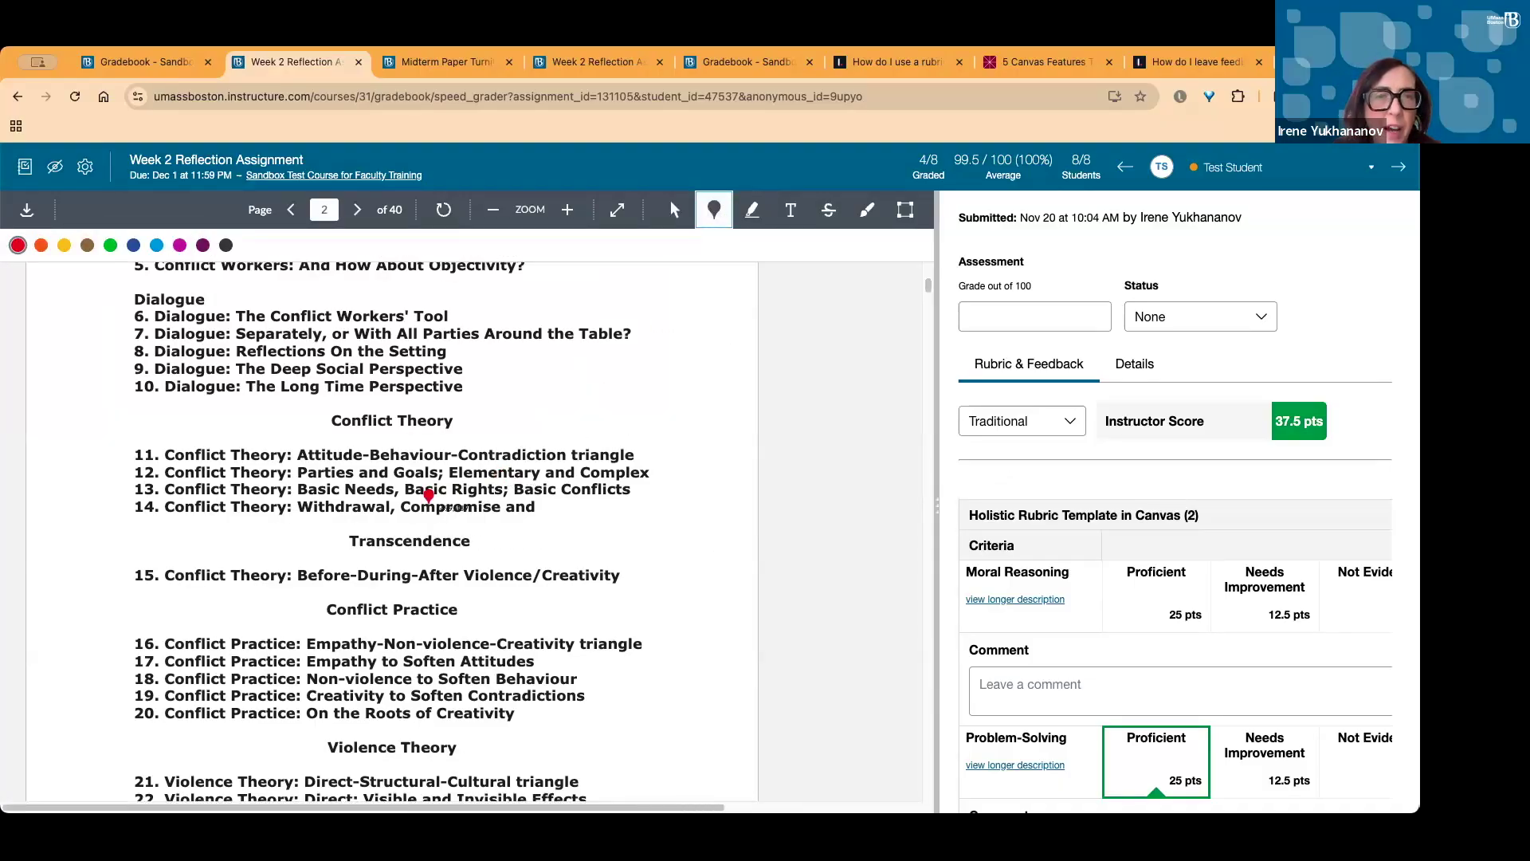
click(429, 495)
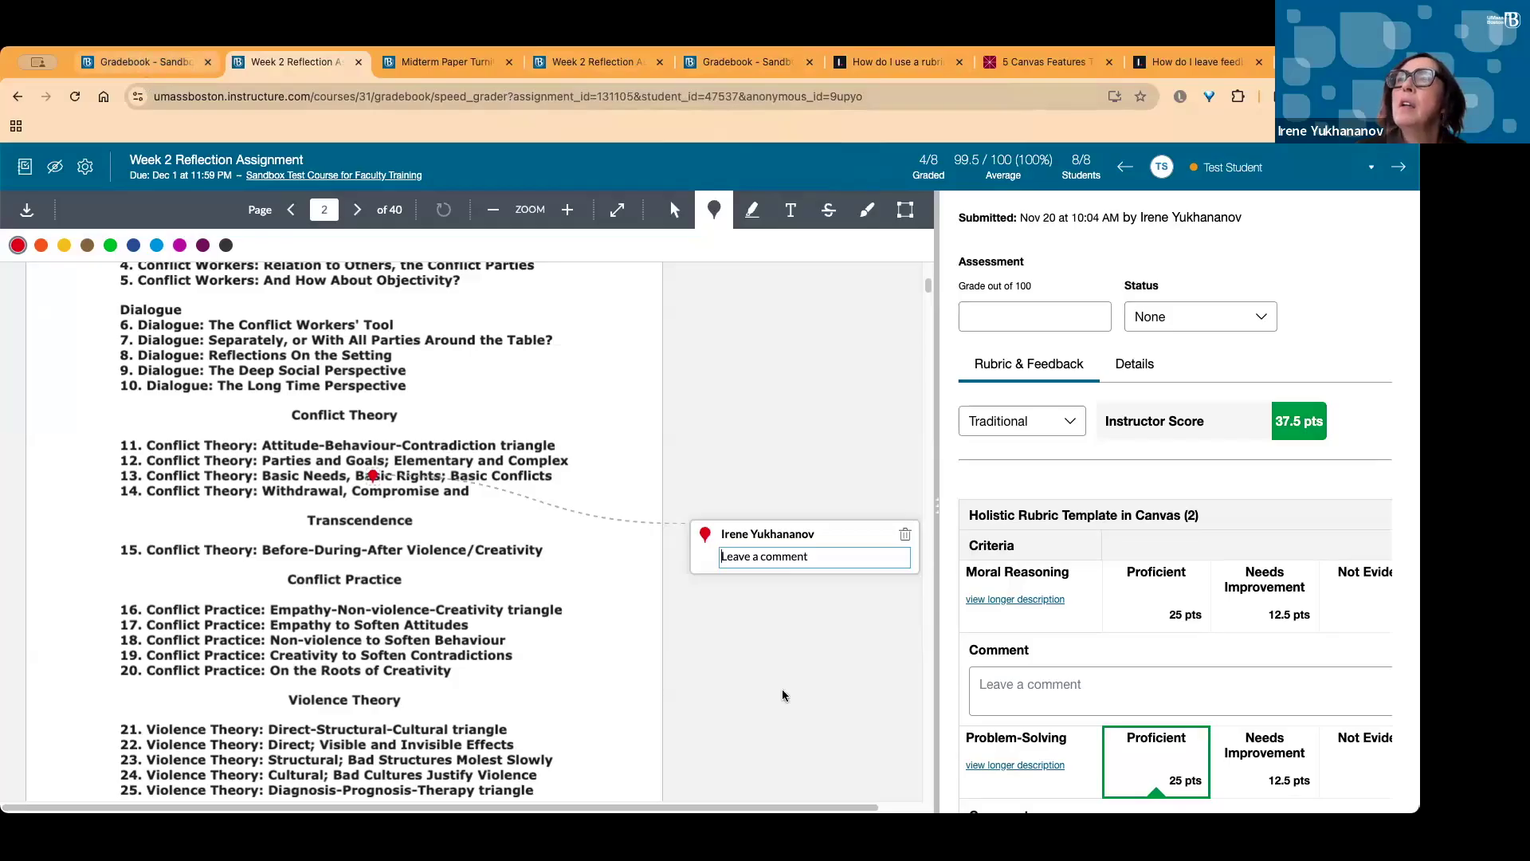
From the Gradebook, start a message to students who have not yet submitted the Week 2 Reflection Assignment
click(144, 66)
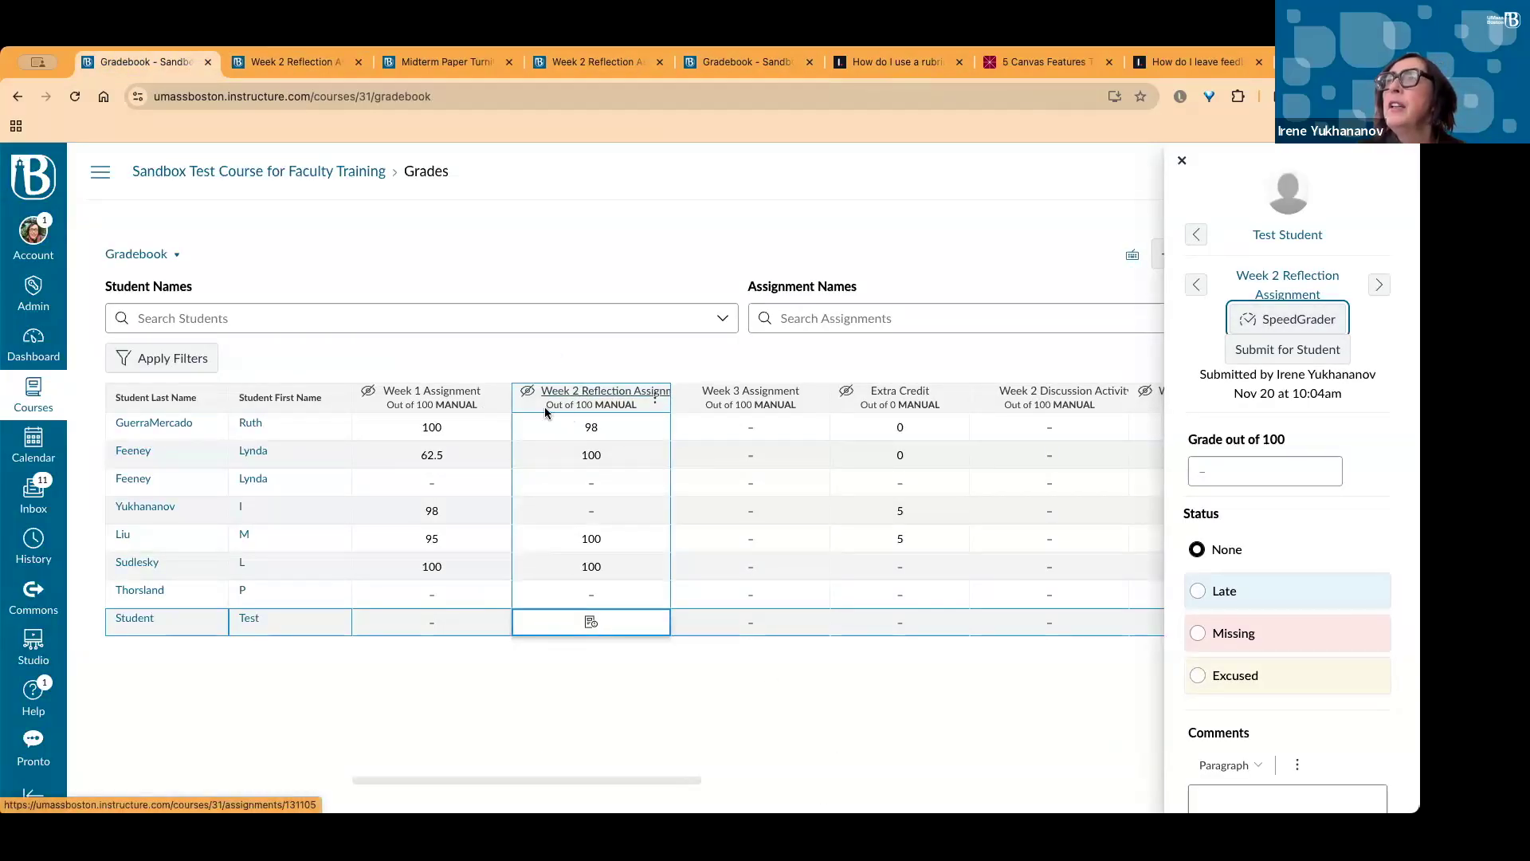
click(655, 401)
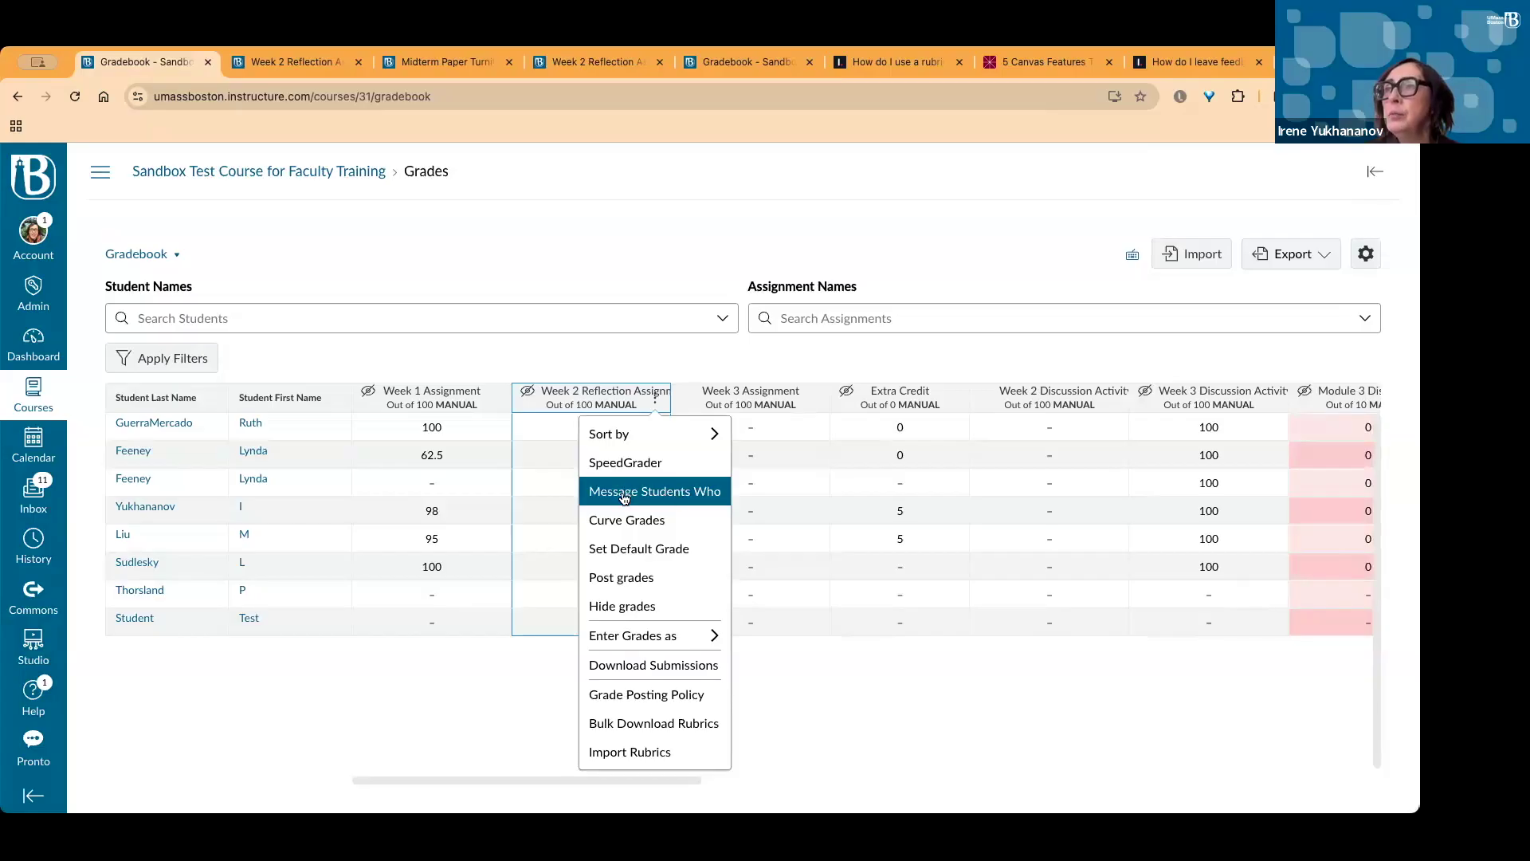
click(681, 492)
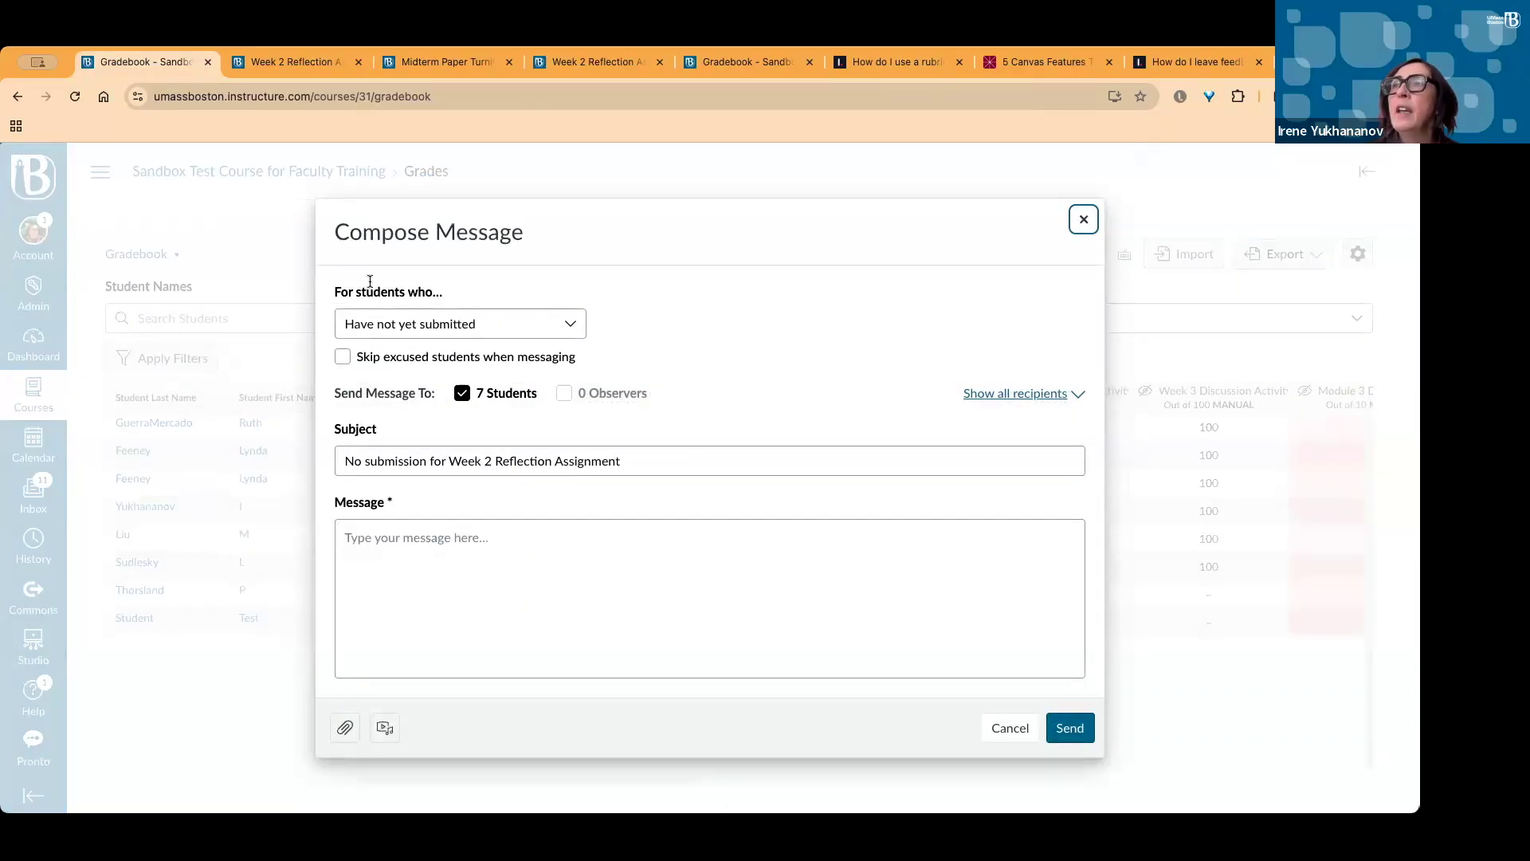
click(569, 326)
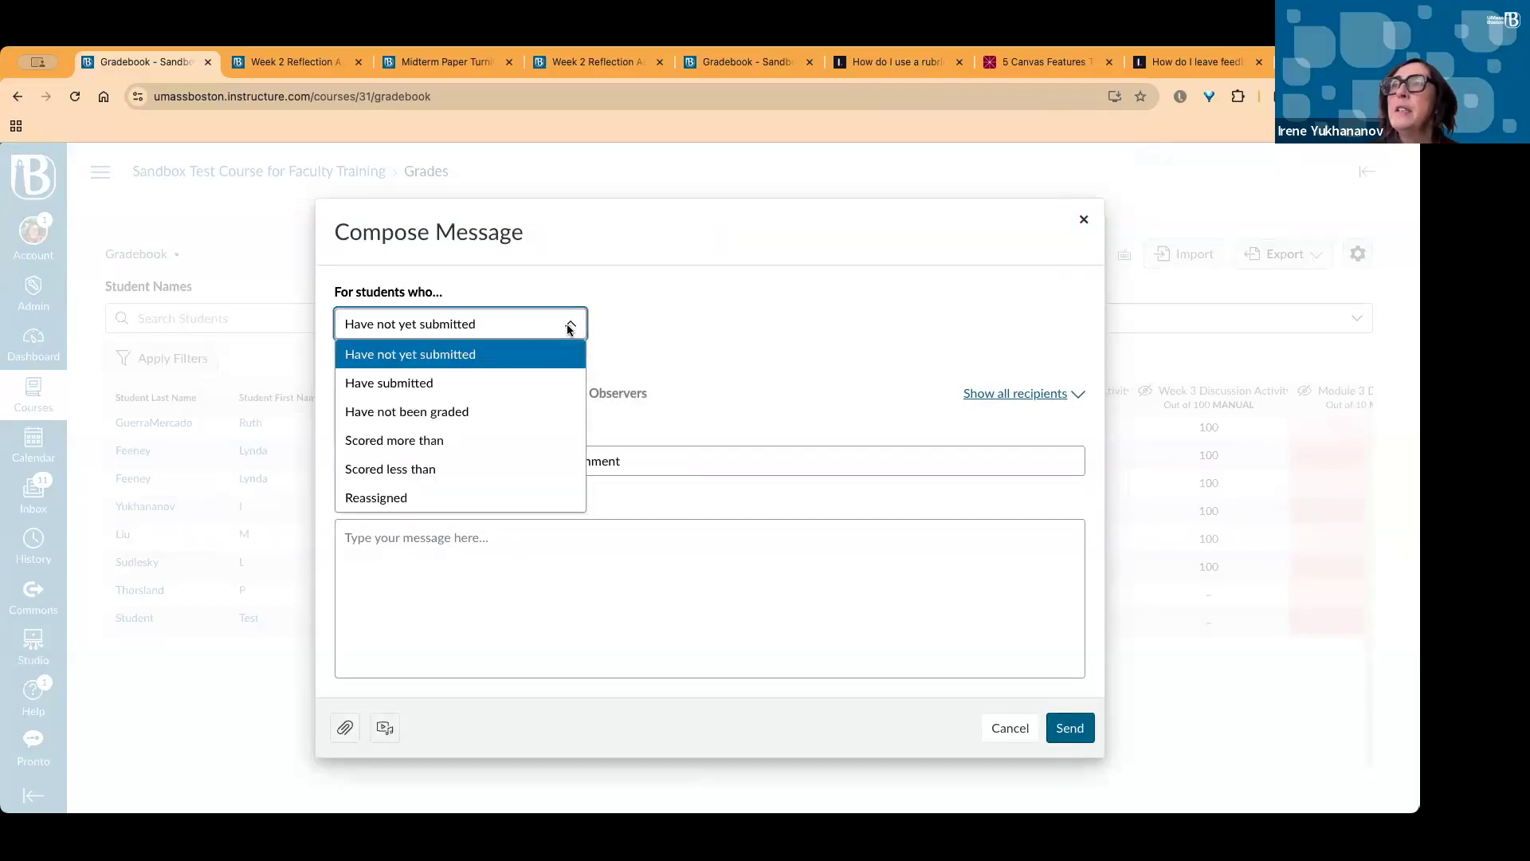
click(564, 328)
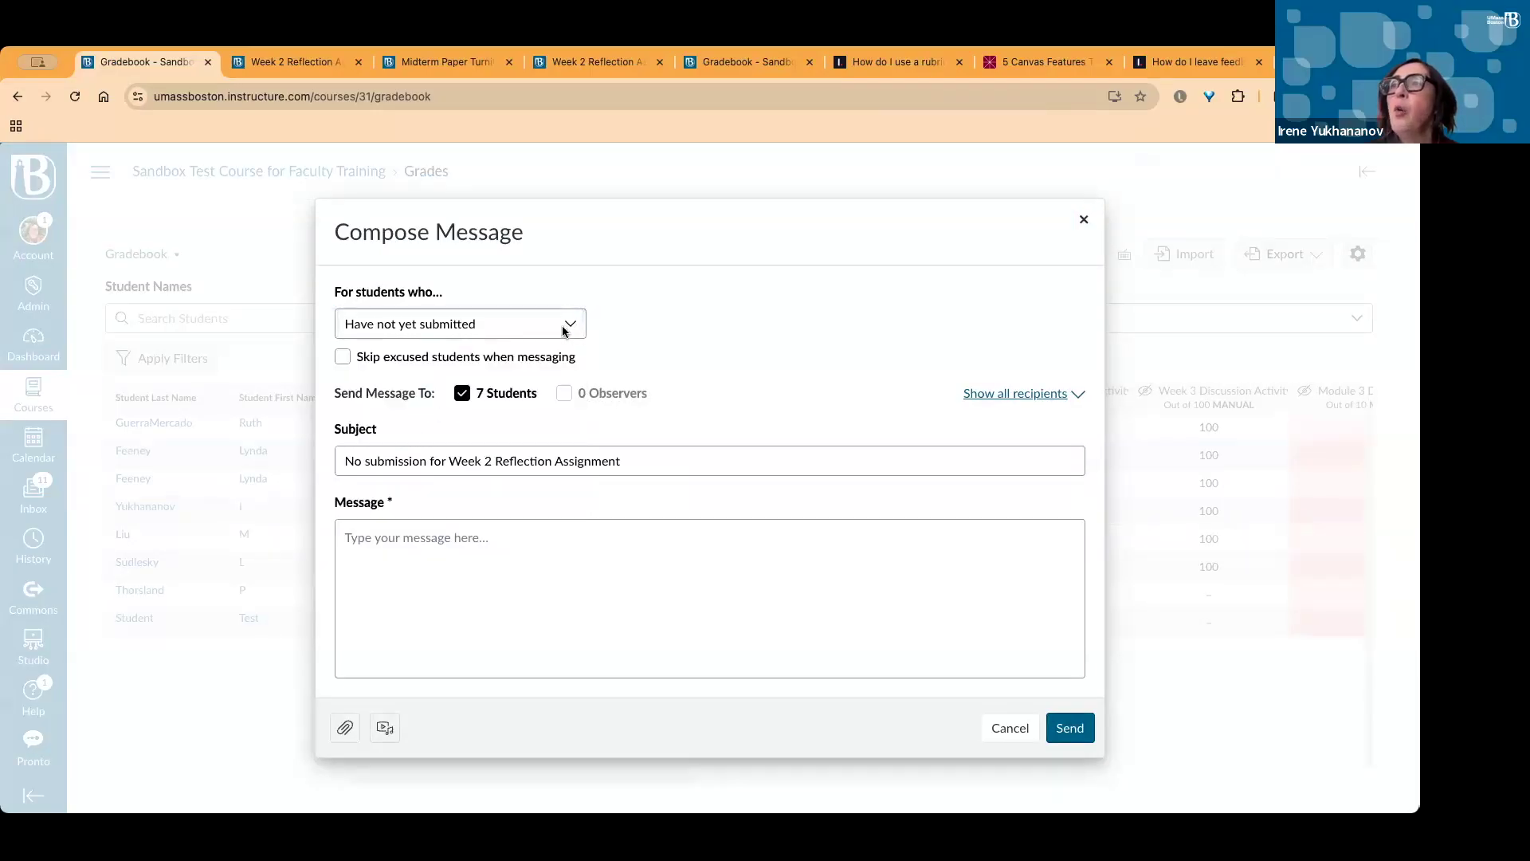
click(571, 326)
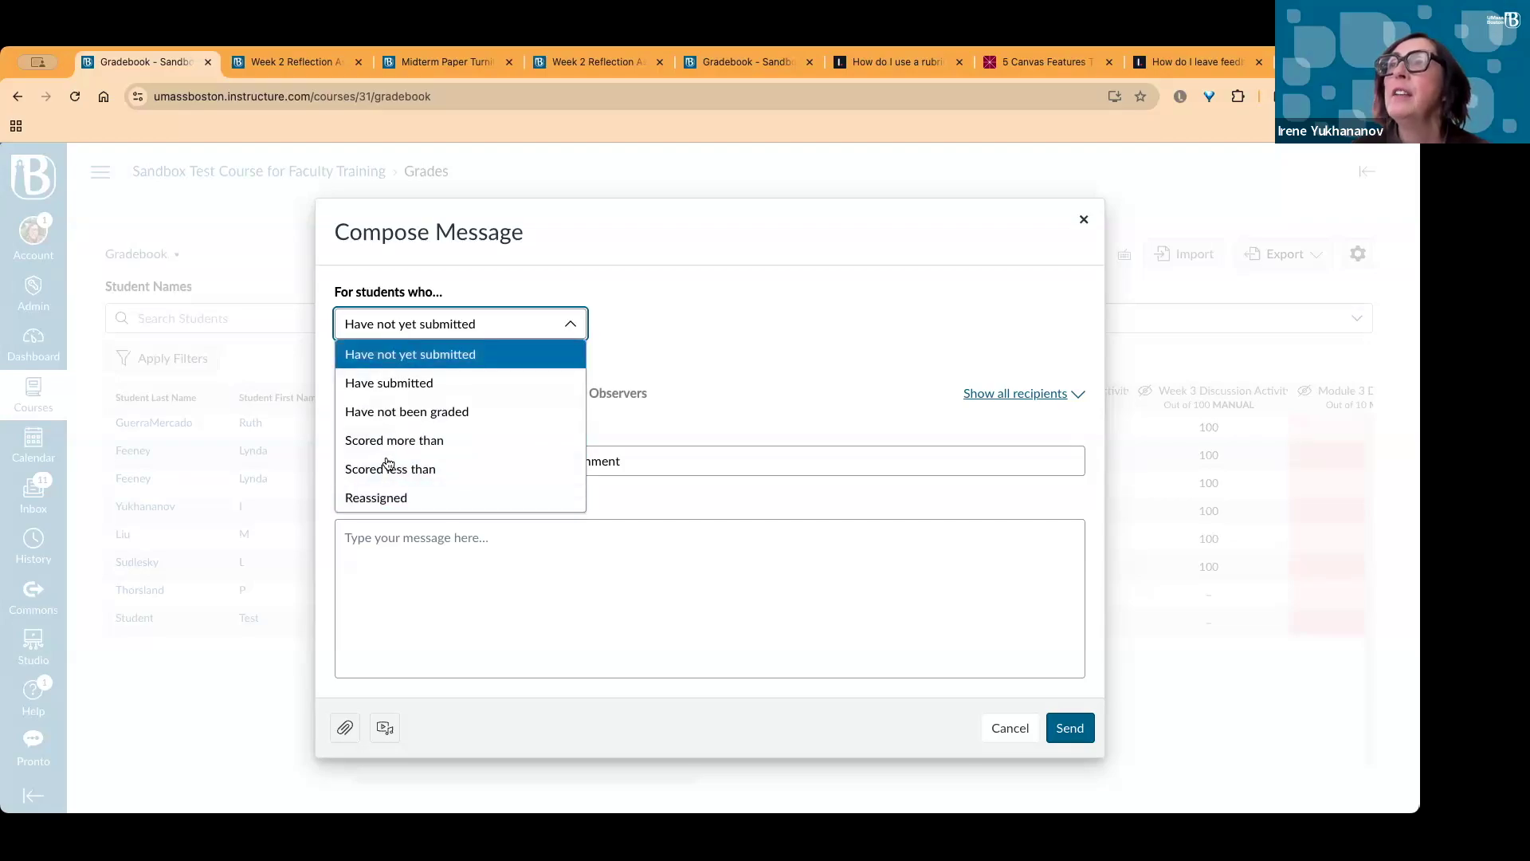
click(399, 355)
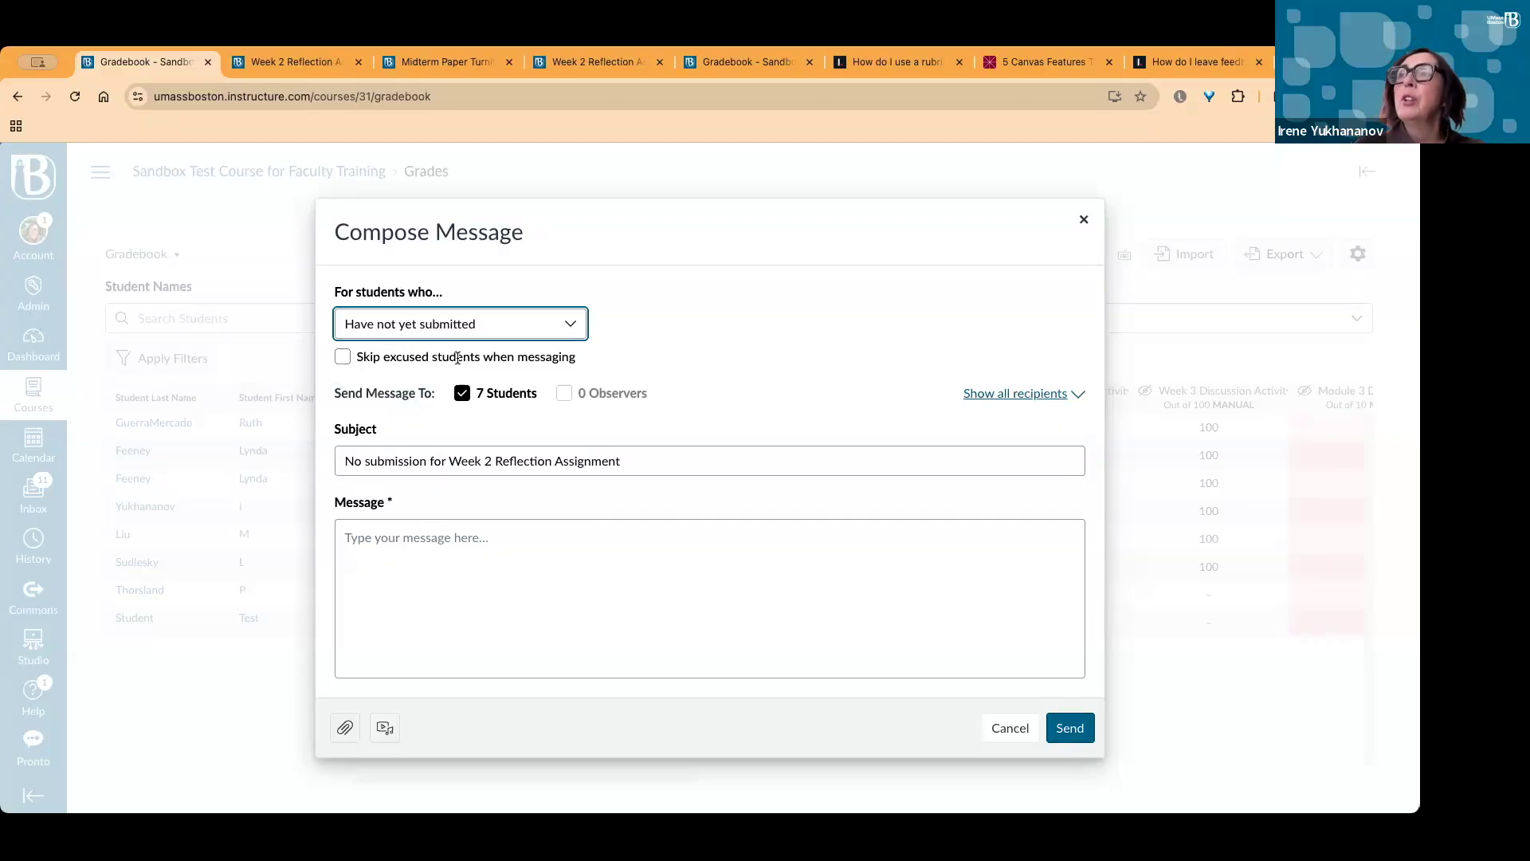
Turn on the option to skip excused students when messaging, and turn it back off
click(345, 361)
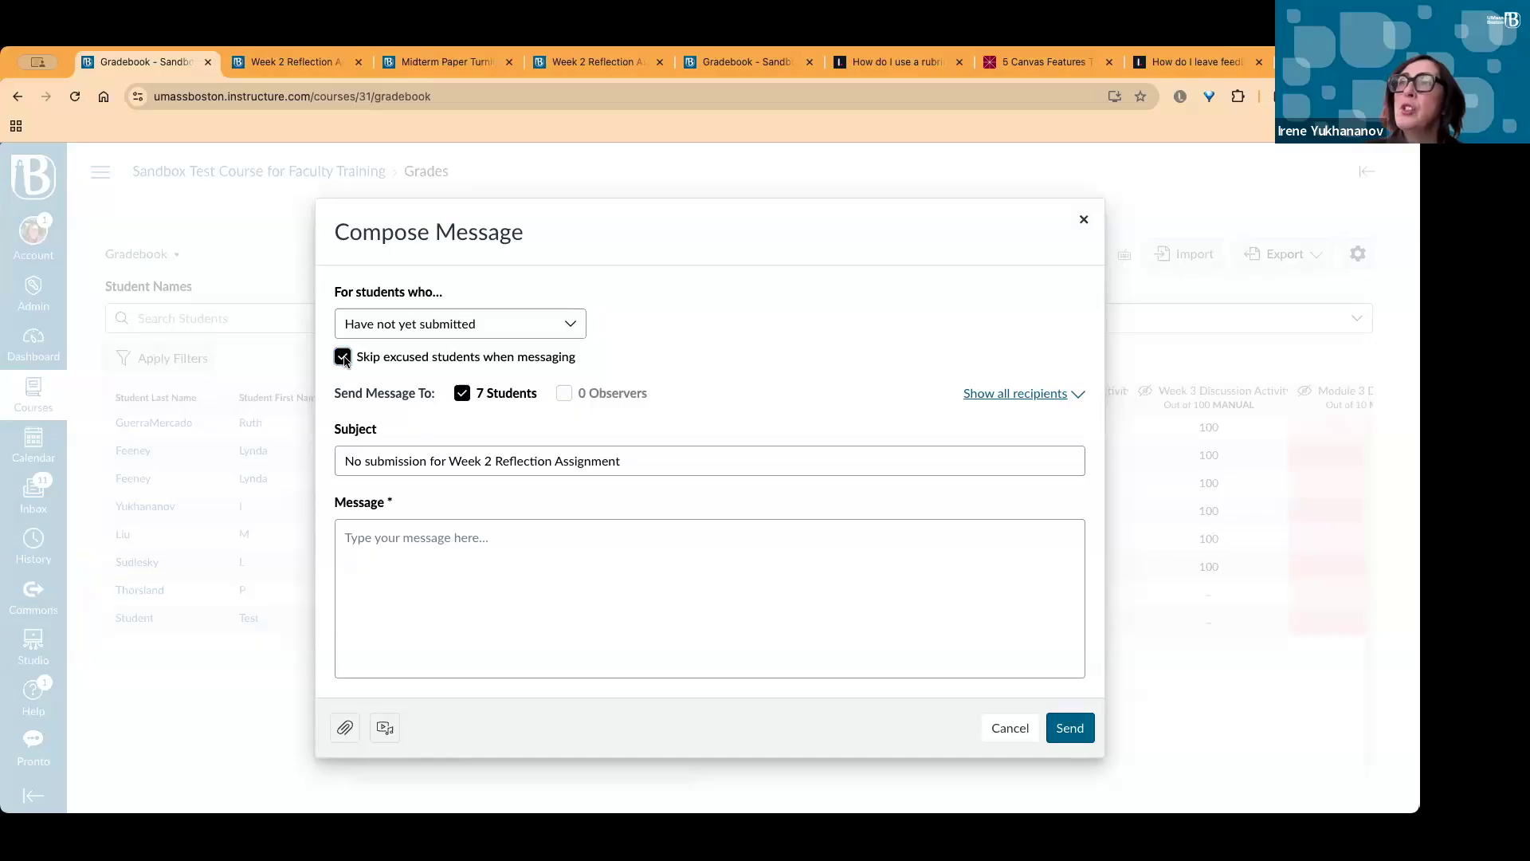
click(345, 361)
click(346, 361)
click(346, 361)
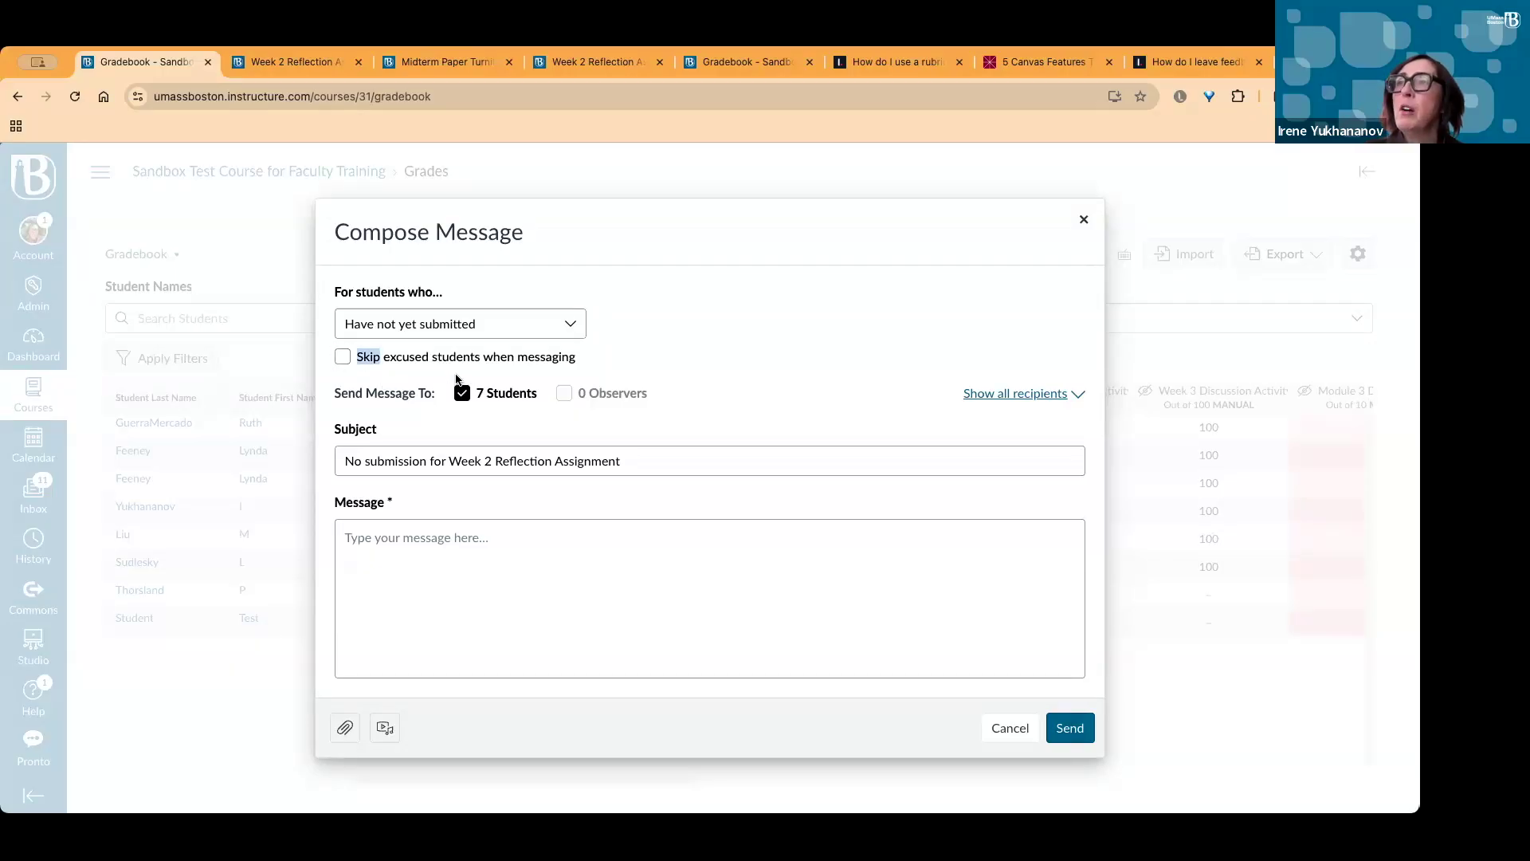
Expand the message's recipient list, exclude the last listed student from the message, and collapse the list
click(1069, 393)
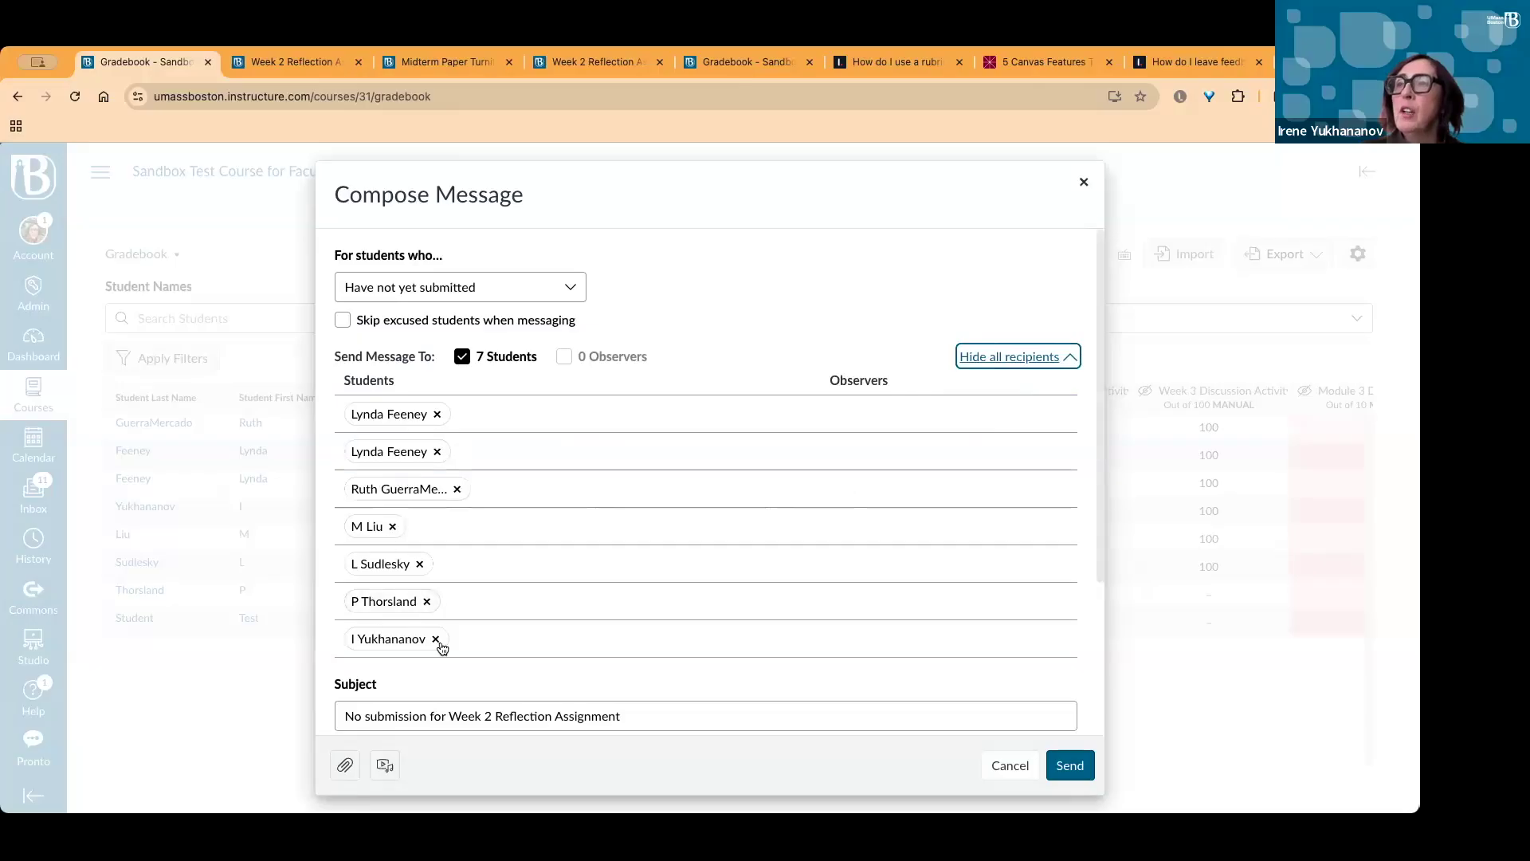
click(437, 639)
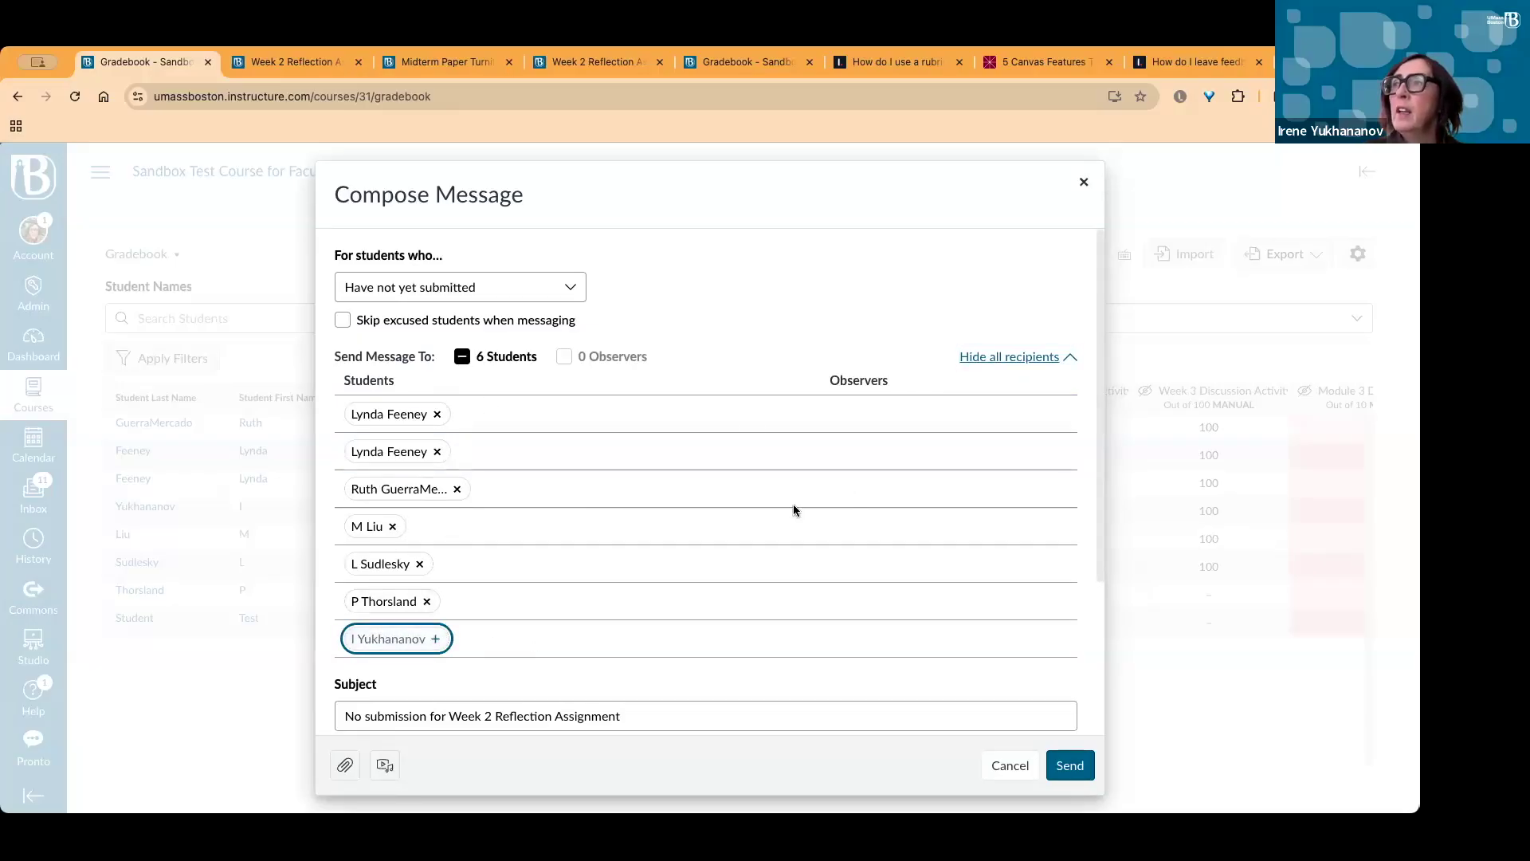
scroll(1030, 413, down, 2)
scroll(1030, 413, up, 2)
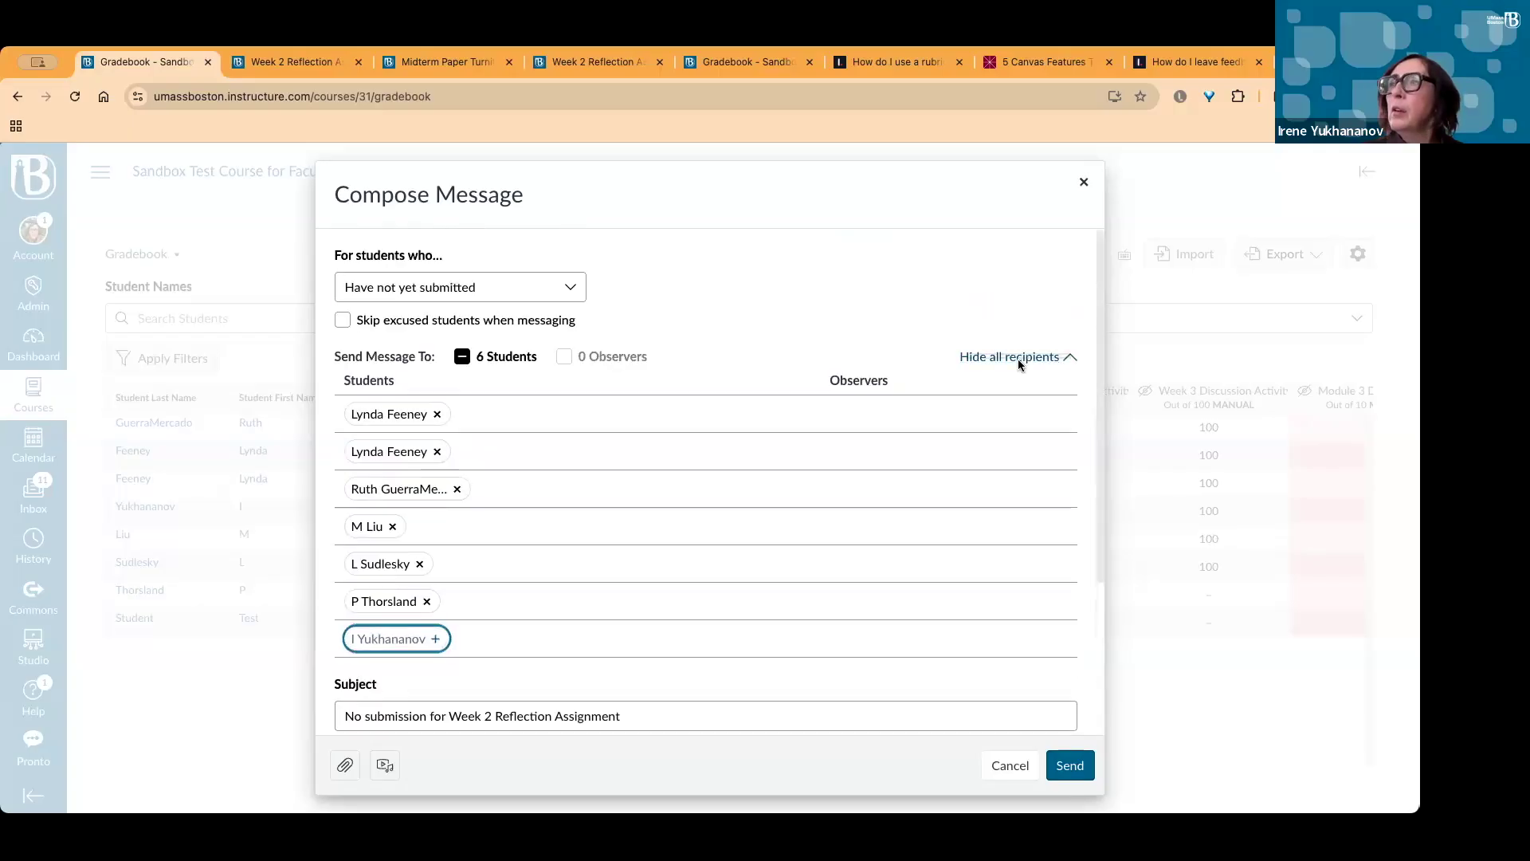
click(1020, 360)
Record a webcam video of about 28 seconds for the message, and discard it by starting over
click(365, 540)
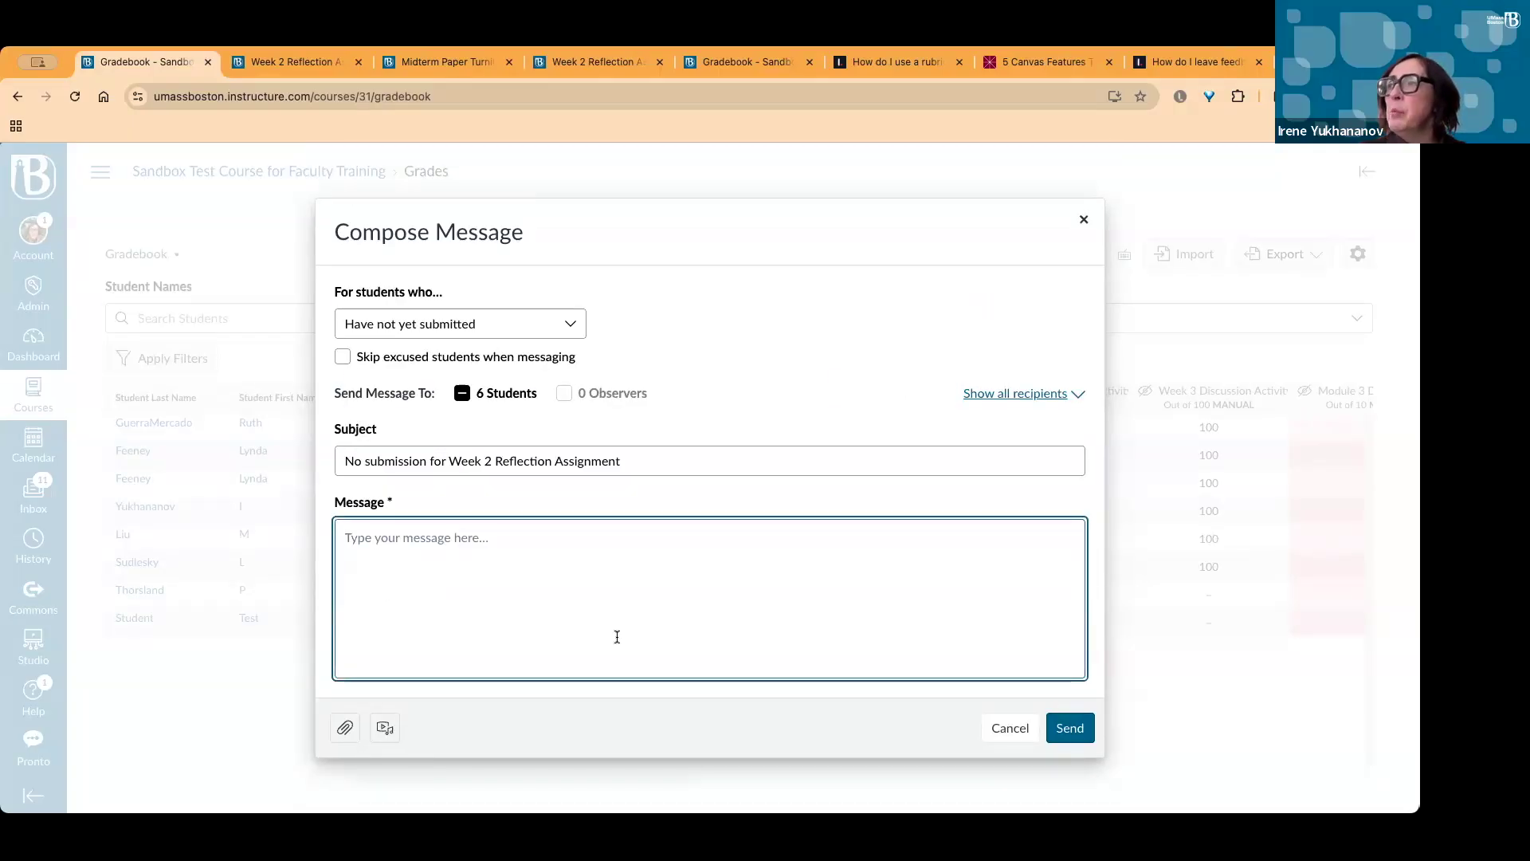
click(384, 730)
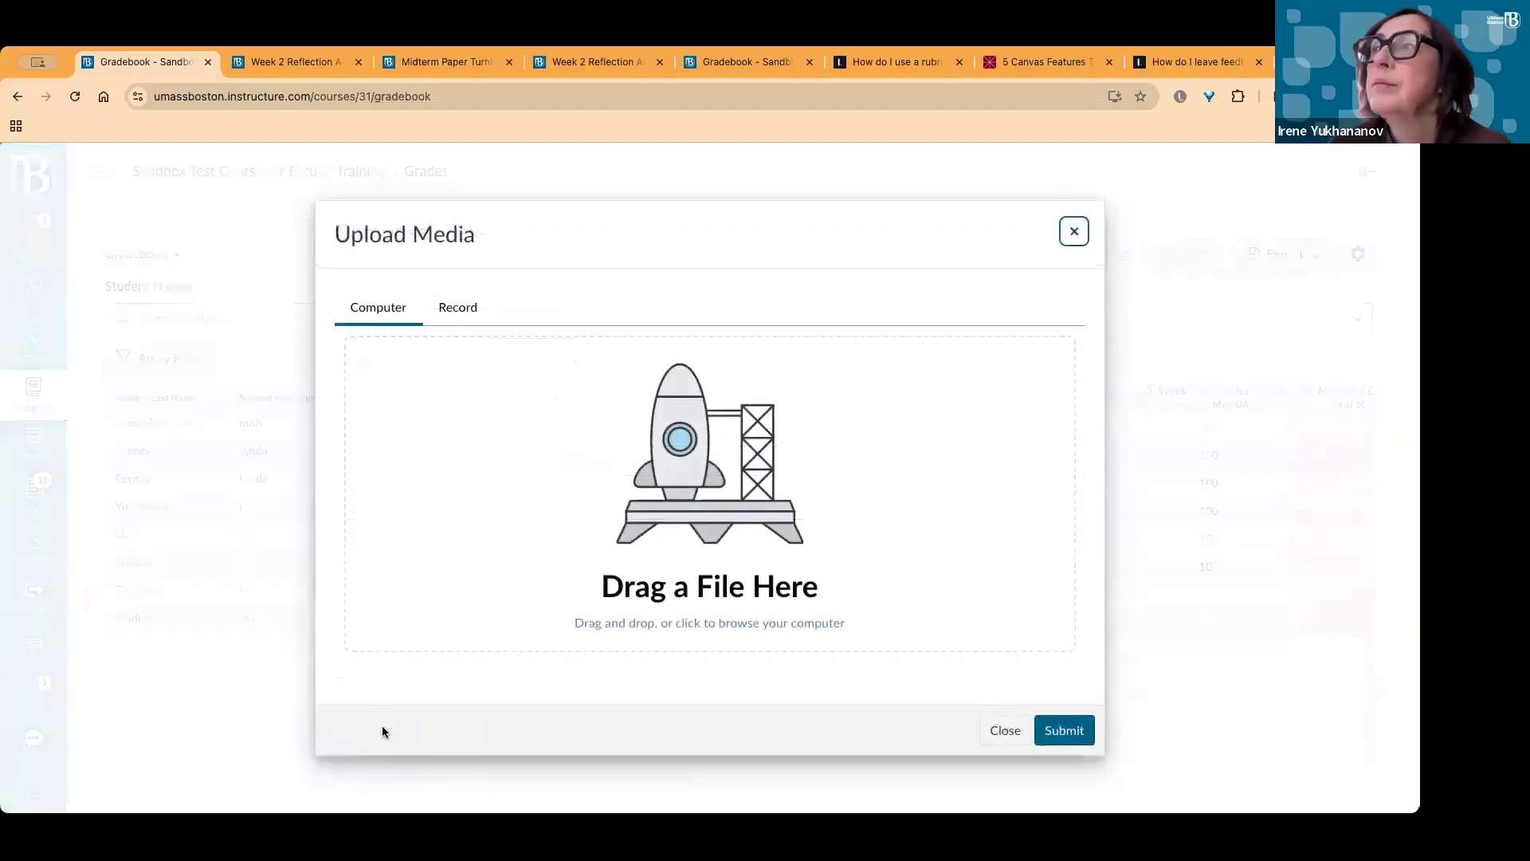
click(459, 308)
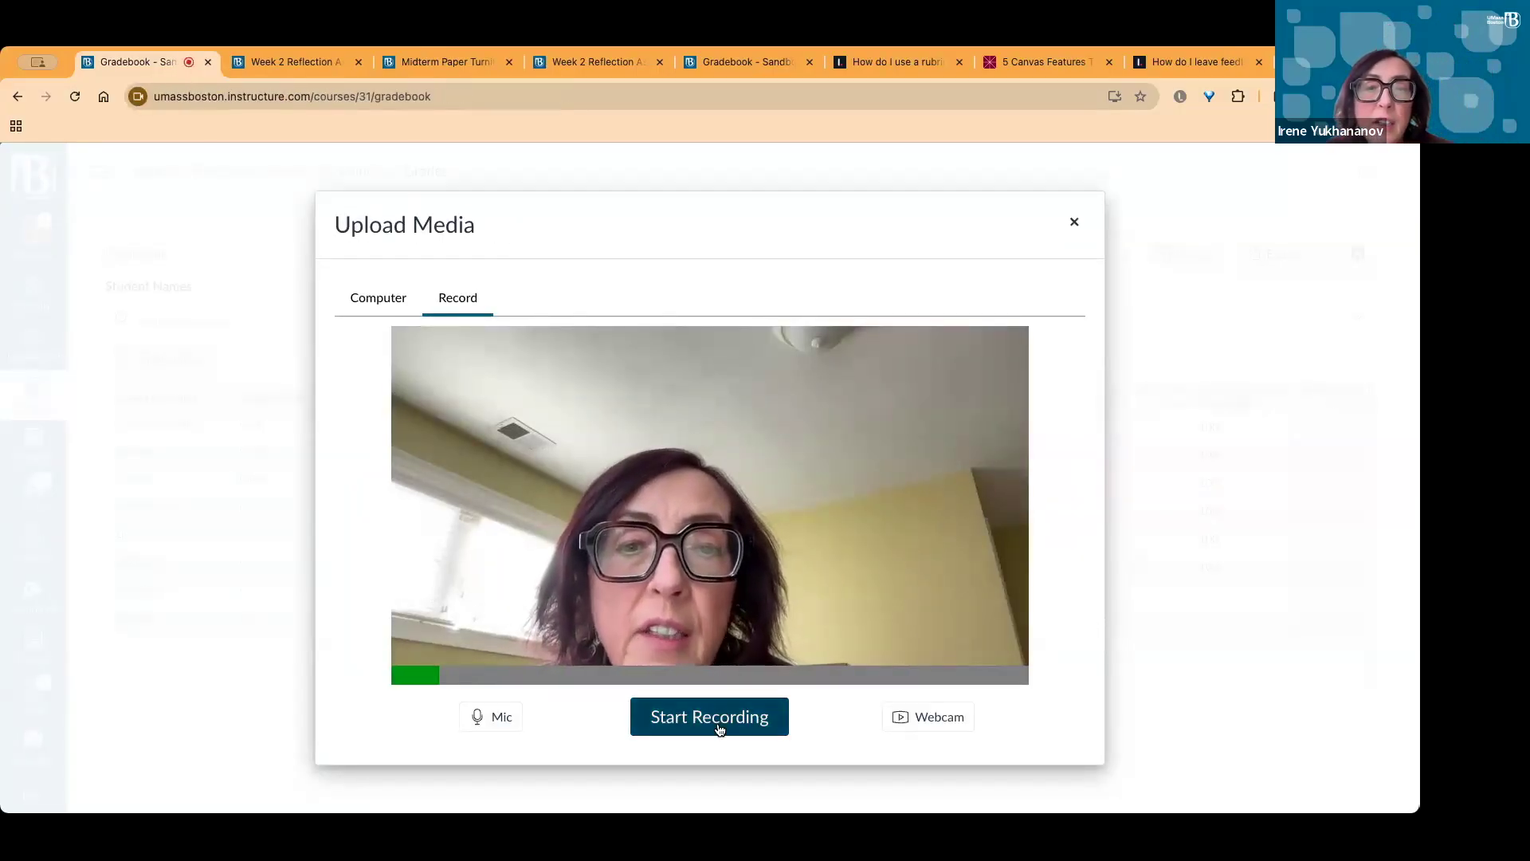
click(720, 726)
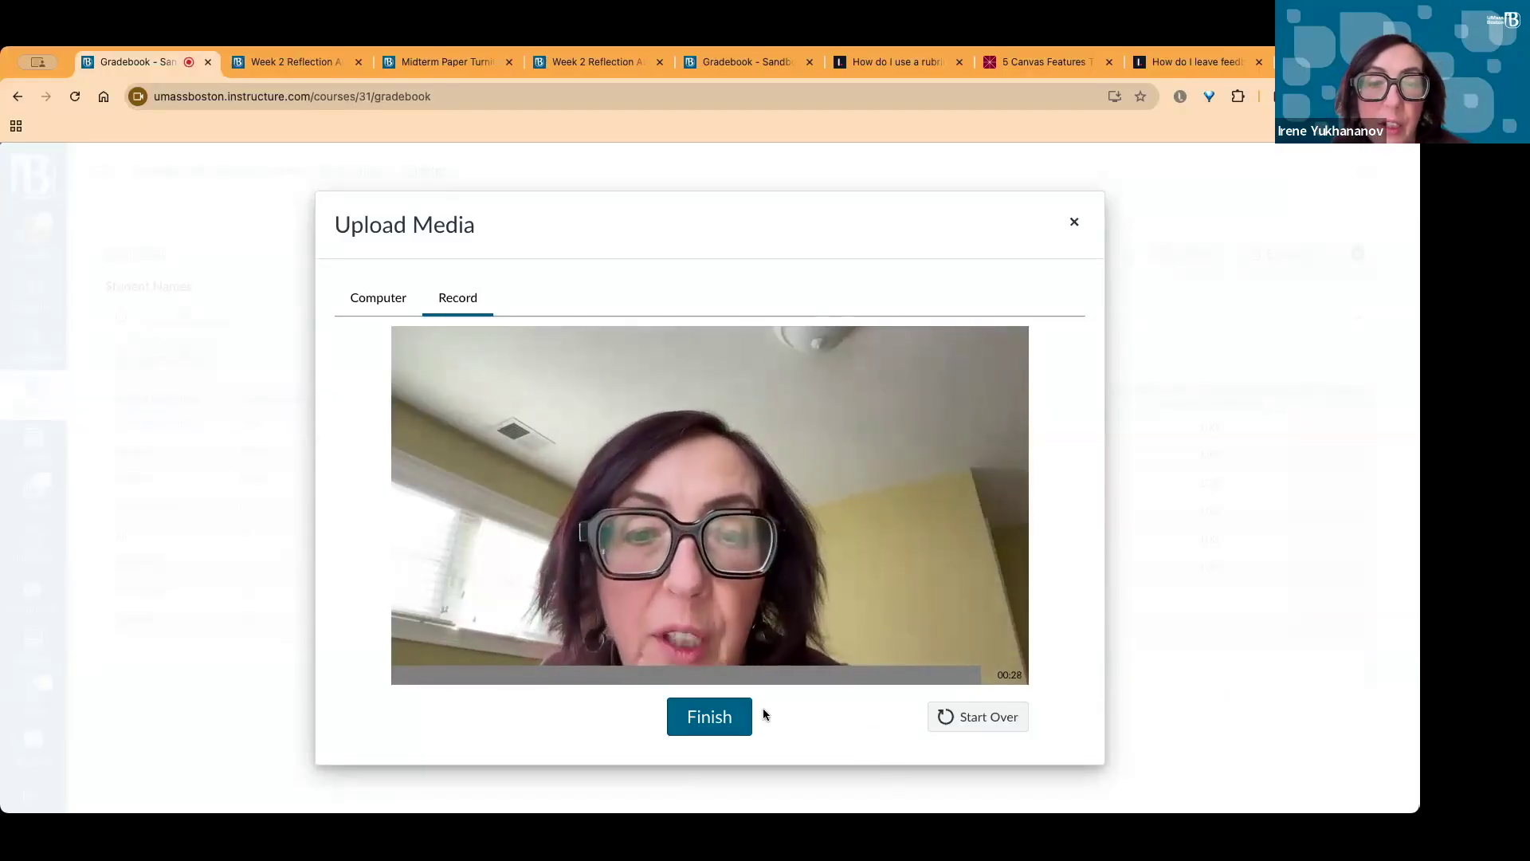
click(980, 716)
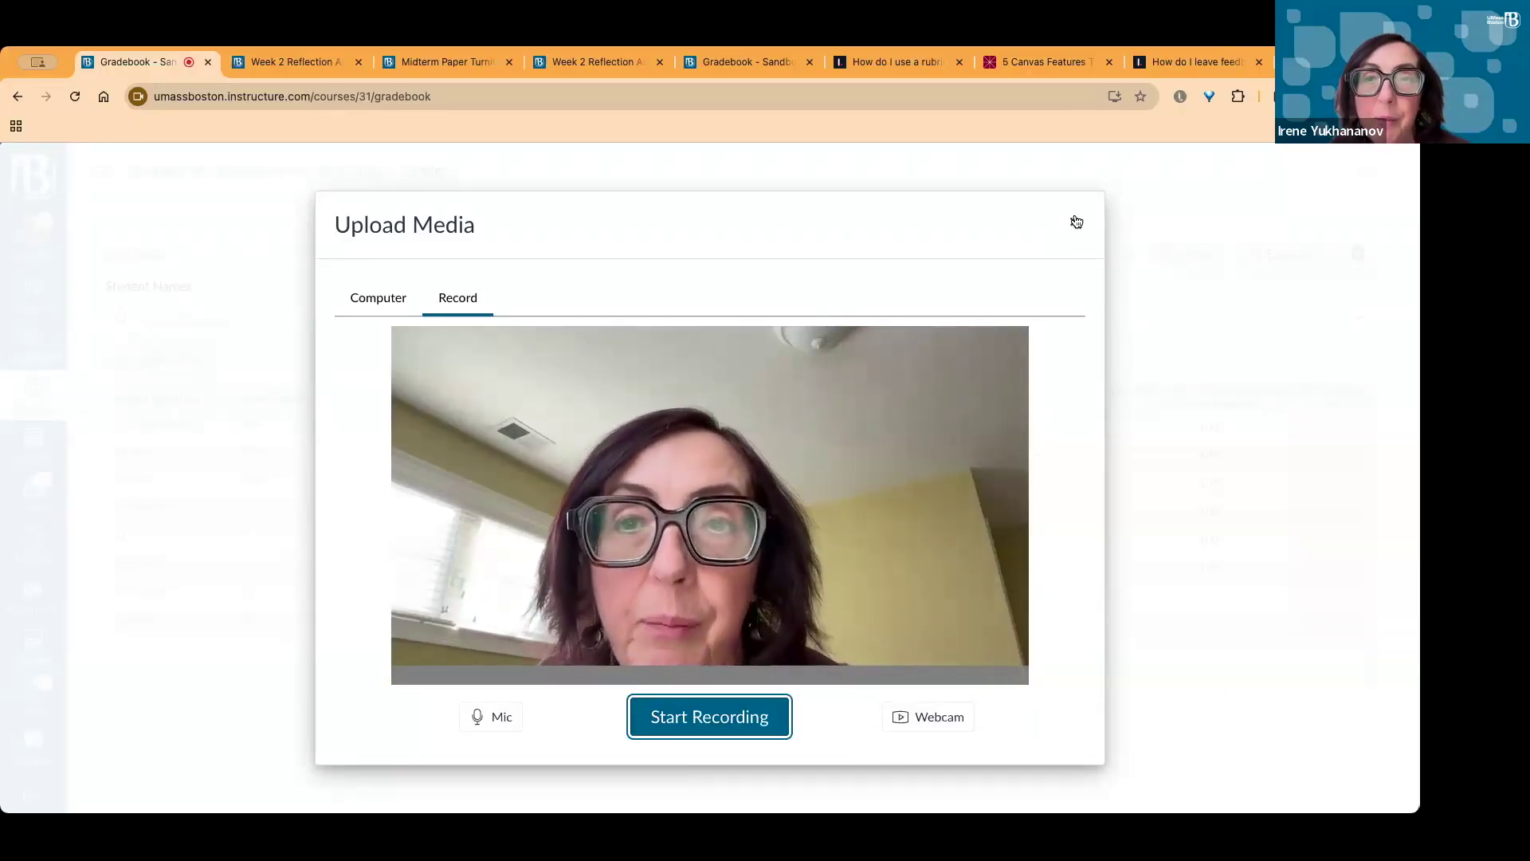